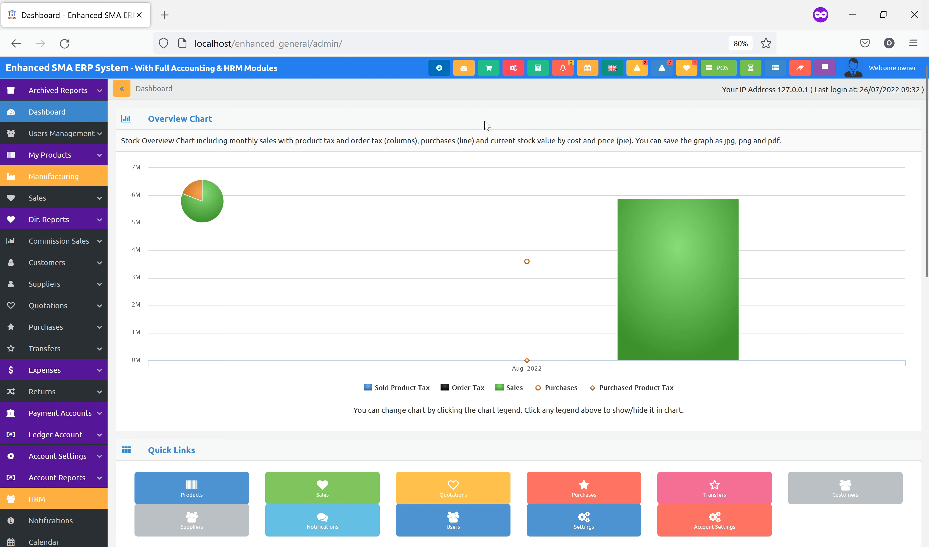
Open the system settings and review the Products and Purchases options, including the number of days to disable purchase editing
click(513, 68)
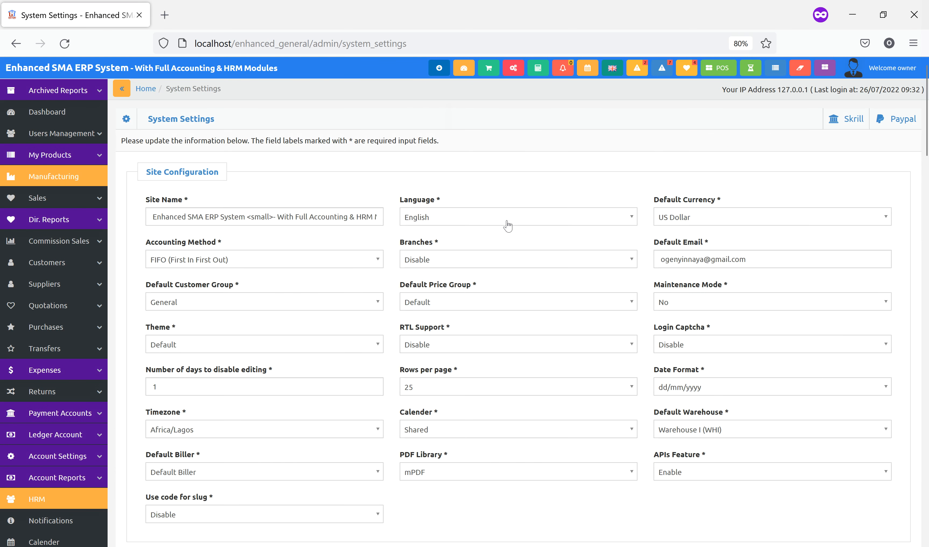
scroll(499, 284, down, 5)
scroll(499, 283, down, 3)
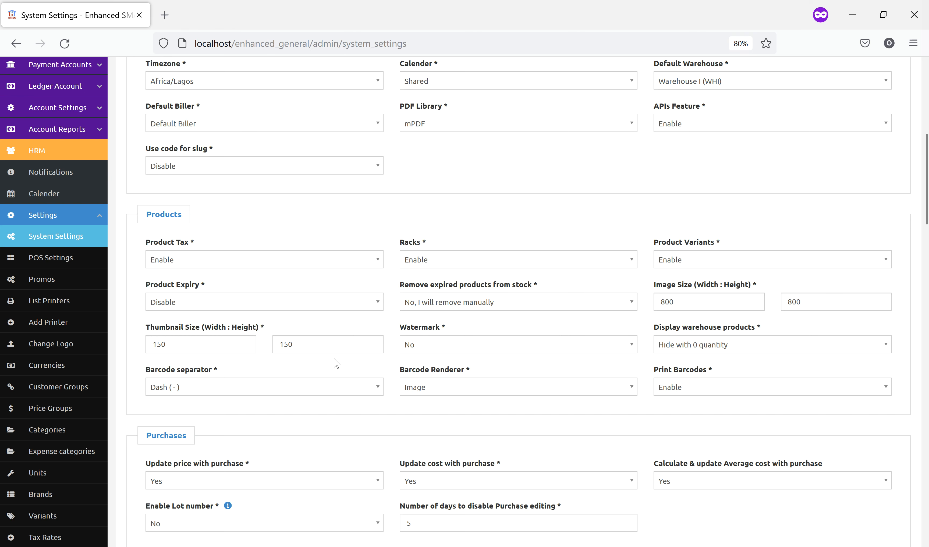
scroll(337, 346, down, 6)
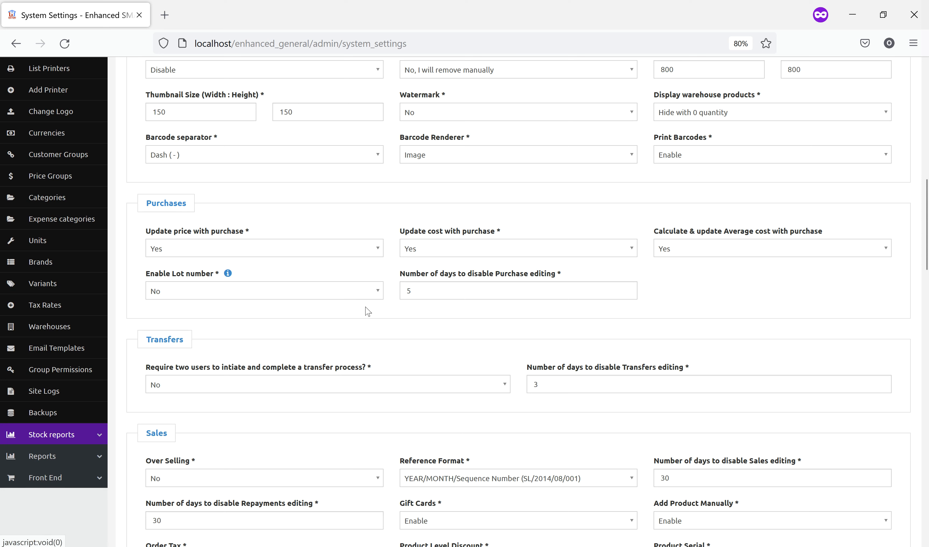
click(423, 293)
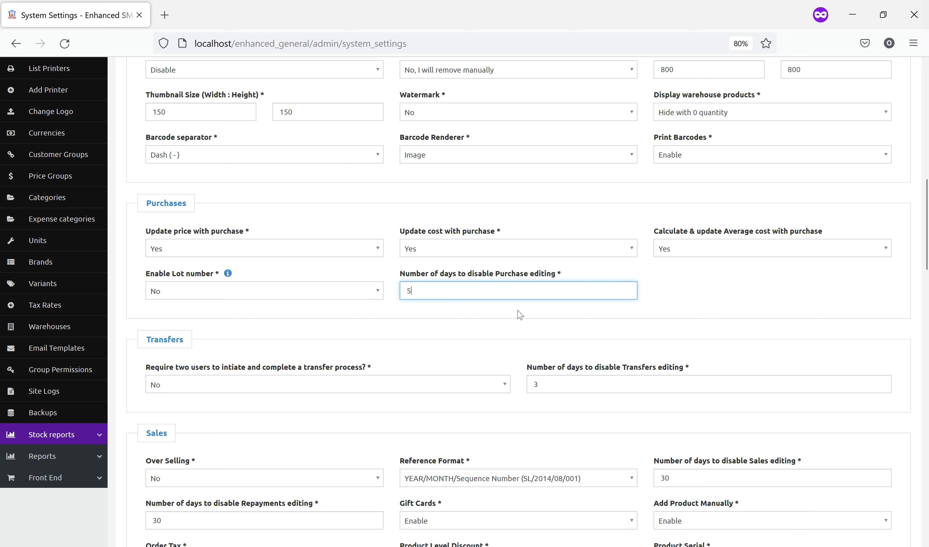
Review the Transfers settings for the two-user transfer requirement and the number of days to disable transfer editing
scroll(466, 318, down, 3)
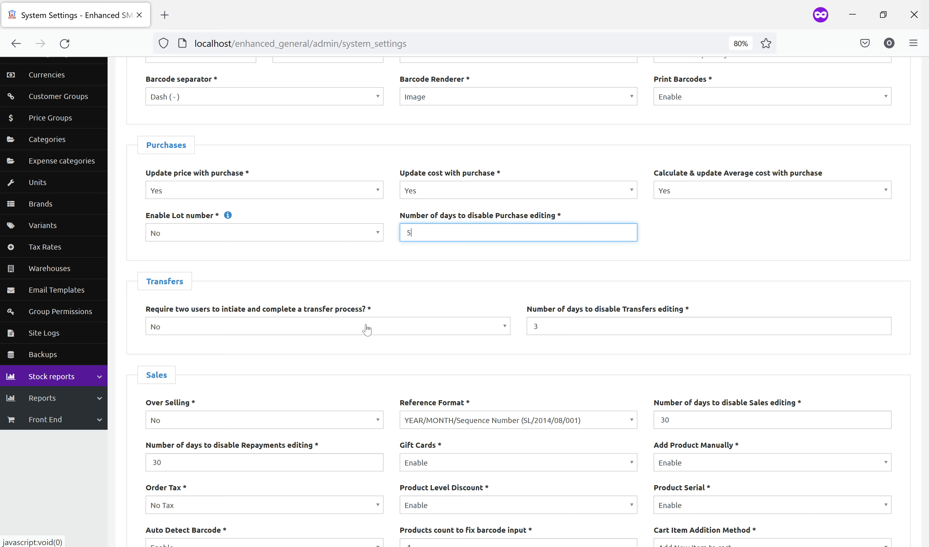
click(367, 329)
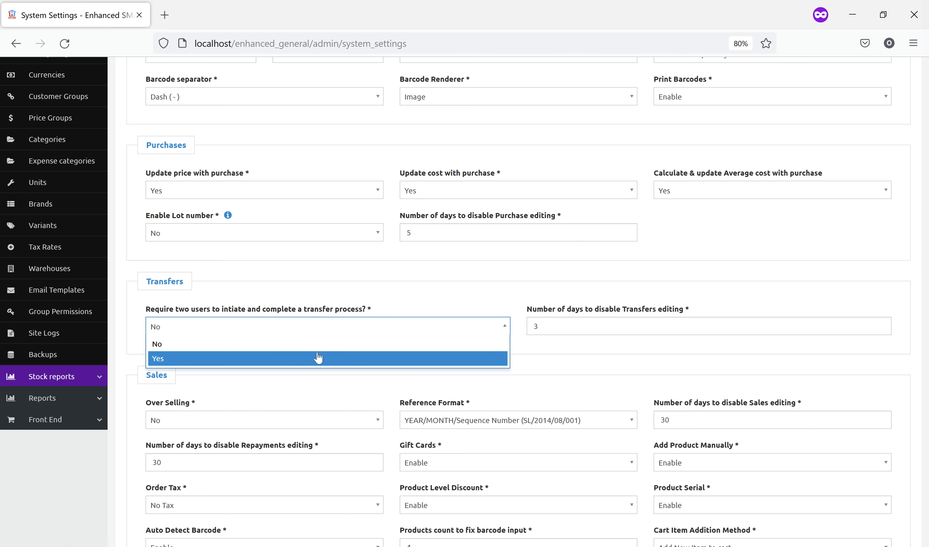
click(370, 297)
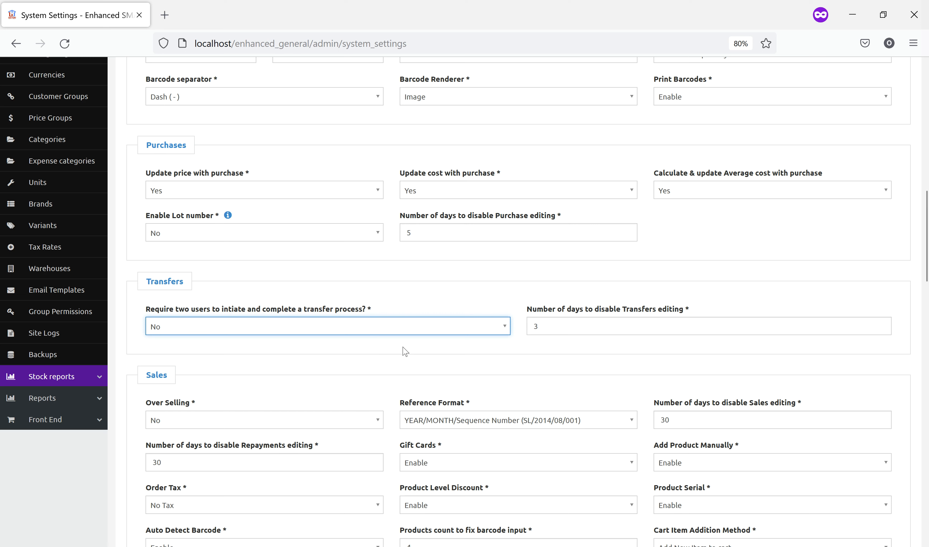
click(539, 325)
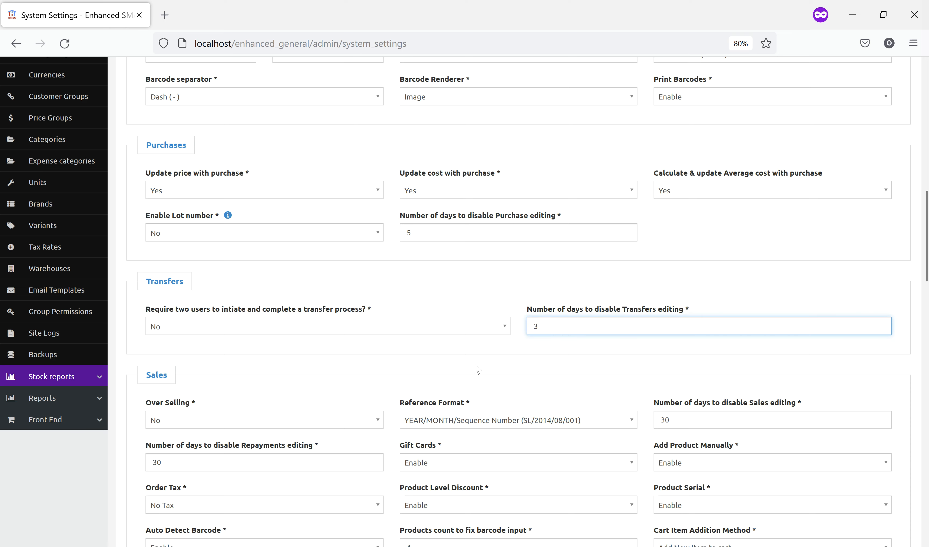
Review the Sales settings and highlight the Selling Margin value
scroll(377, 367, down, 5)
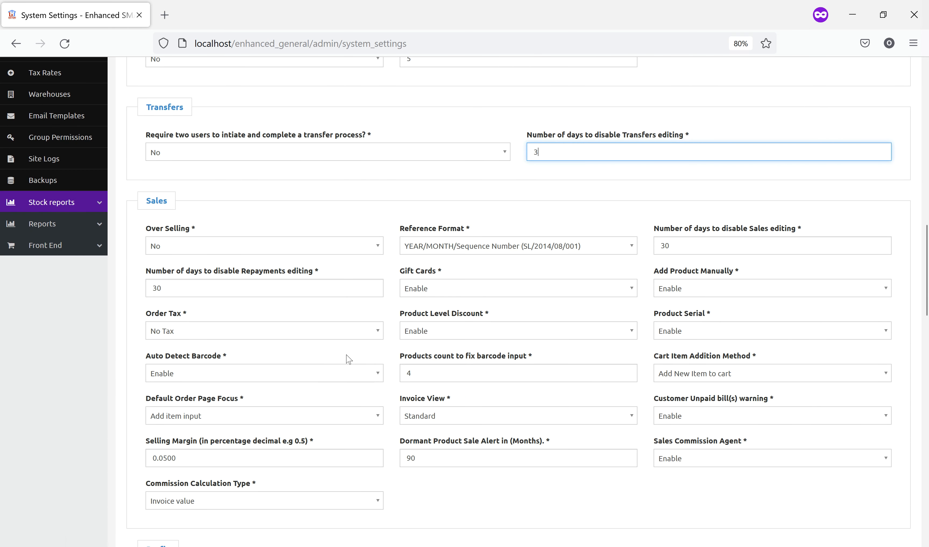
click(268, 458)
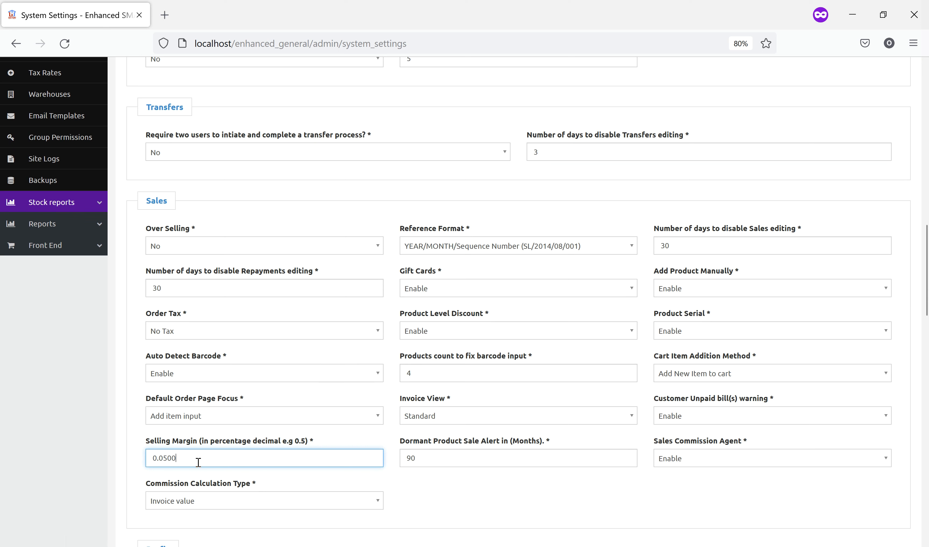
drag(176, 458, 139, 455)
click(202, 457)
drag(201, 457, 146, 458)
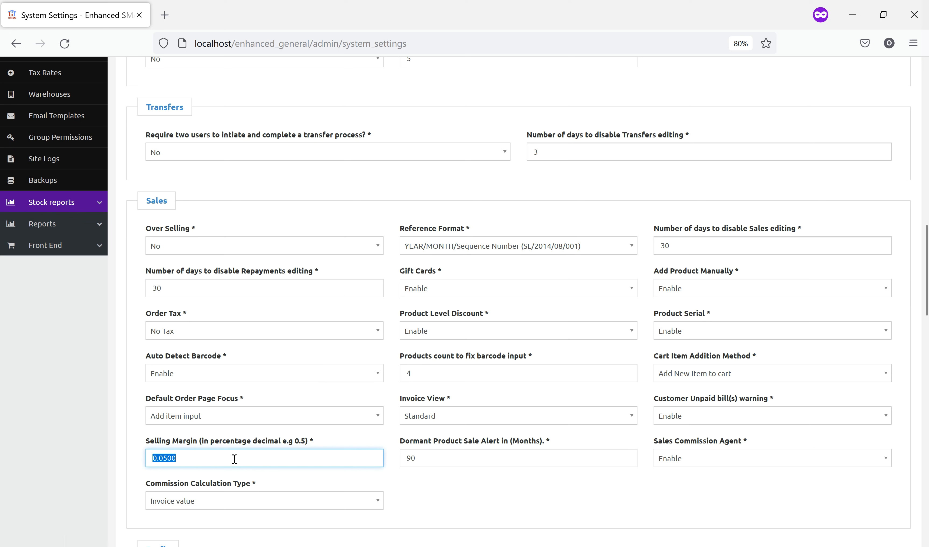
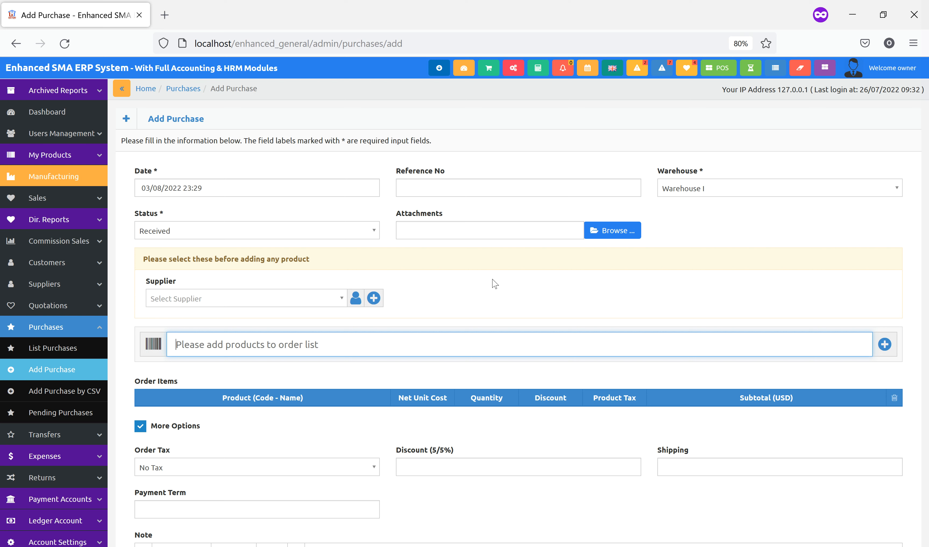
Choose Default Supplier Company as the supplier of the new purchase
click(265, 298)
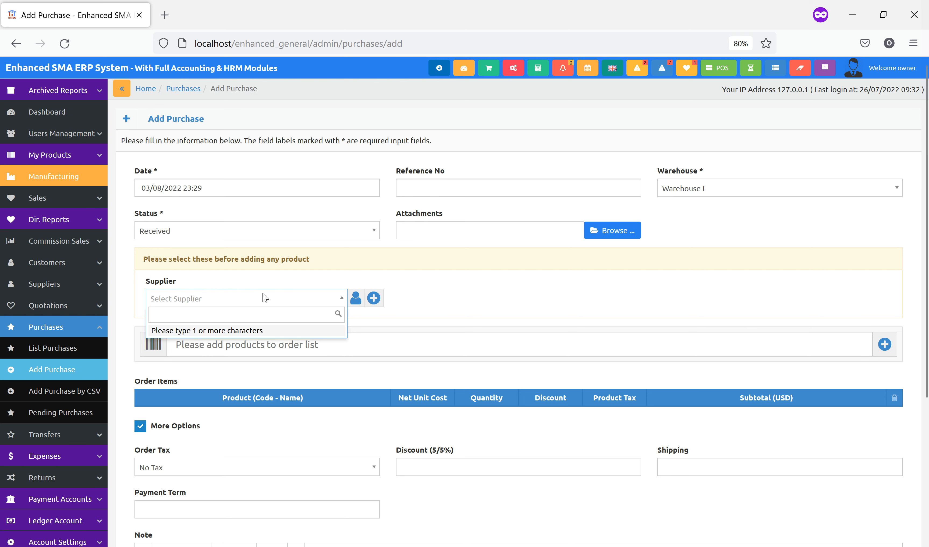
text(ki)
key(BackSpace)
key(BackSpace)
text(de)
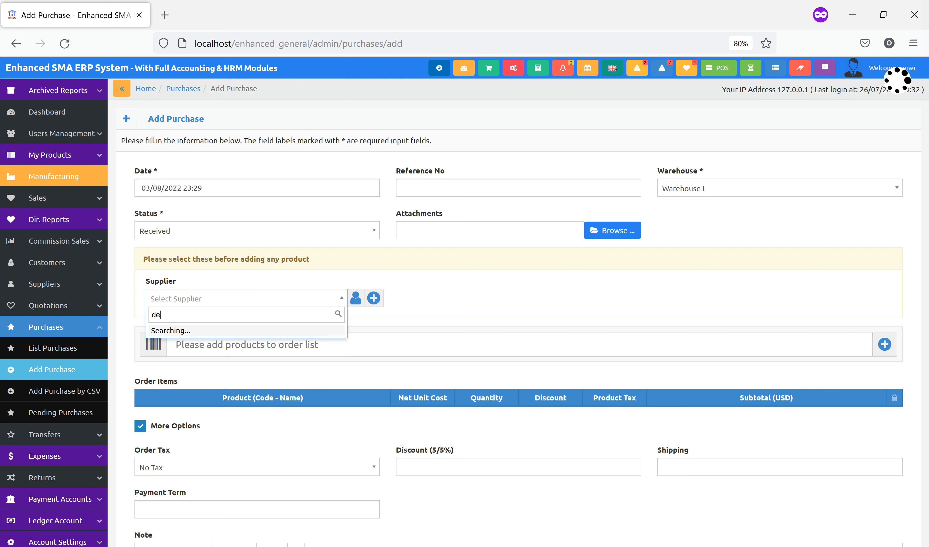
click(286, 332)
Add Yellow Watermelon WS to the purchase's order items with a quantity of 100
click(321, 345)
text(wat)
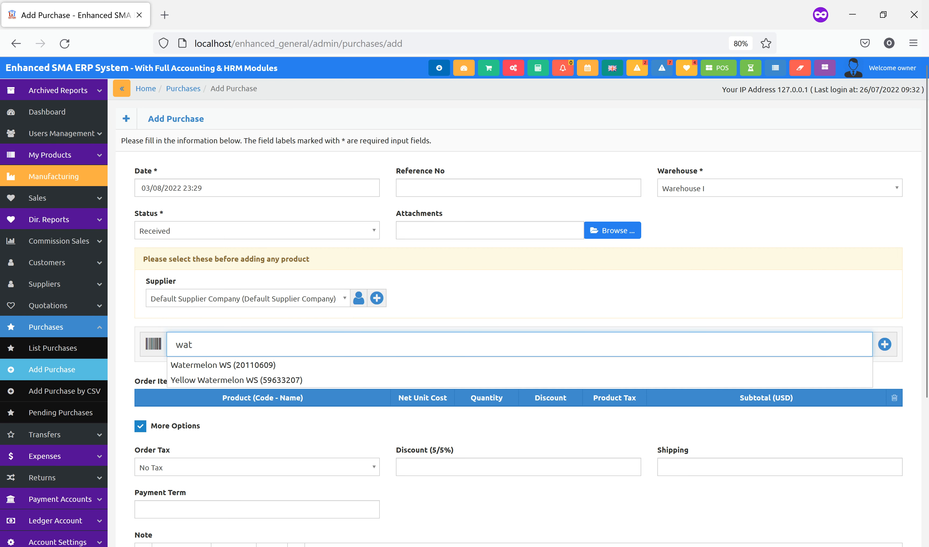
click(303, 380)
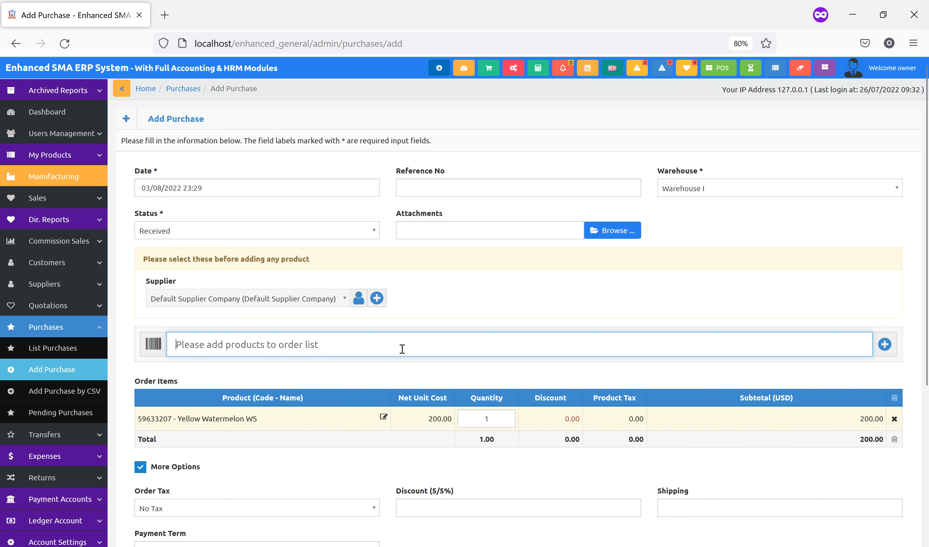
click(487, 419)
text(00)
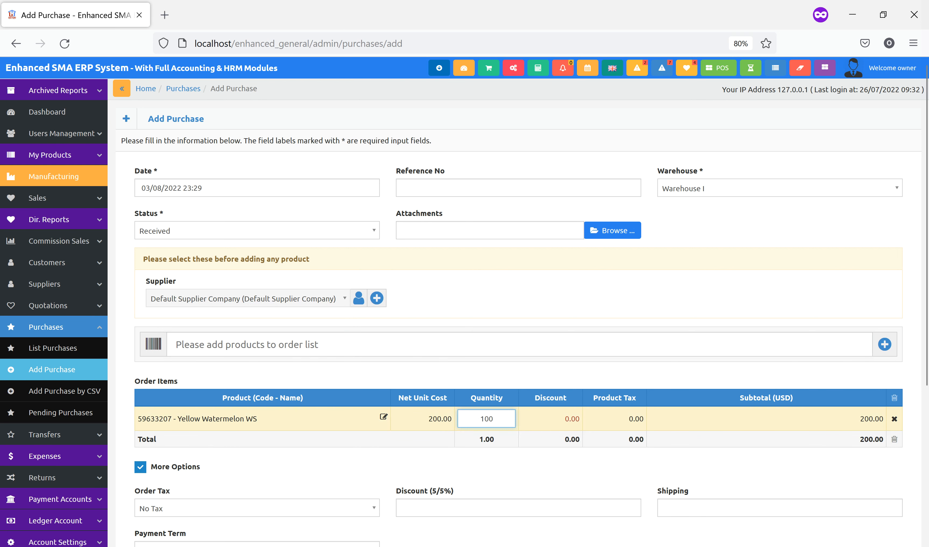
click(424, 451)
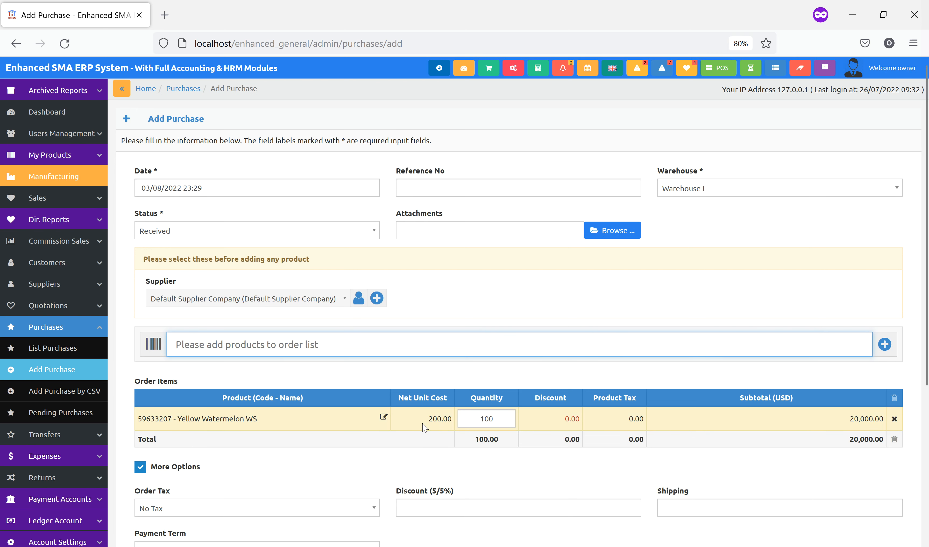
Edit the Yellow Watermelon WS order item and set its unit cost to 500
click(383, 416)
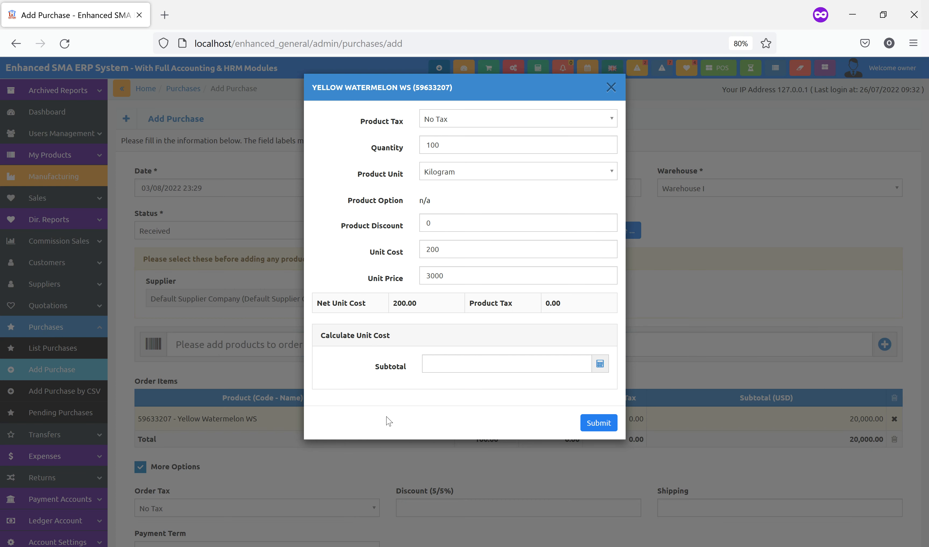
click(437, 251)
double_click(441, 249)
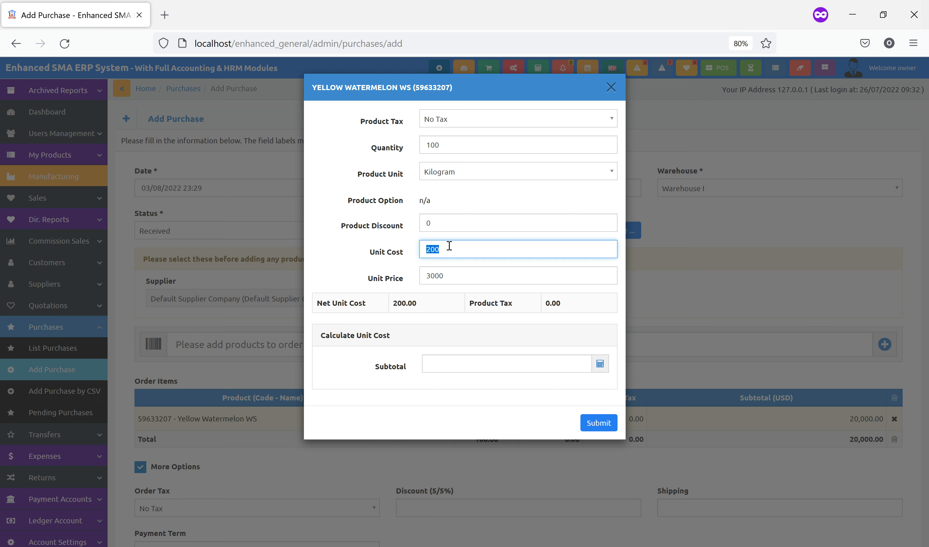
text(5)
click(391, 266)
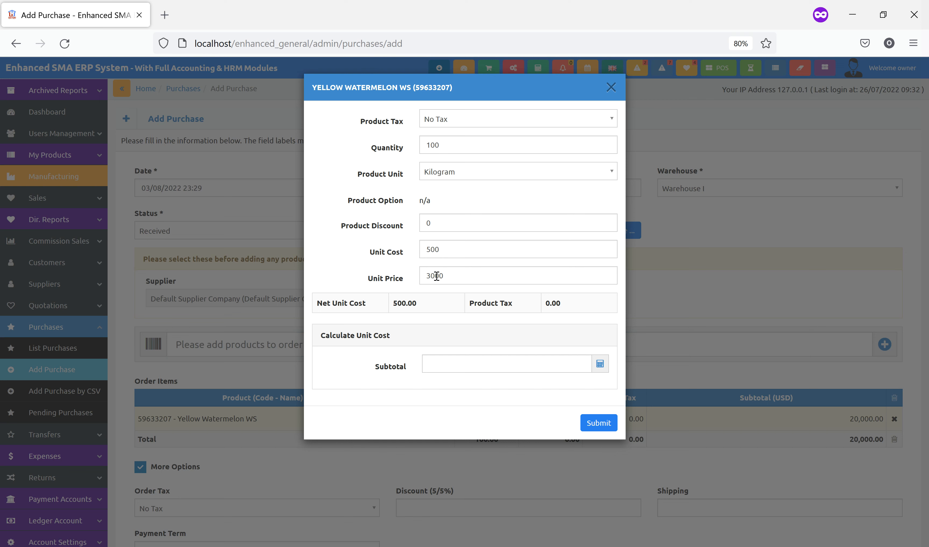
Set the order item's unit price to 3500 and submit the item changes
drag(463, 276, 392, 278)
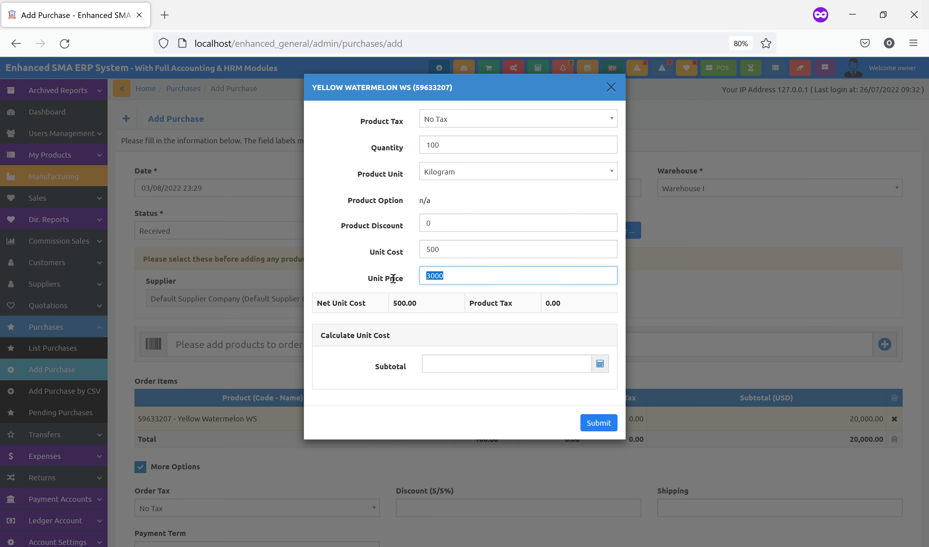
click(438, 277)
drag(434, 278, 428, 277)
text(35)
click(424, 295)
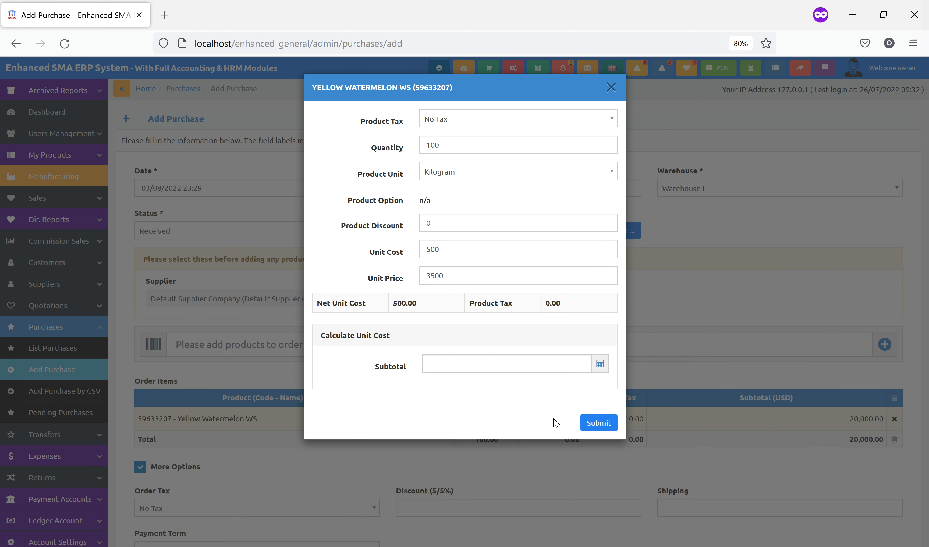
click(588, 424)
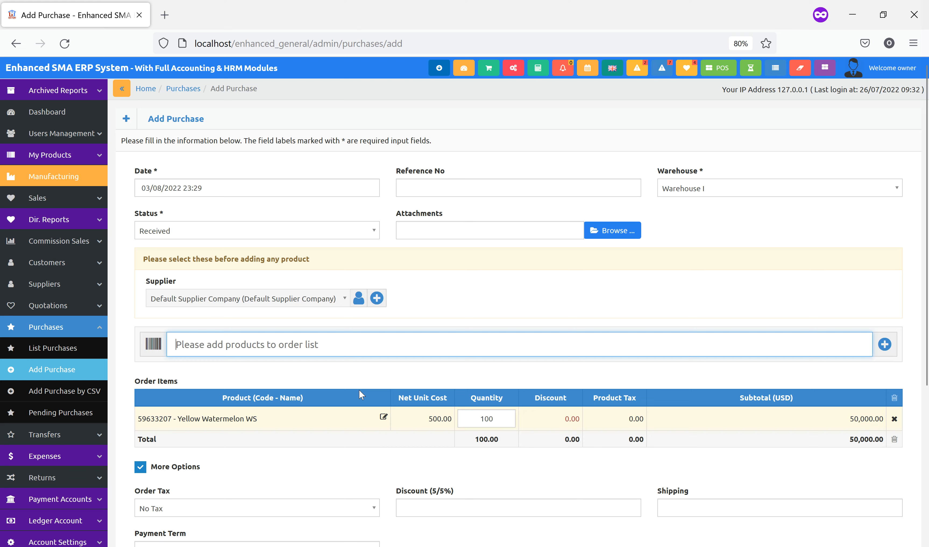
View the Yellow Watermelon WS product details, copy its product code, check its average cost and price, and close the details
click(203, 416)
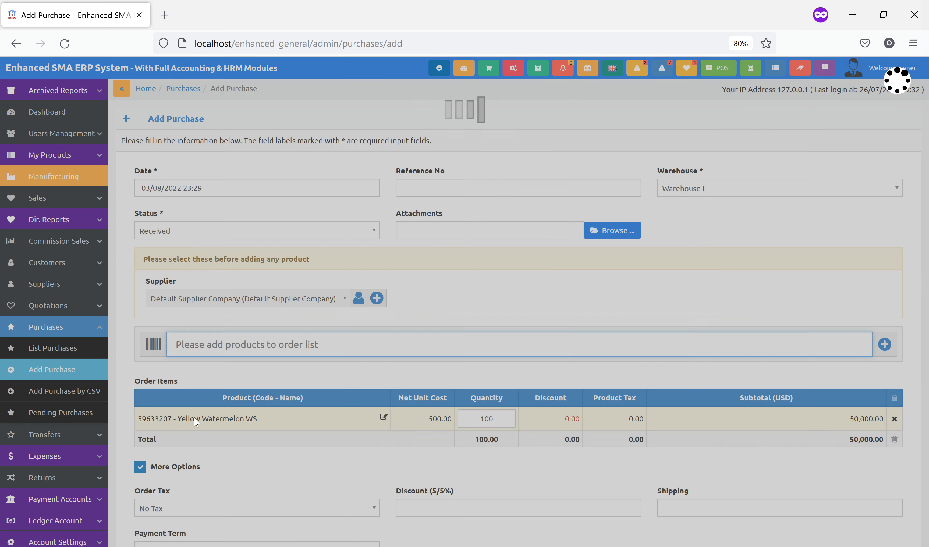
double_click(524, 219)
key(ctrl+c)
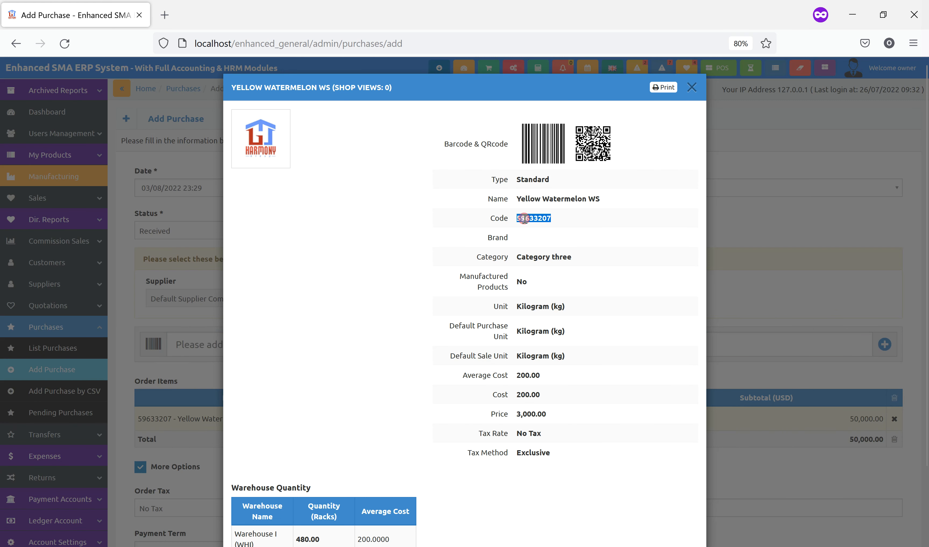
scroll(548, 269, down, 3)
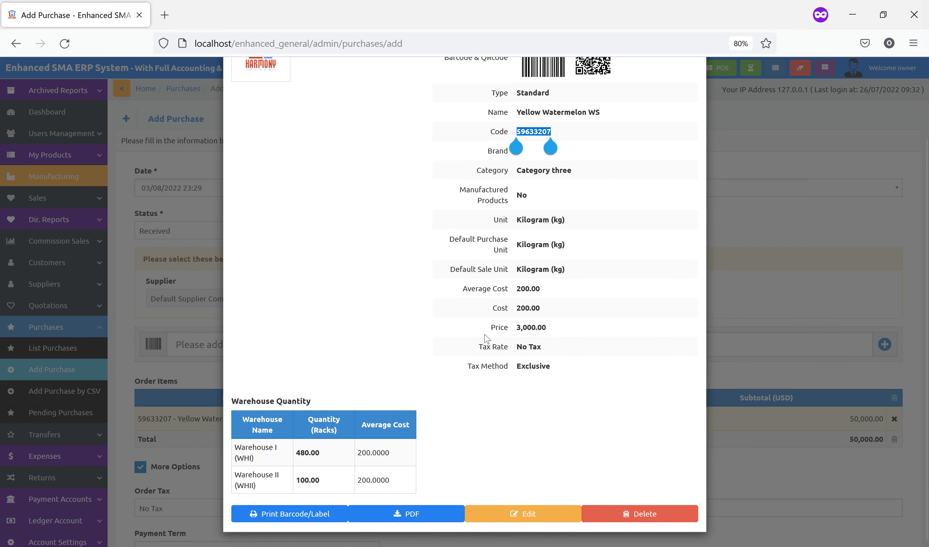
drag(516, 307, 541, 290)
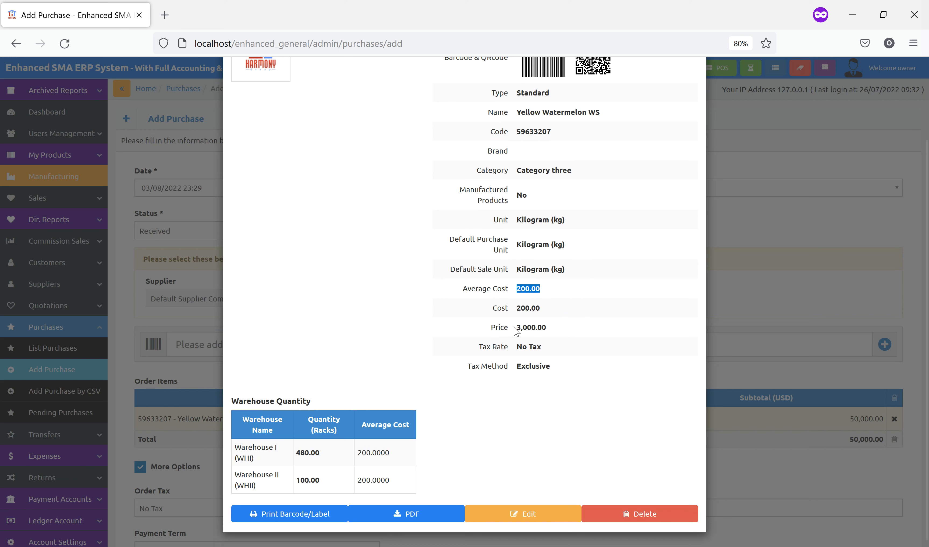
drag(517, 327, 574, 328)
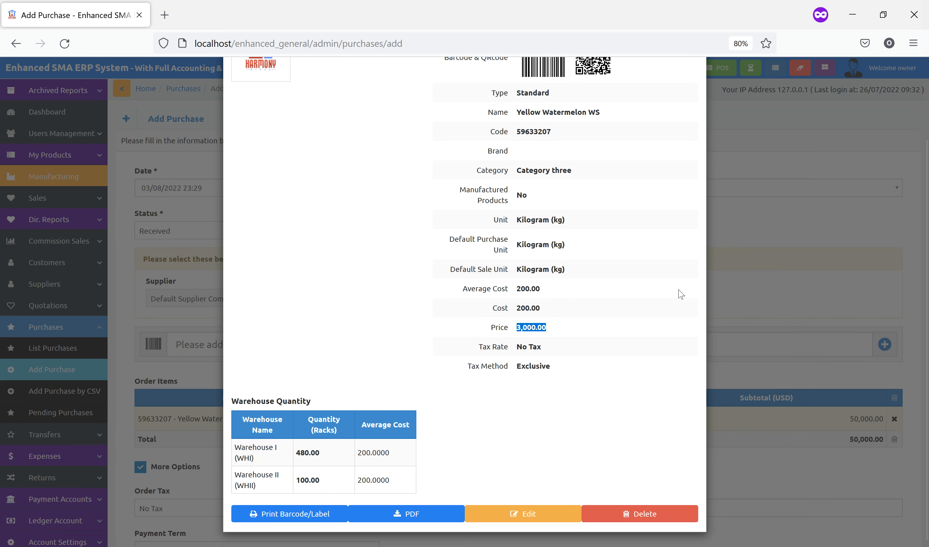
click(755, 245)
Open the product list in a new browser tab and search it for the copied product code 59633207
click(70, 158)
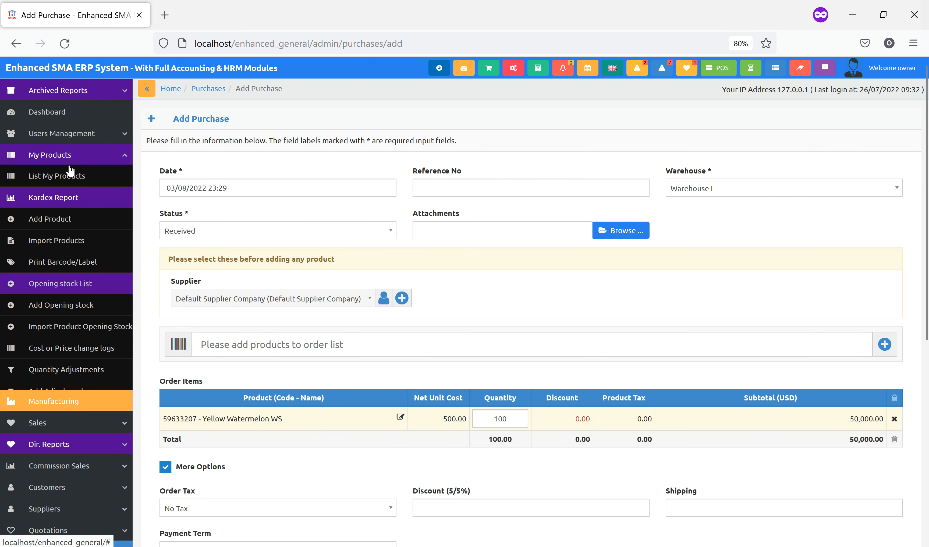
right_click(70, 177)
click(141, 197)
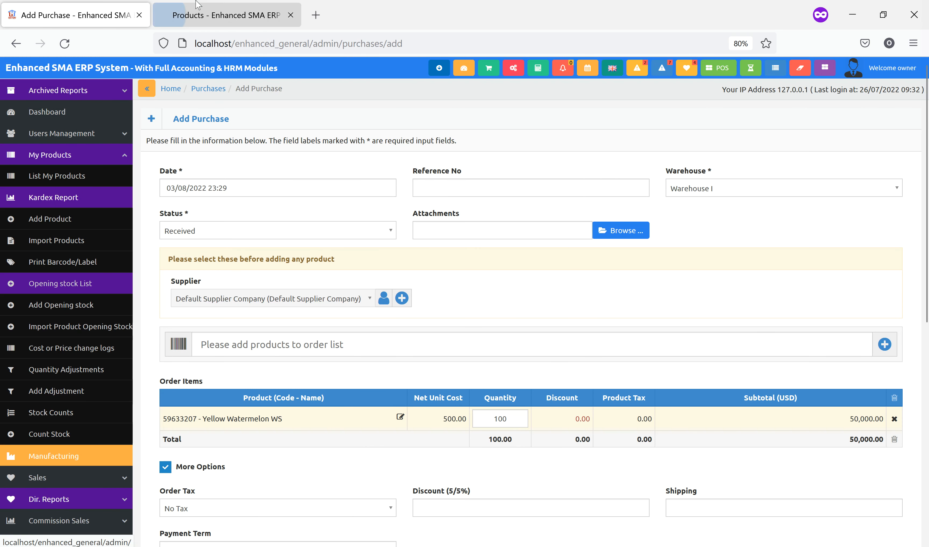
click(197, 7)
click(799, 169)
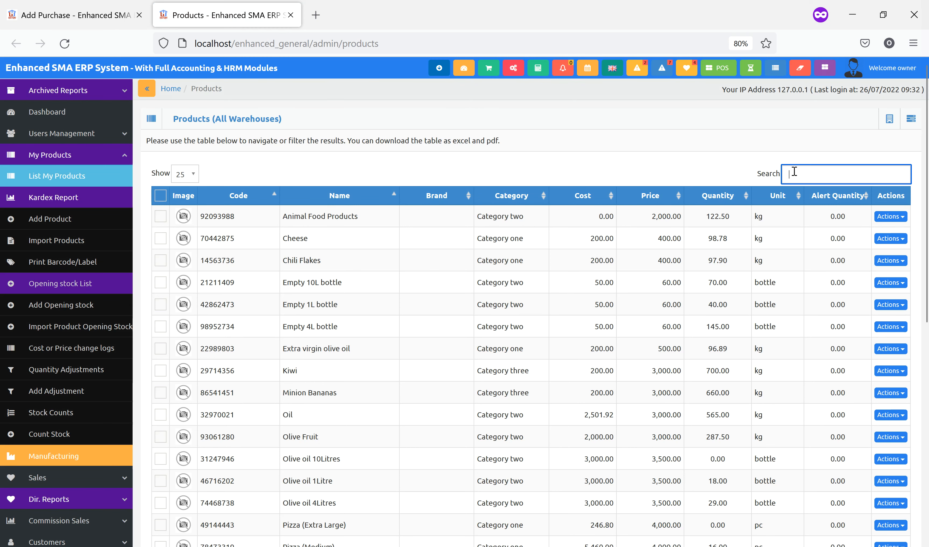
key(ctrl+v)
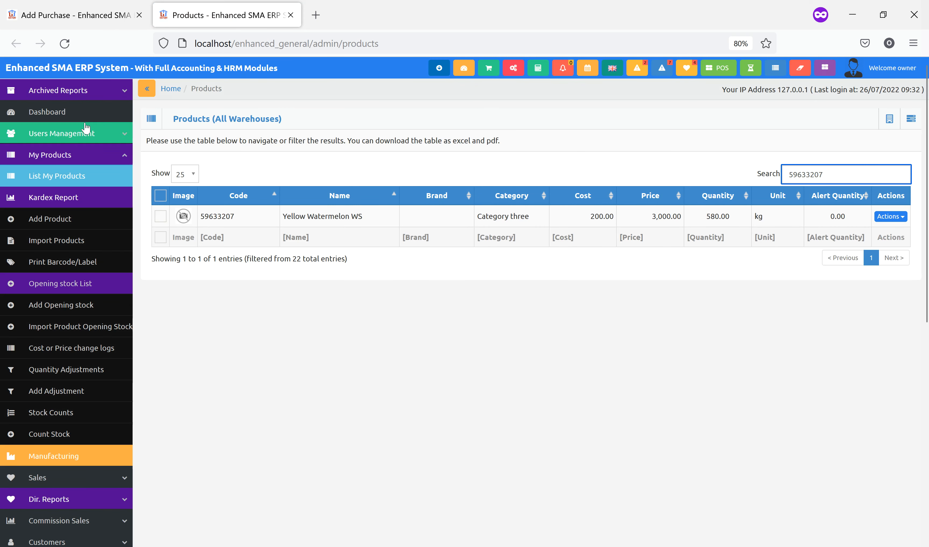
Return to the Add Purchase form and submit the purchase
click(86, 21)
scroll(582, 317, down, 9)
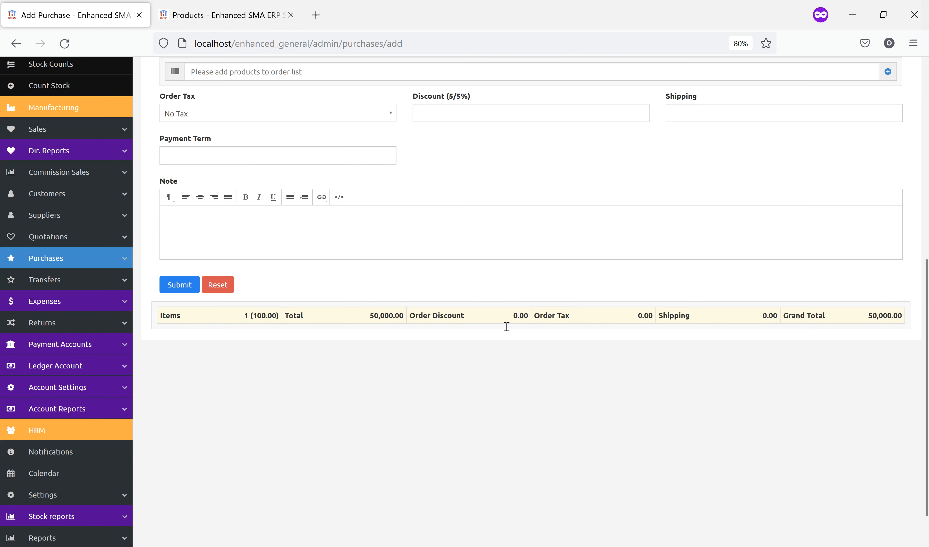
click(176, 288)
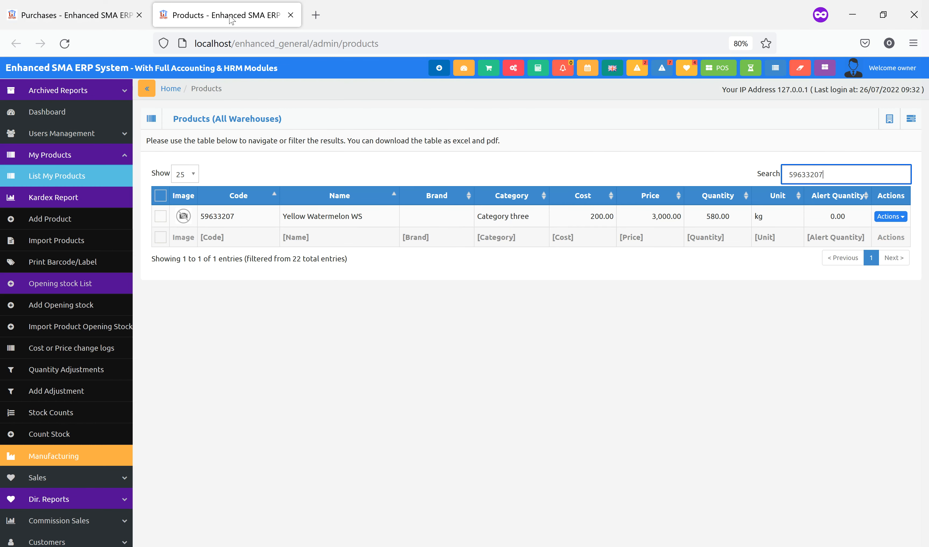
Return to the product list and refresh the product code search to check the cost, price and quantity of Yellow Watermelon WS
click(230, 16)
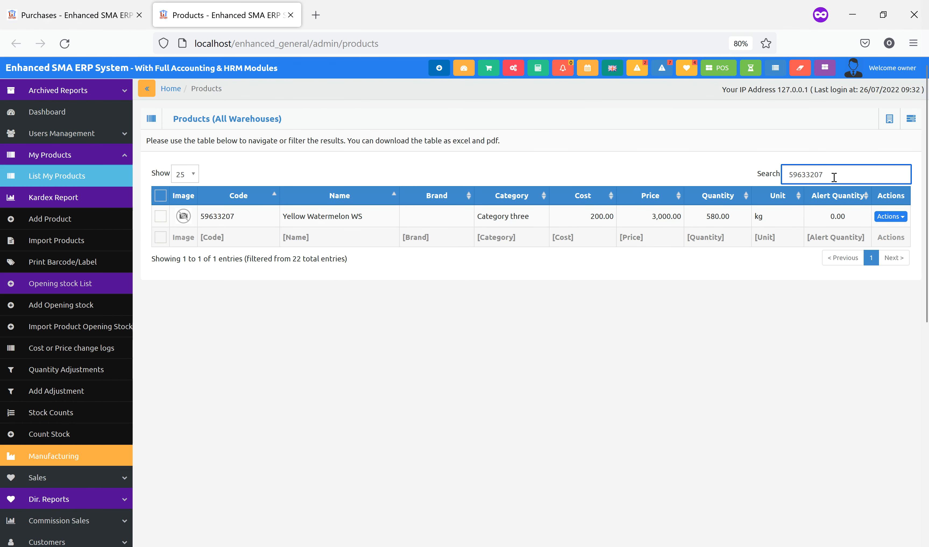
key(BackSpace)
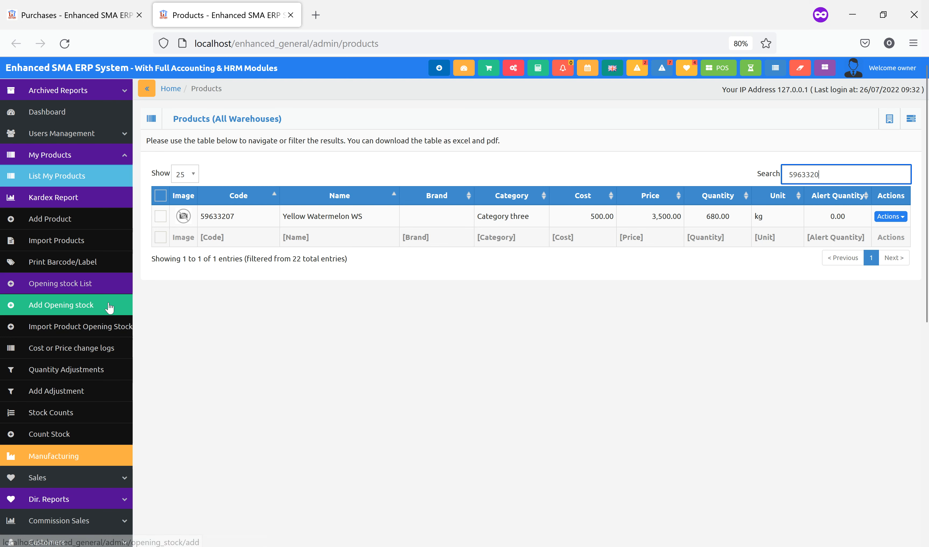
Open the sales list and view the details of both listed sales, closing each one
click(92, 160)
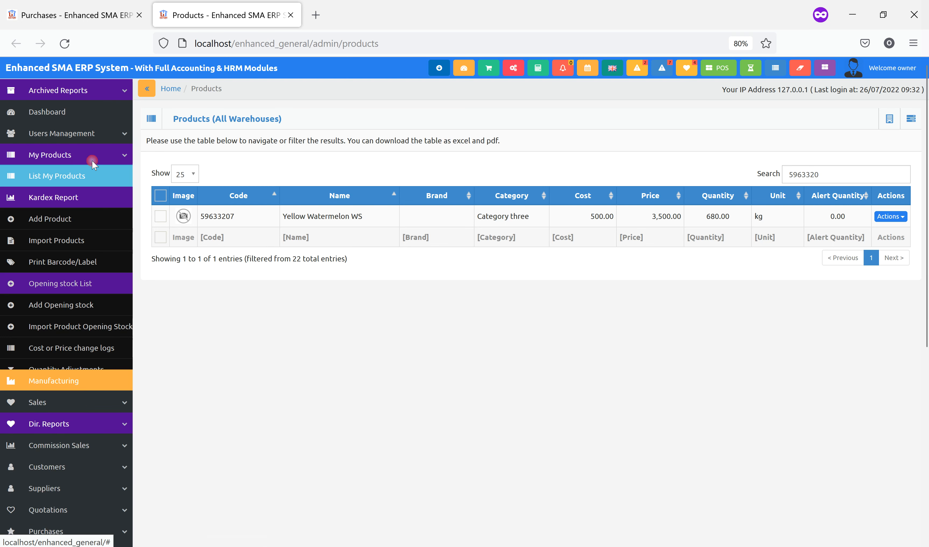
click(77, 202)
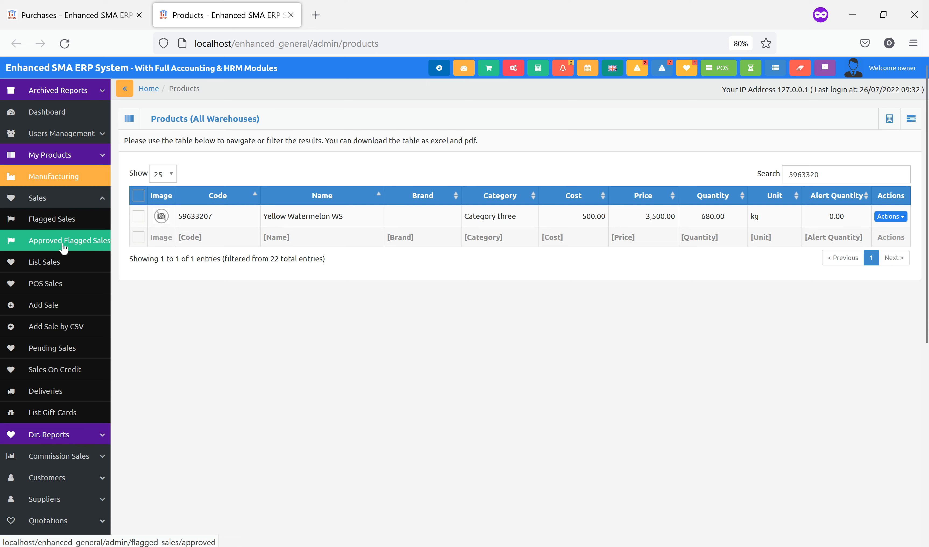
click(60, 261)
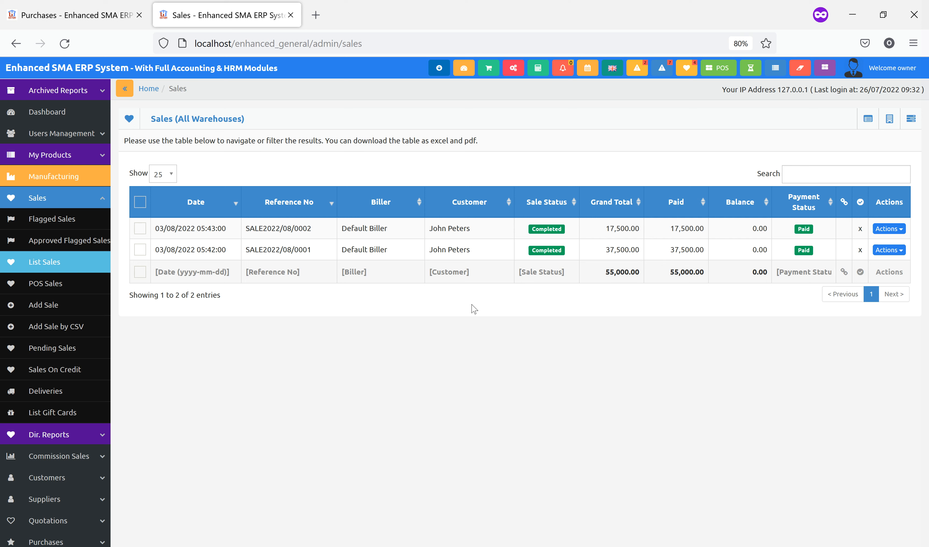
click(439, 249)
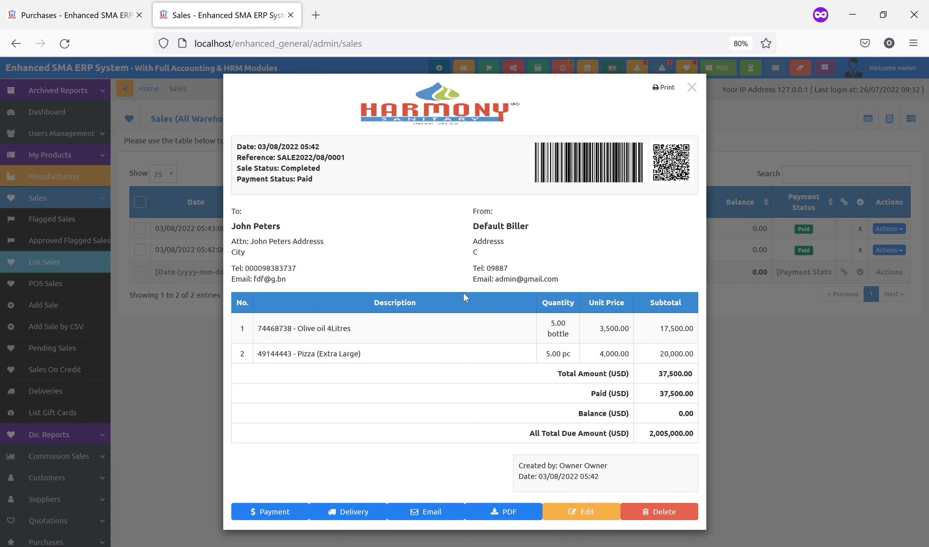
click(773, 381)
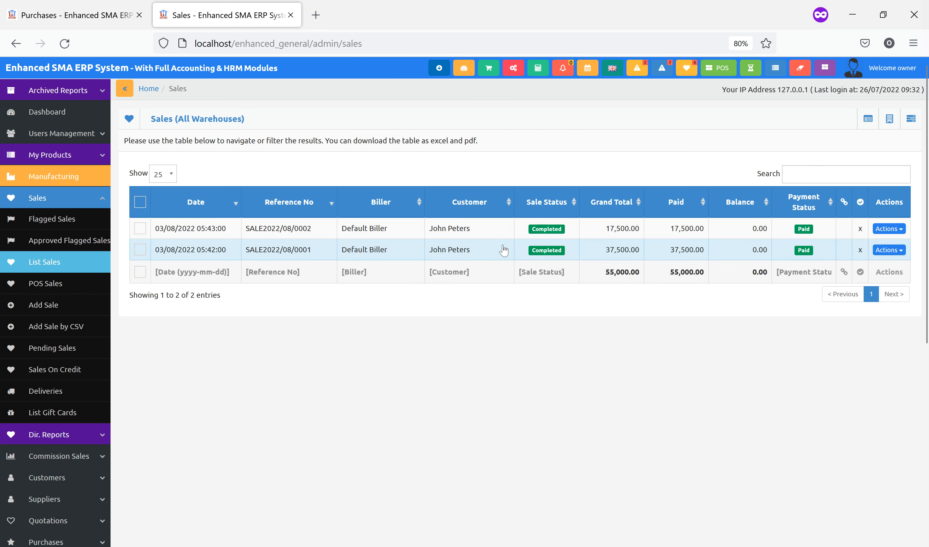
click(471, 236)
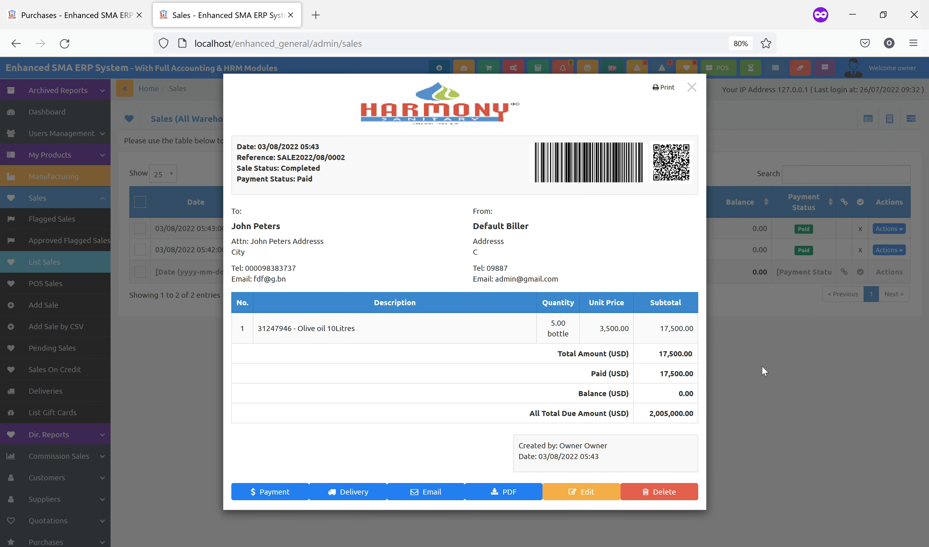
click(762, 366)
Open the POS sales list, view the details of the most recent POS sale and close them
click(57, 283)
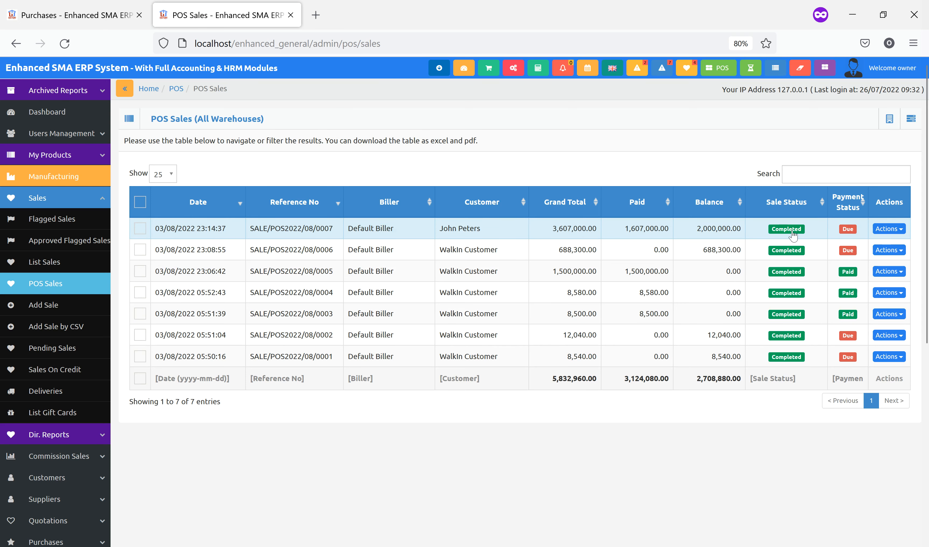
click(560, 231)
scroll(491, 338, down, 5)
click(686, 426)
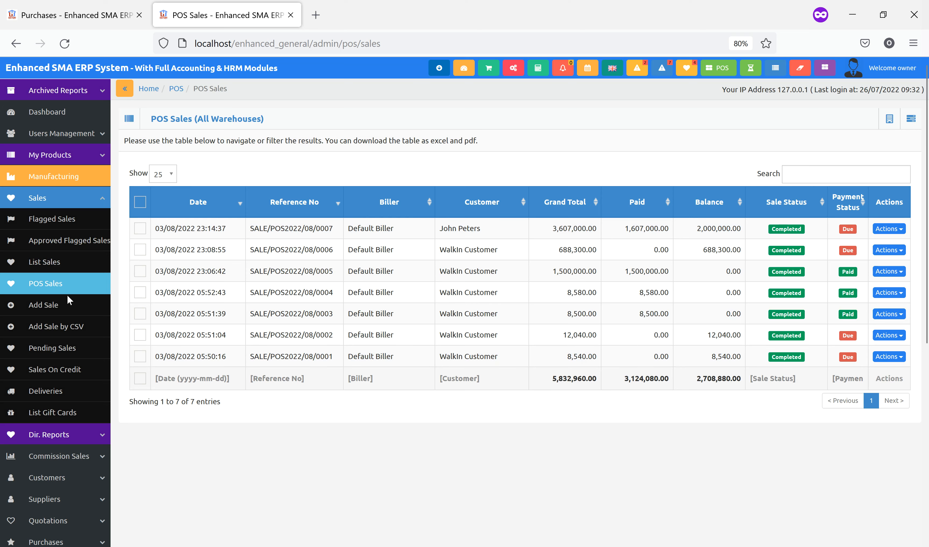
Start a new sale and select the same customer as in the existing sales
click(68, 304)
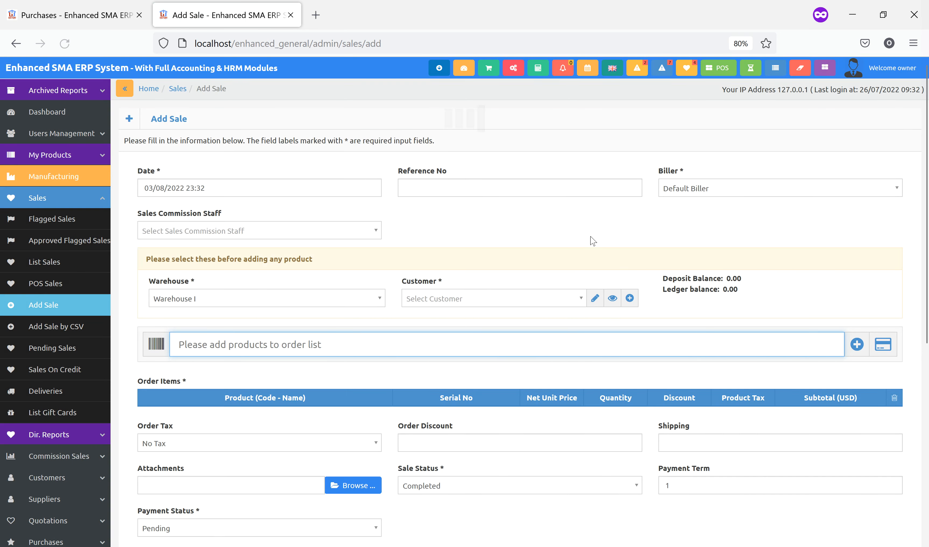
click(459, 298)
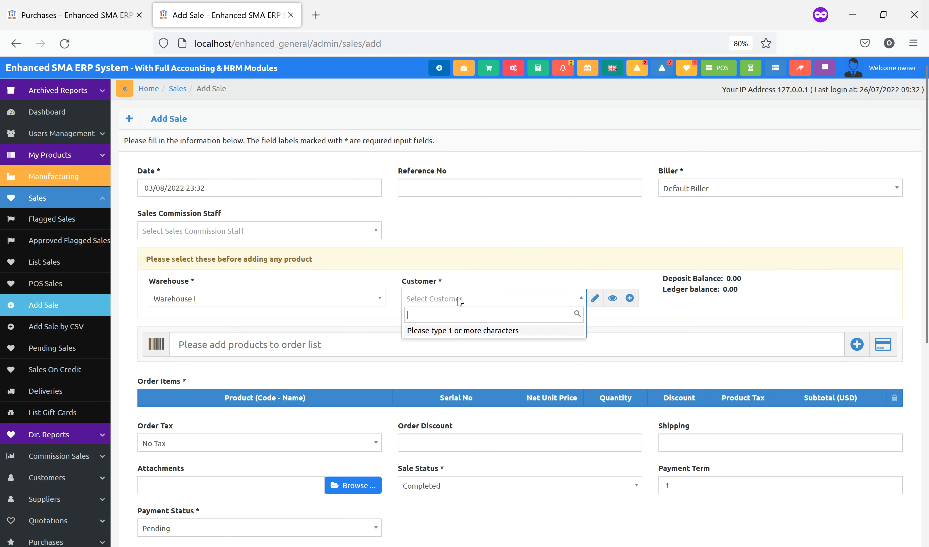
text(j)
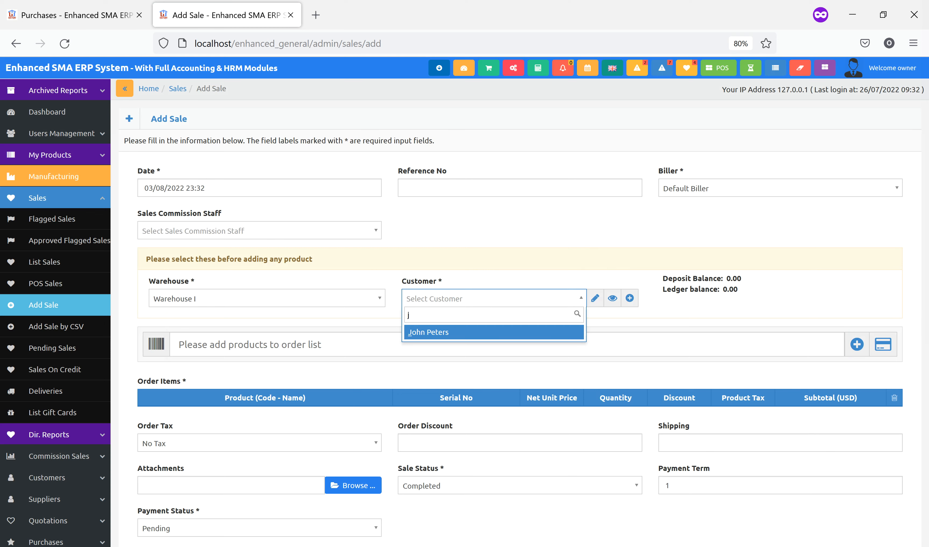
click(465, 333)
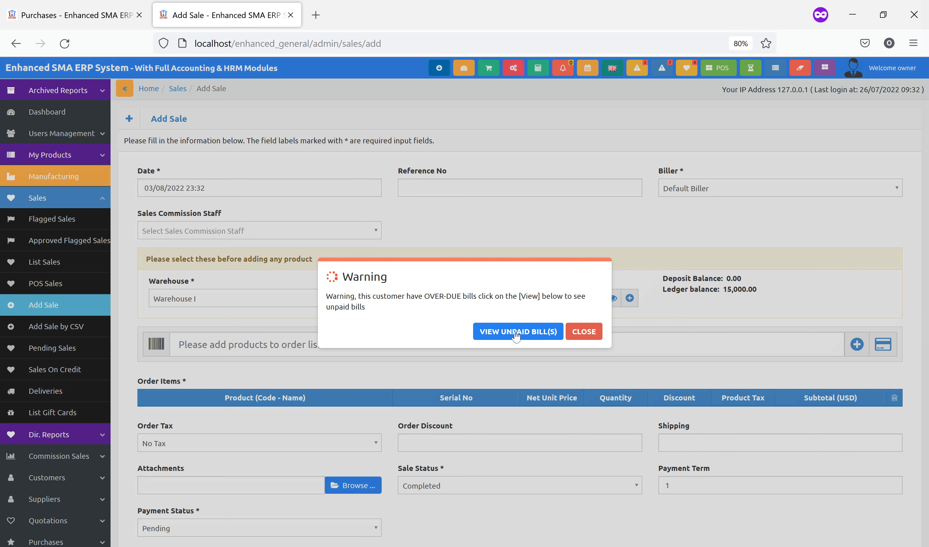
View the customer's unpaid bills, close the list and check the customer's ledger balance on the sale form
click(516, 336)
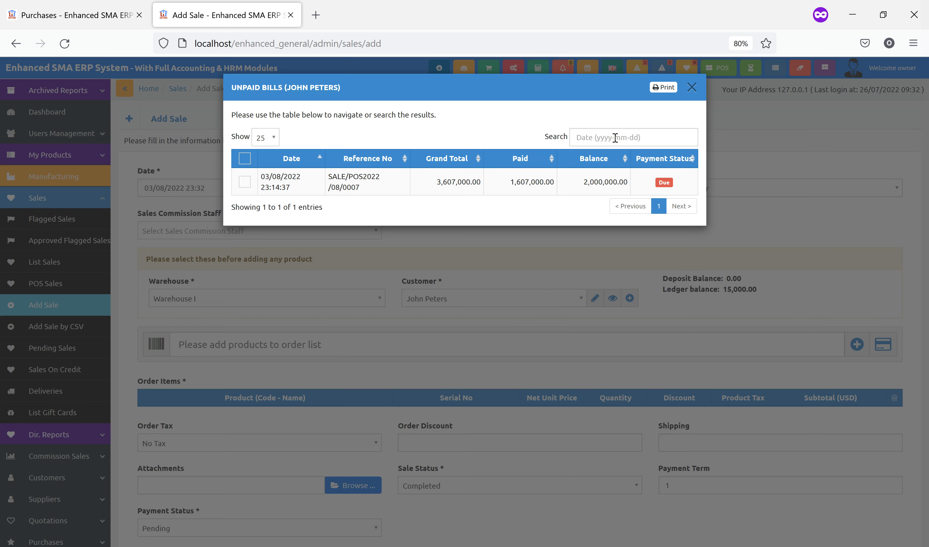
click(693, 87)
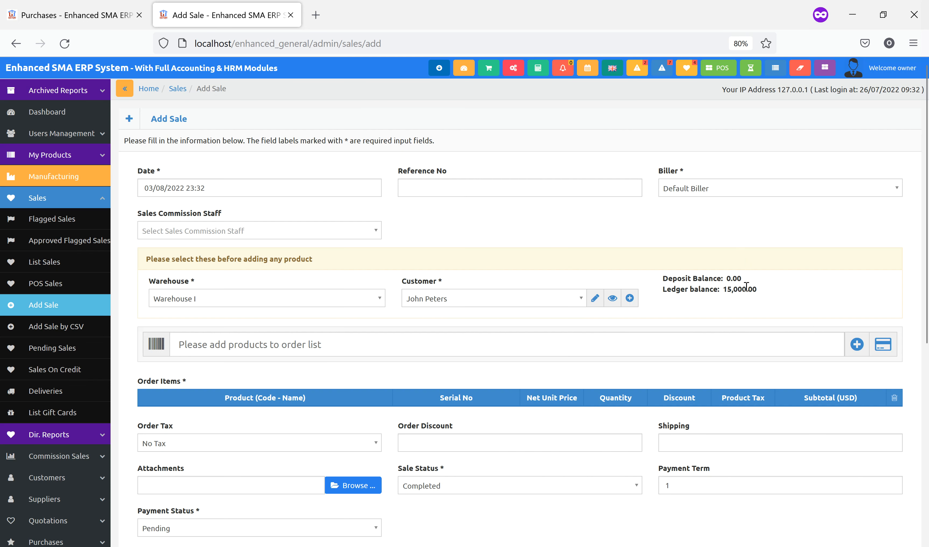
drag(725, 291, 750, 290)
Add Watermelon WS, Yellow Watermelon WS, Strawberry and Kiwi to the sale's order items
scroll(782, 304, down, 3)
click(433, 228)
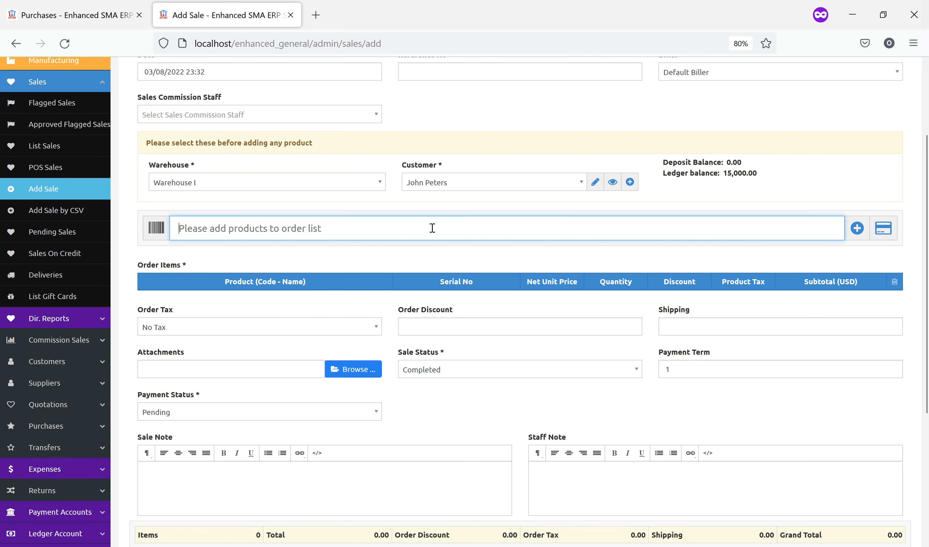
text(w)
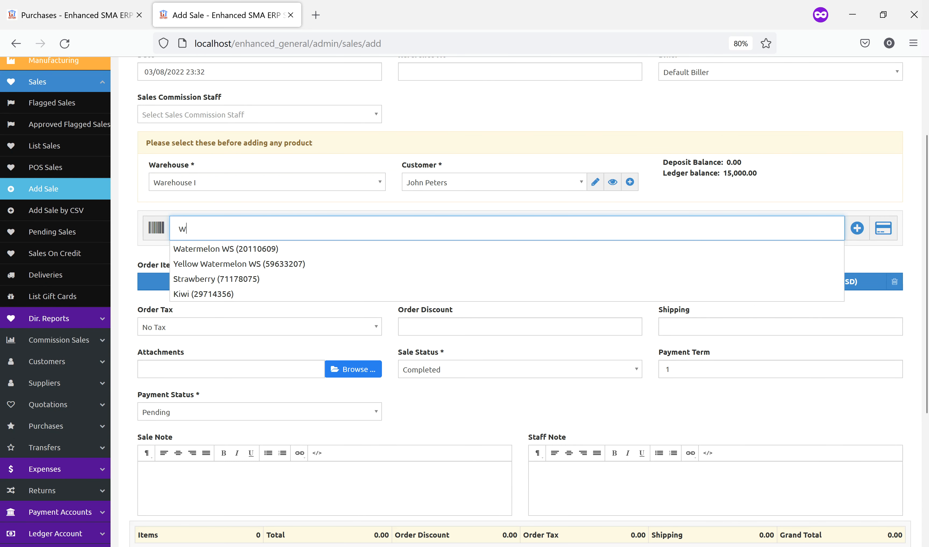
click(299, 251)
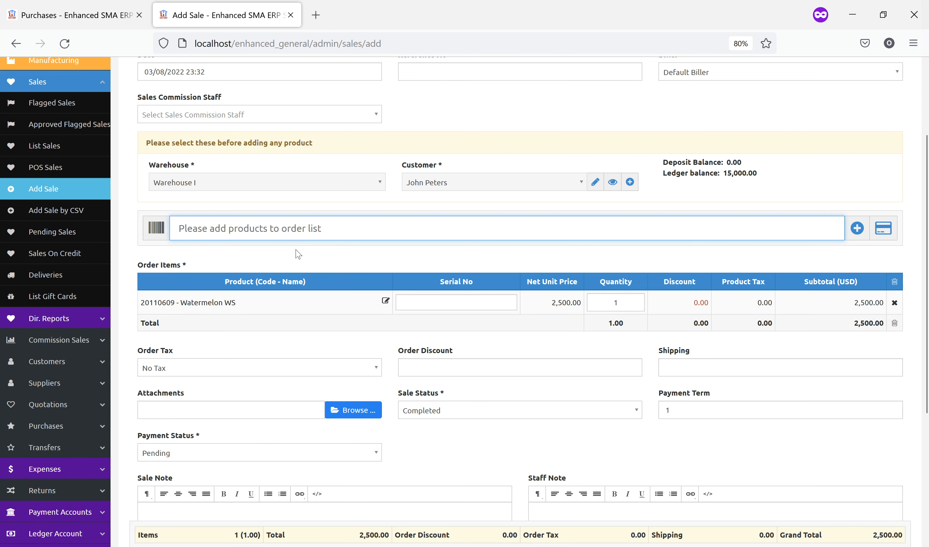
text(w)
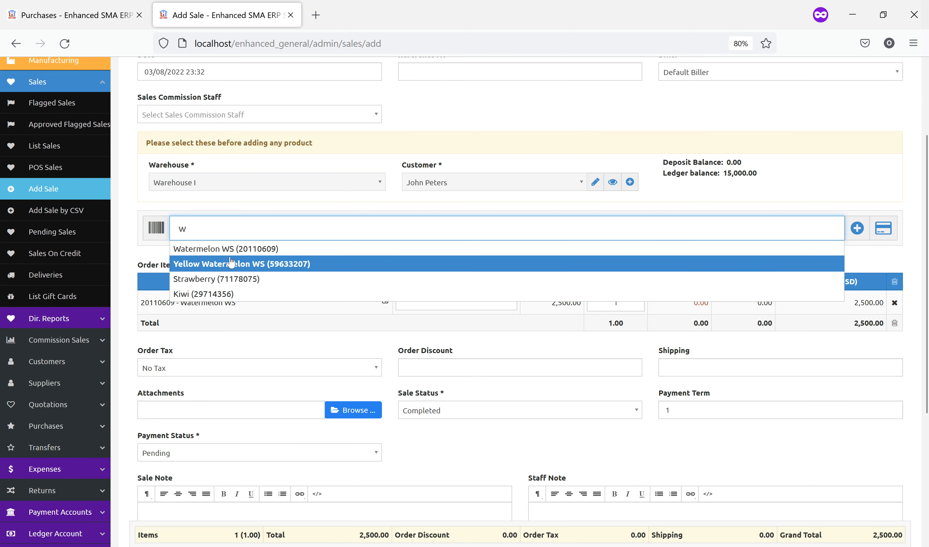
click(228, 262)
text(w)
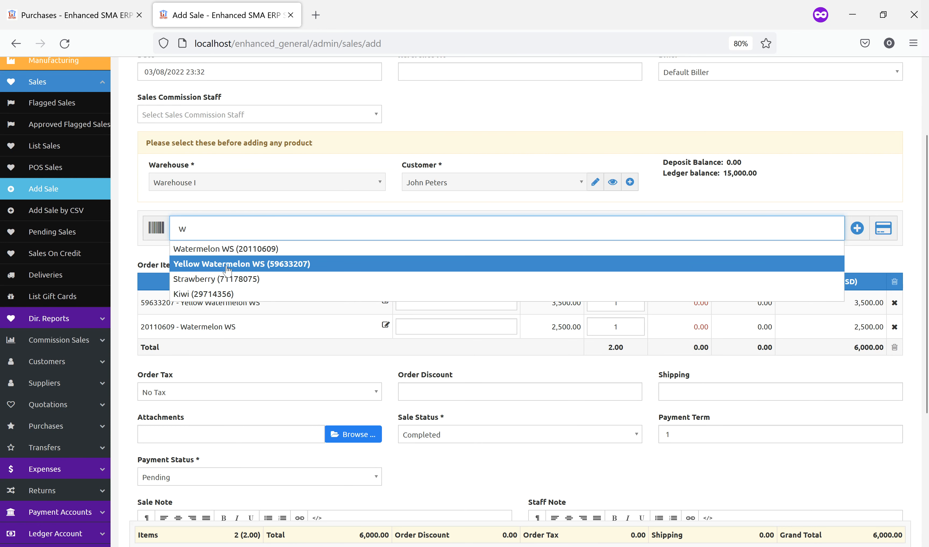
click(221, 278)
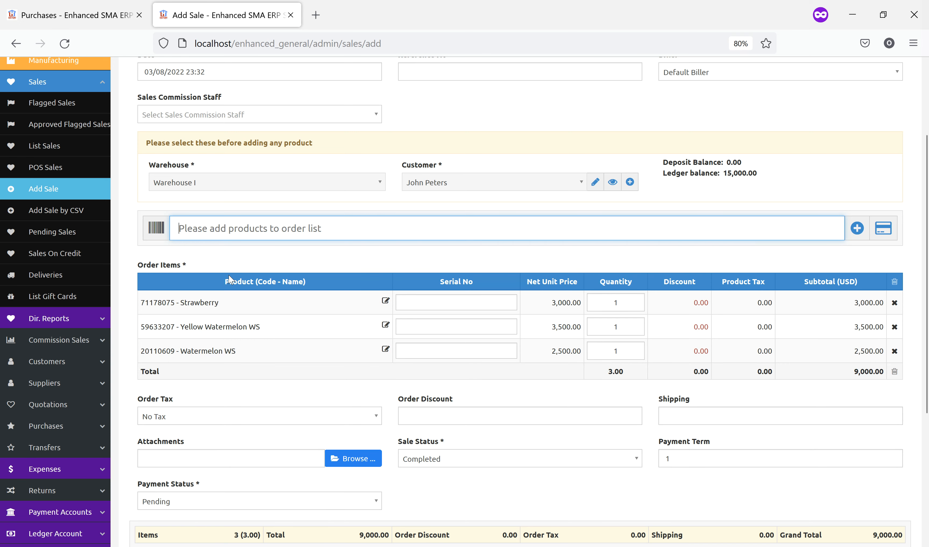
text(w)
click(210, 292)
Set the quantity of Kiwi, Strawberry, Yellow Watermelon WS and Watermelon WS to 100 each
scroll(539, 257, down, 3)
scroll(605, 224, up, 3)
click(618, 269)
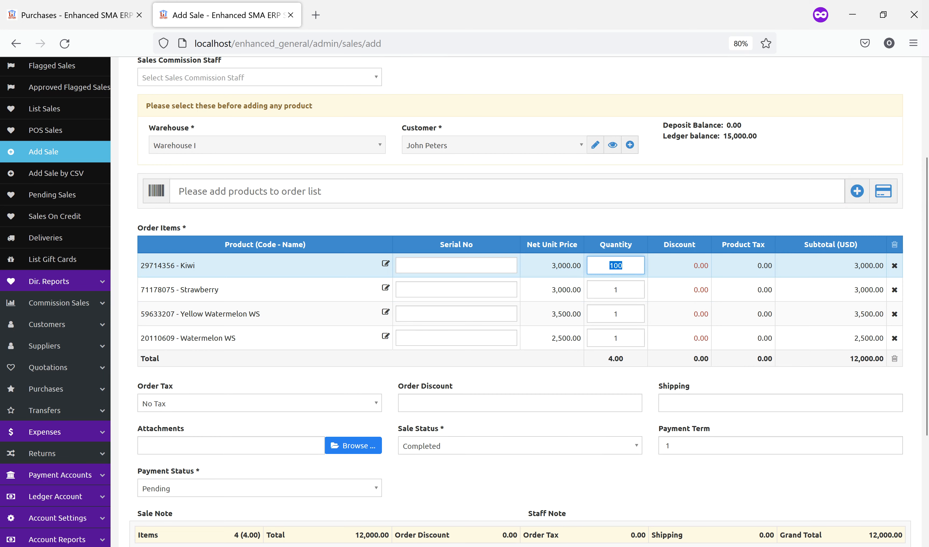
click(610, 290)
click(612, 276)
text(100)
click(615, 219)
click(614, 220)
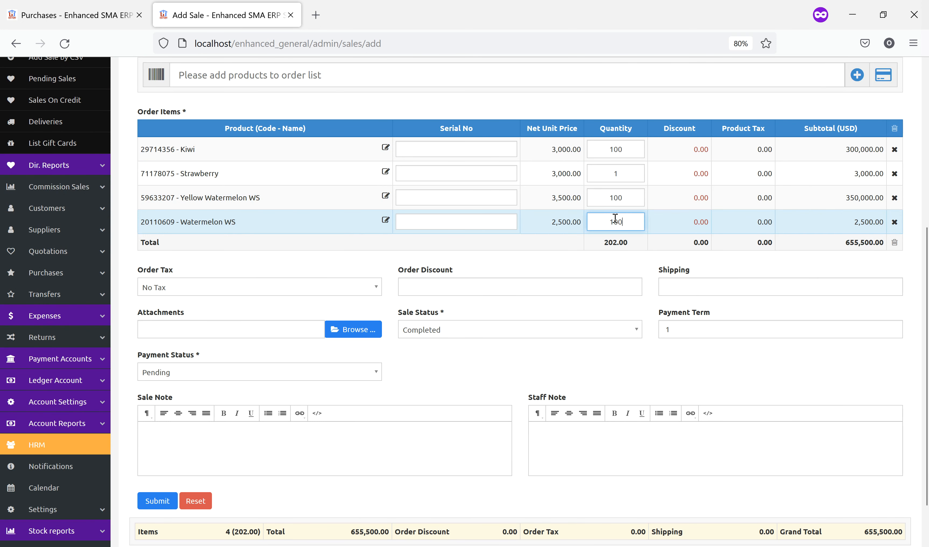
text(100)
click(616, 173)
click(616, 174)
text(100)
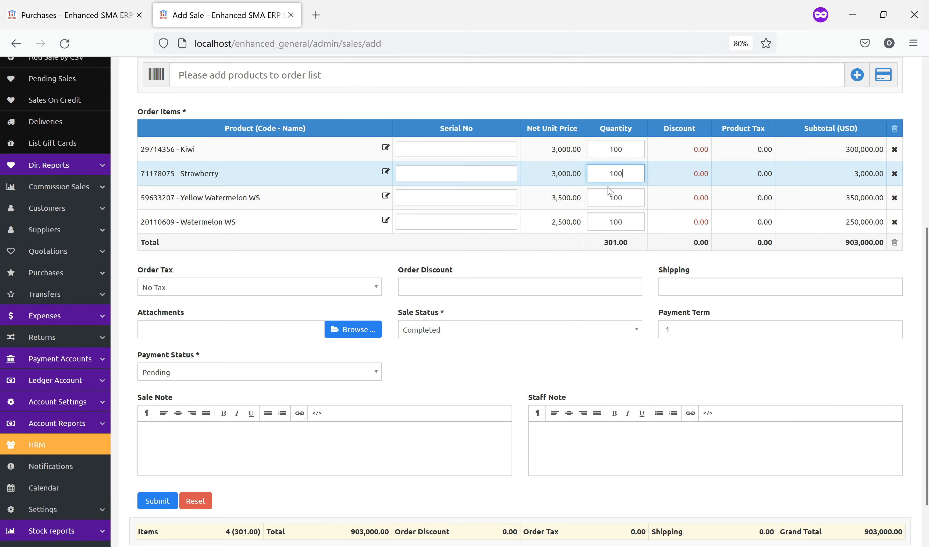
Set the sale's payment status to Paid with payment type Cash Payment, paying by Cash, and submit the sale
click(561, 268)
click(315, 272)
click(316, 330)
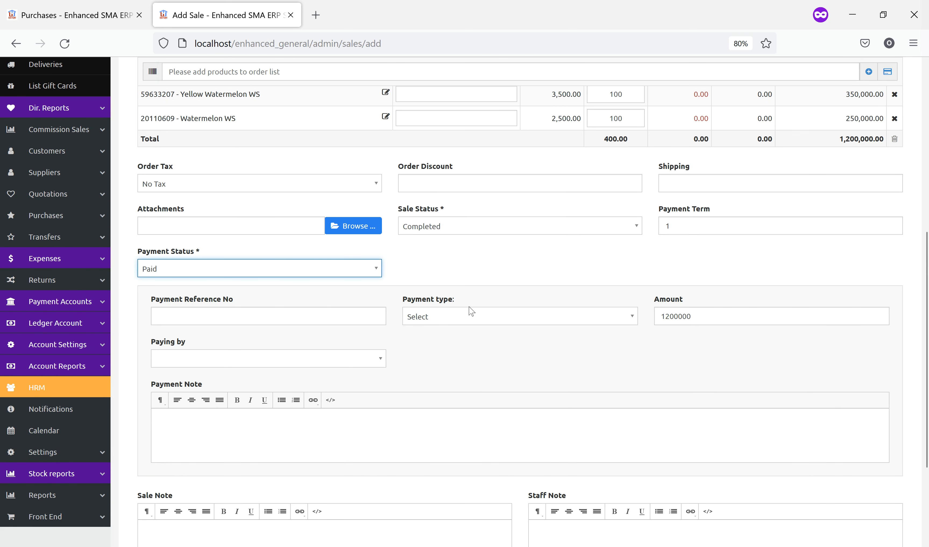
click(432, 319)
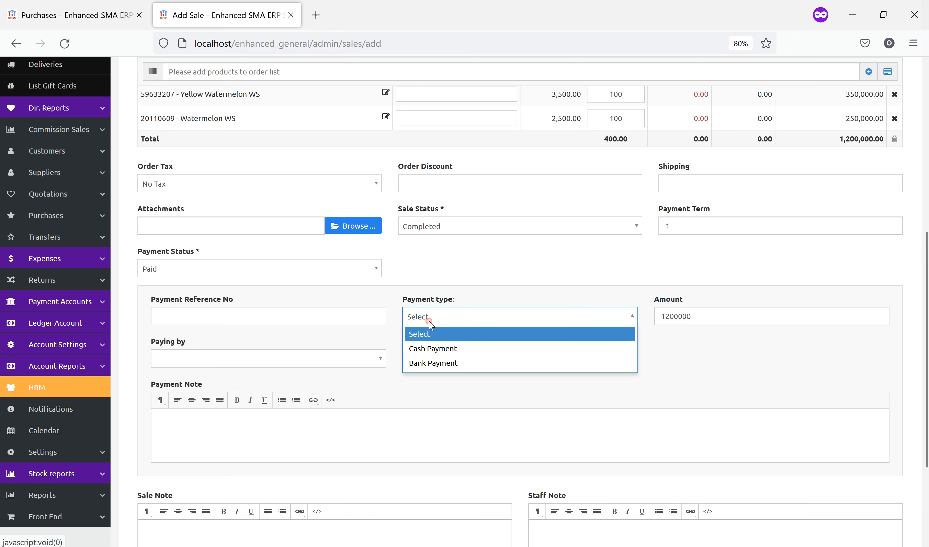
click(430, 347)
click(300, 361)
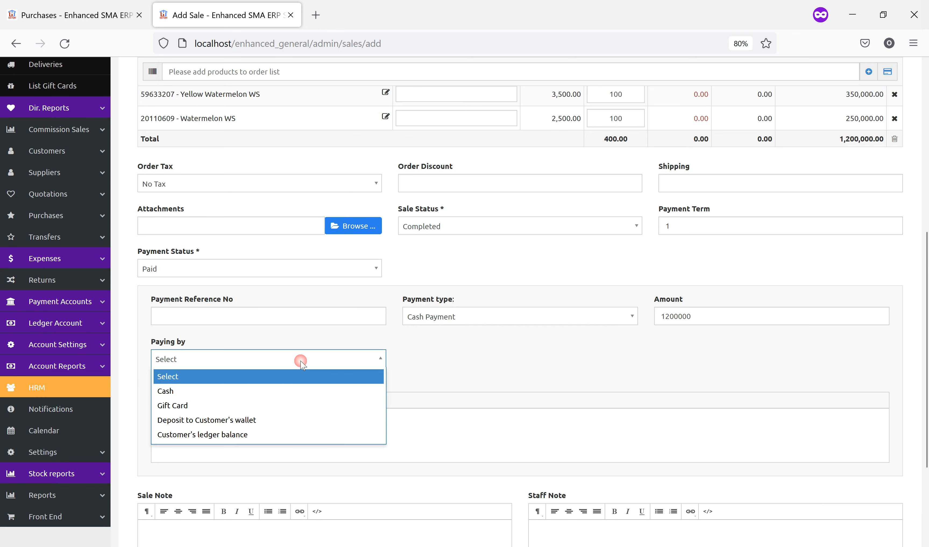
click(236, 391)
scroll(482, 372, down, 4)
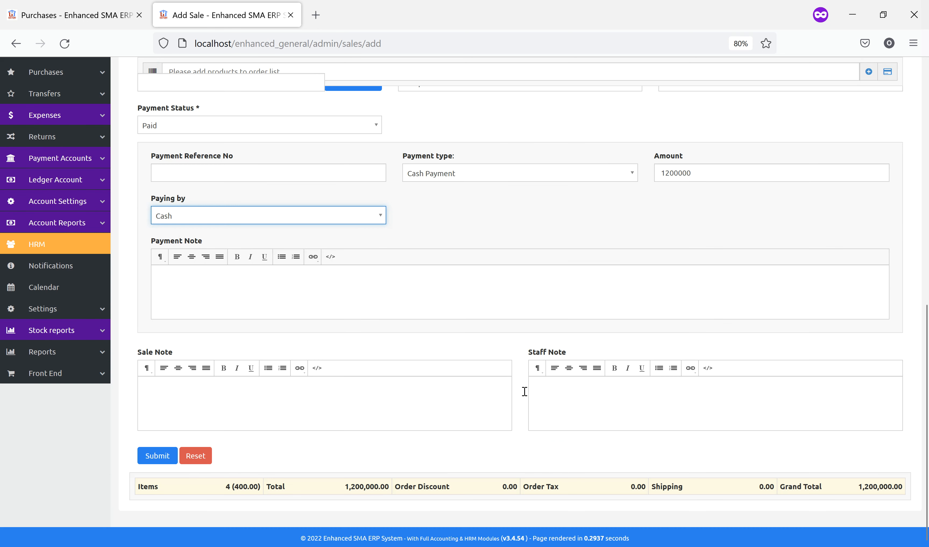
click(161, 459)
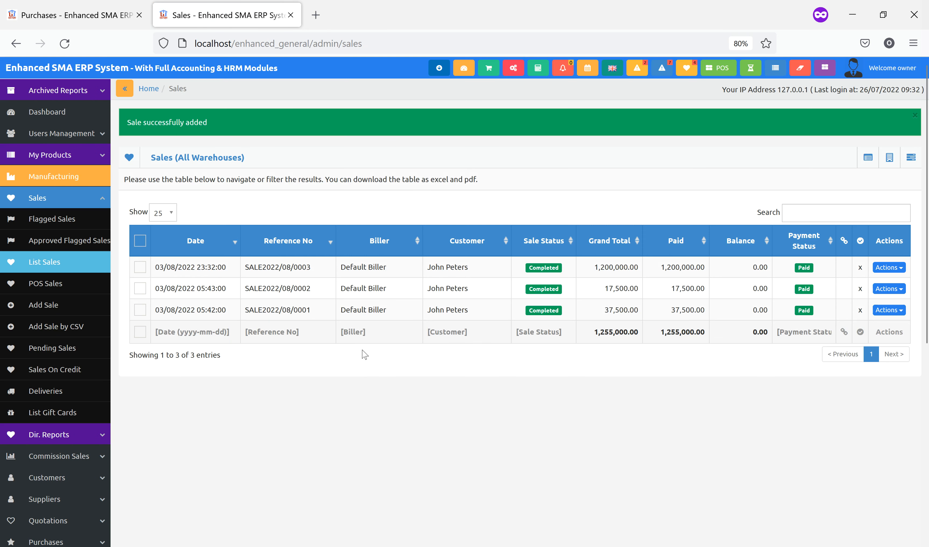
View the details of the newly added sale and close them
click(435, 267)
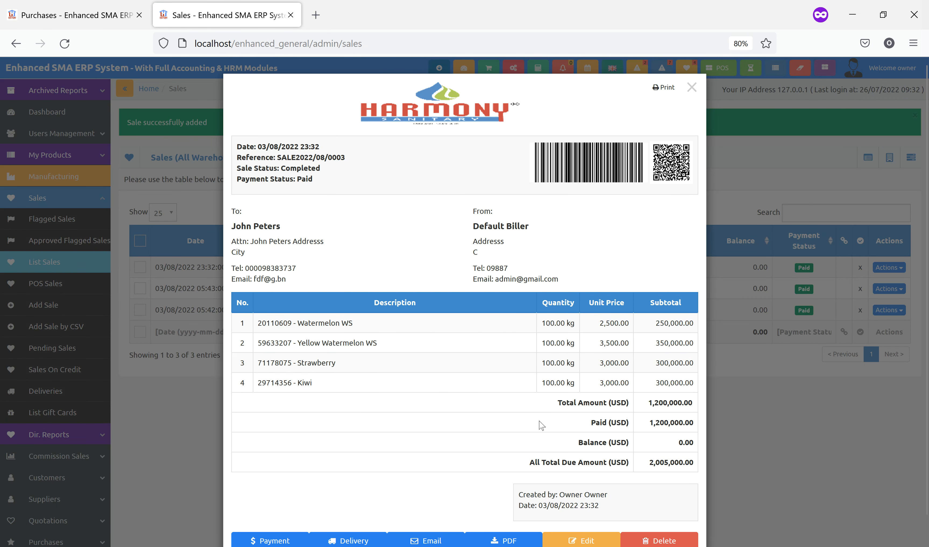
click(738, 422)
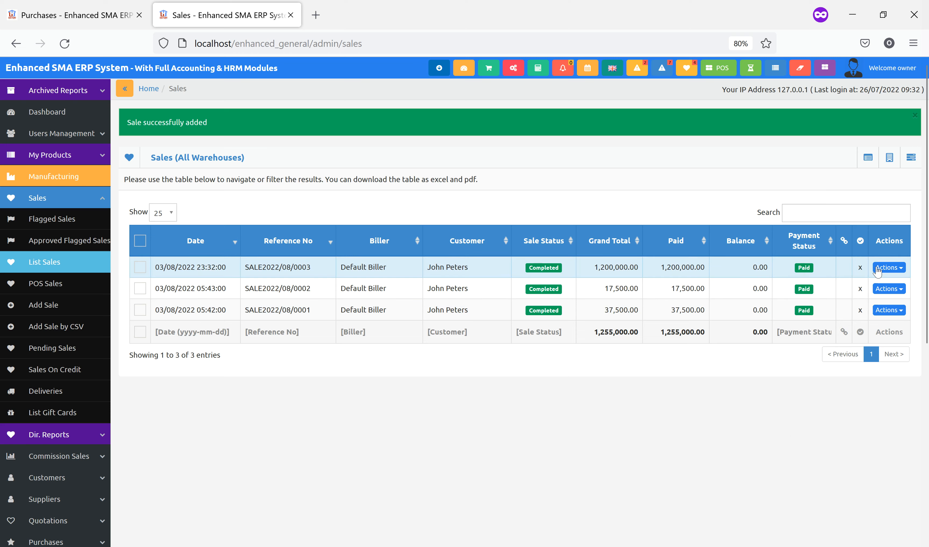
Start a return for the newly added sale and set the returned quantity of Kiwi, Strawberry, Yellow Watermelon WS and Watermelon WS to 20 each
click(876, 269)
click(814, 424)
scroll(742, 404, down, 3)
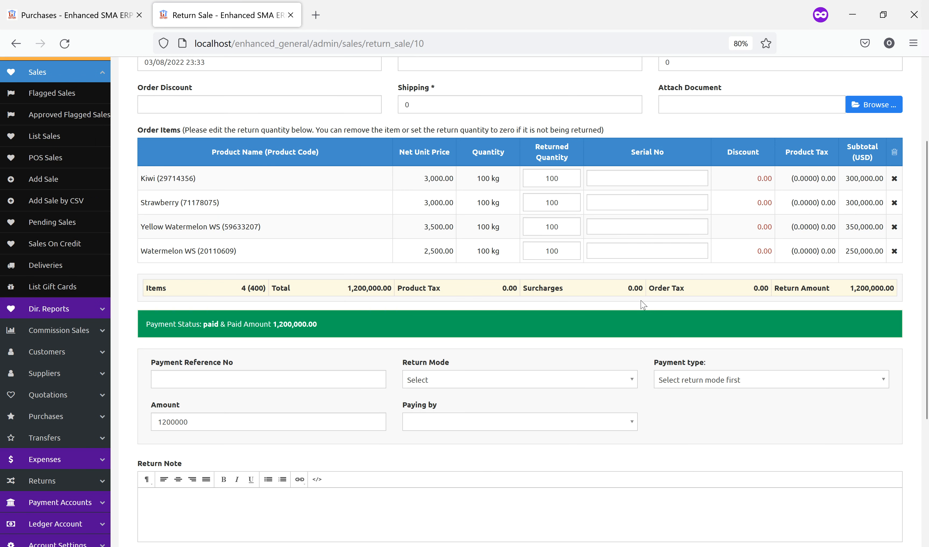
double_click(561, 181)
text(20)
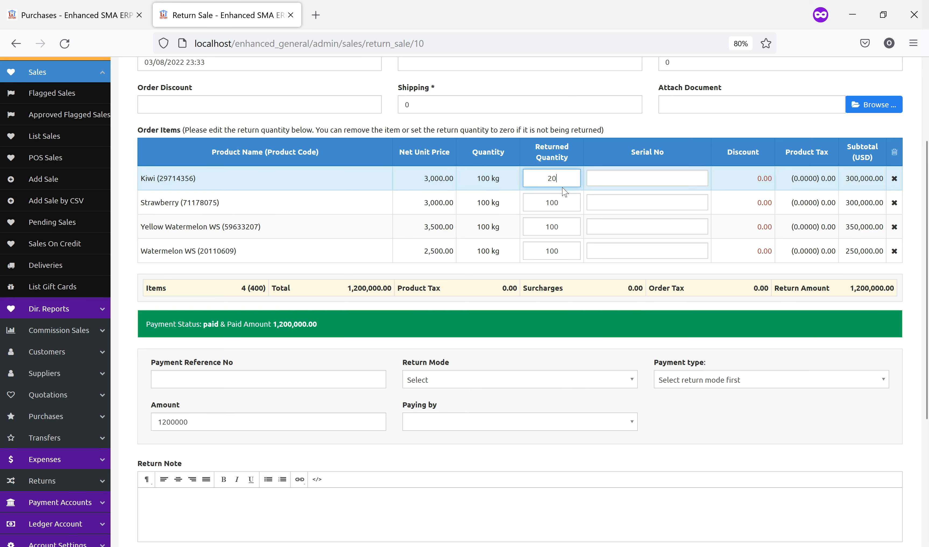
double_click(551, 199)
text(20)
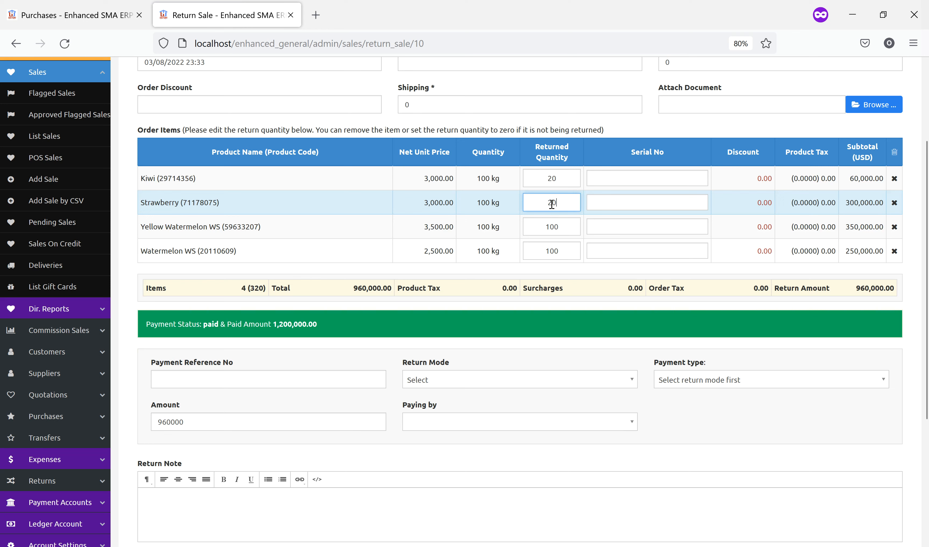
double_click(553, 226)
text(20)
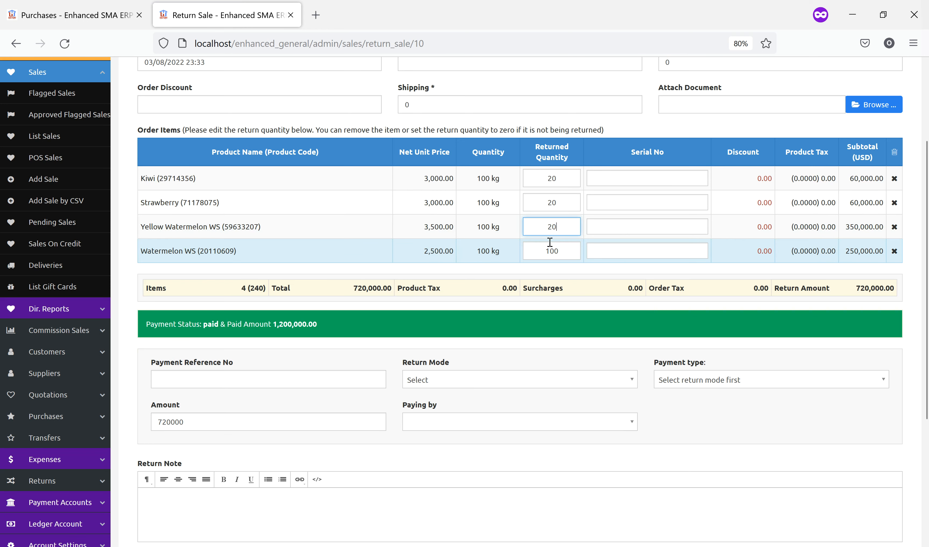
double_click(547, 249)
click(564, 297)
Try the Exchange return mode with Cash Payment and look at the available Paying by options
scroll(494, 350, down, 3)
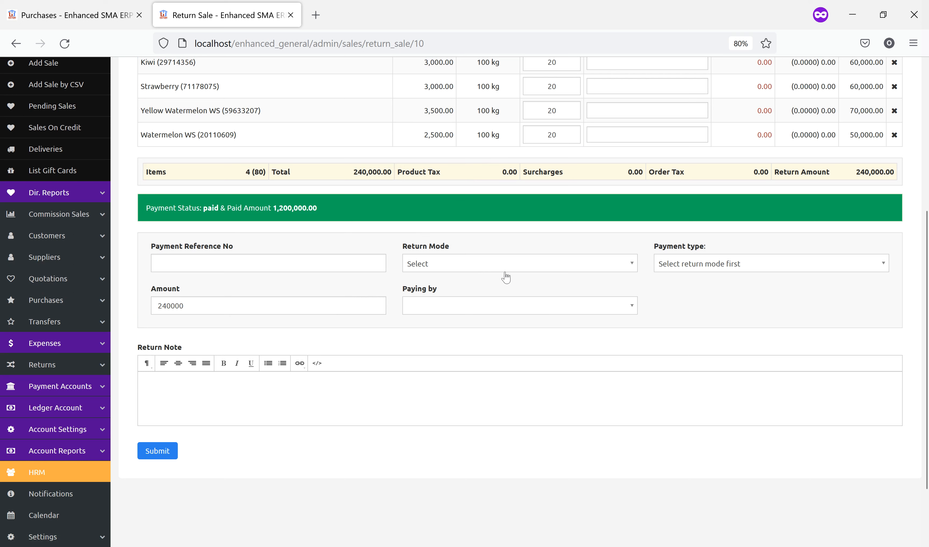
click(480, 269)
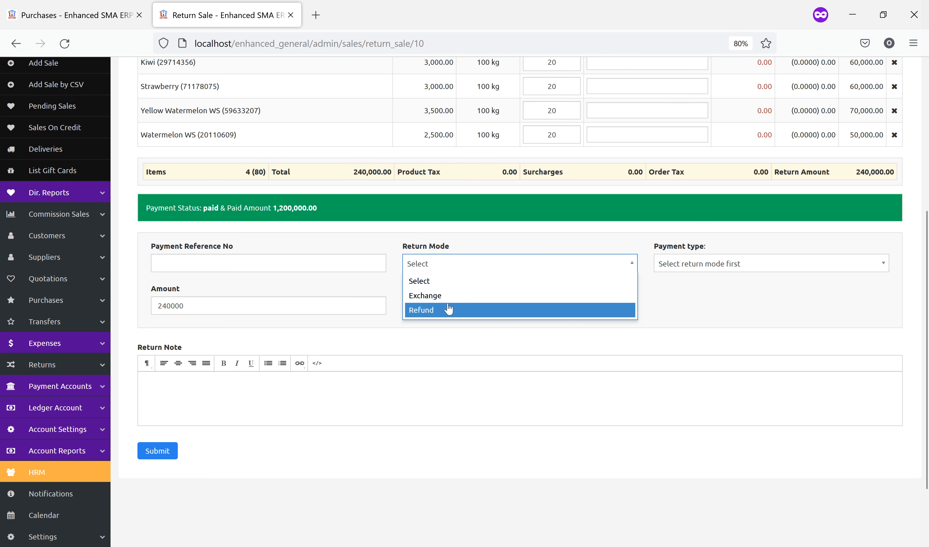
click(443, 297)
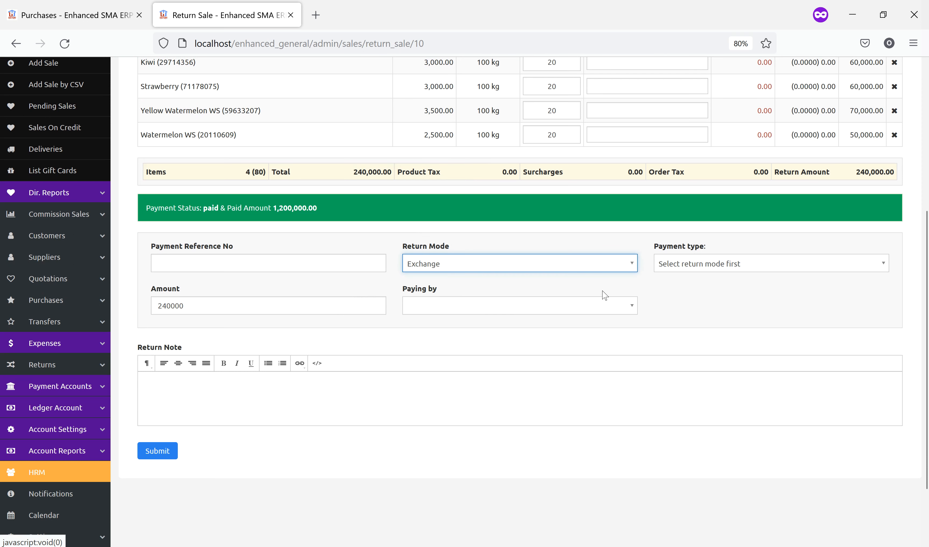
click(698, 268)
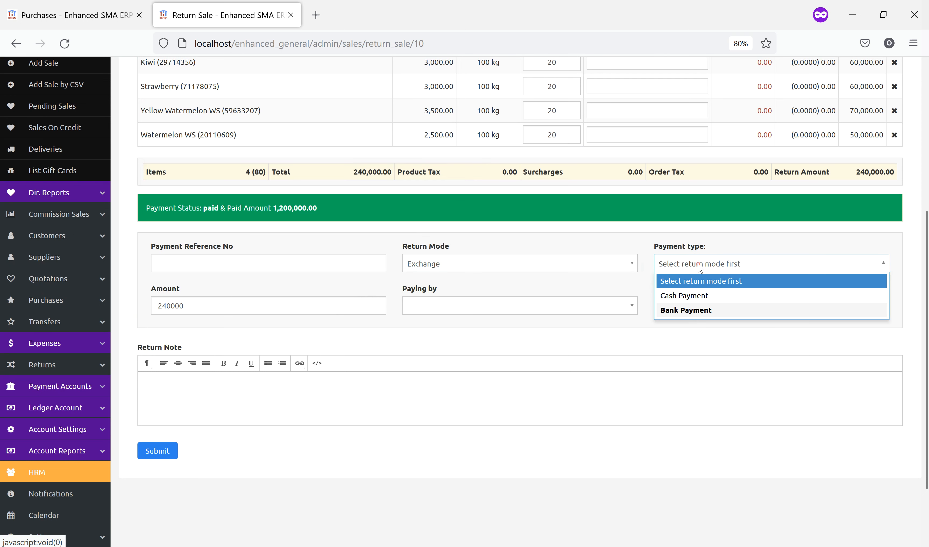
click(687, 297)
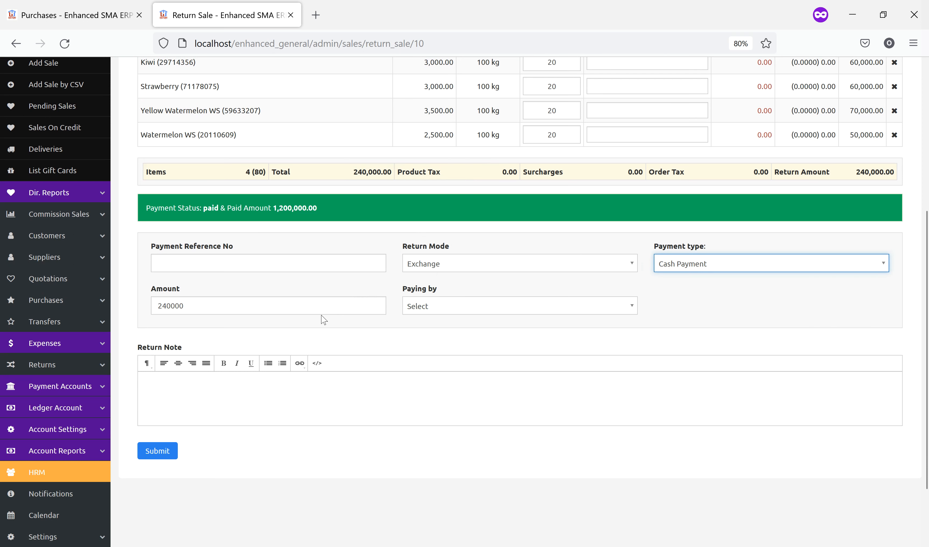
click(458, 306)
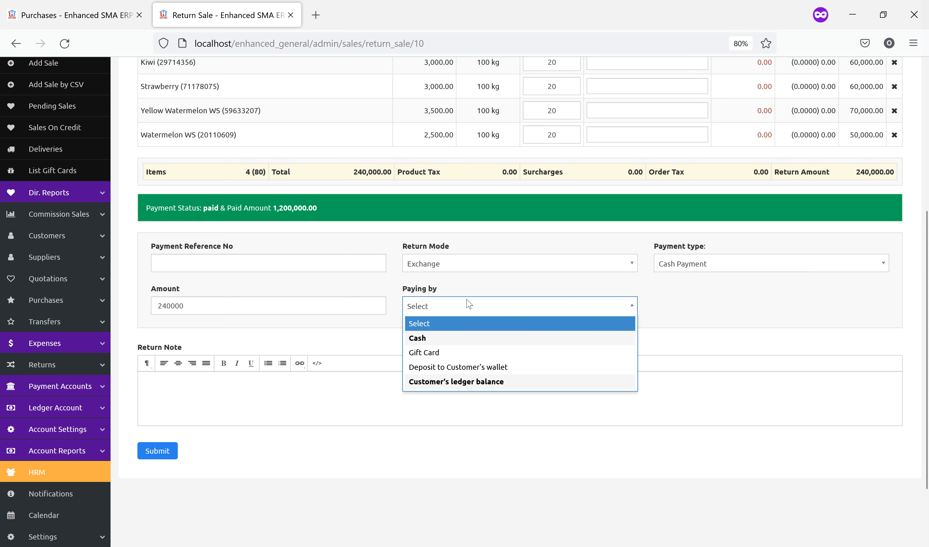
Try the Refund return mode with Bank Payment through ABC Bank Plc and look at the available Paying by options
click(486, 275)
click(485, 267)
click(435, 310)
click(684, 264)
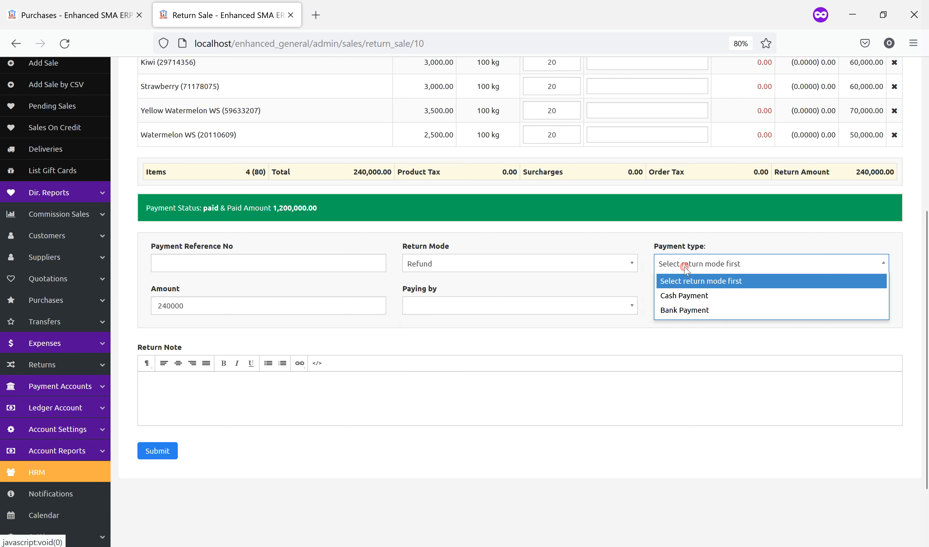
click(683, 309)
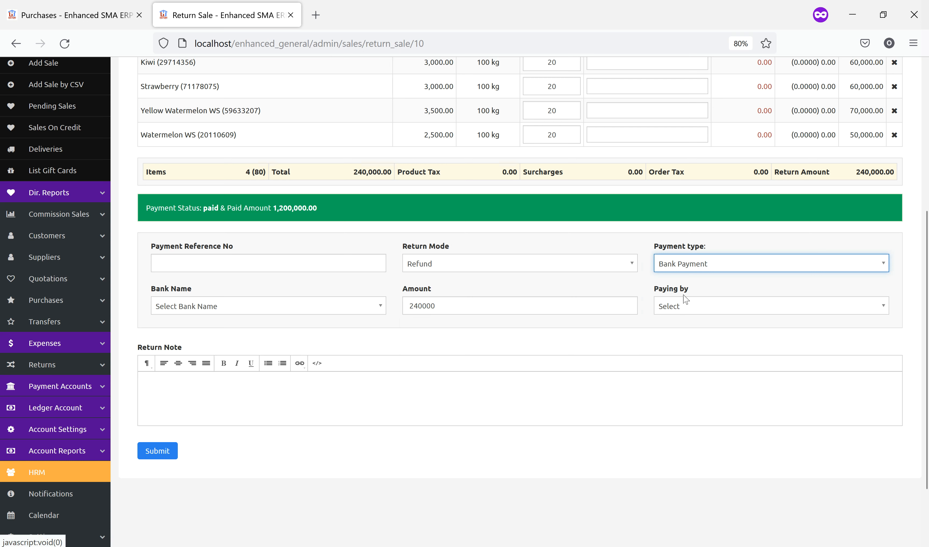
click(305, 313)
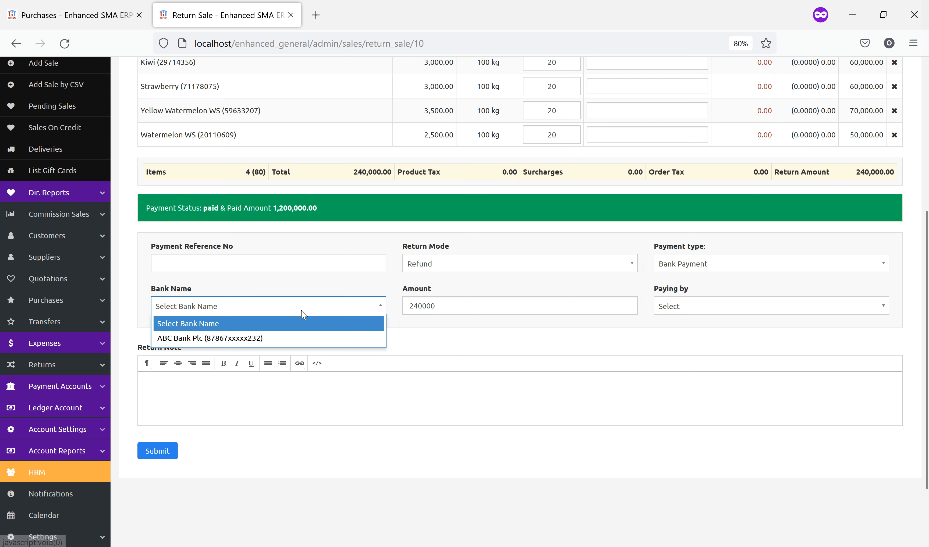
click(253, 337)
click(688, 312)
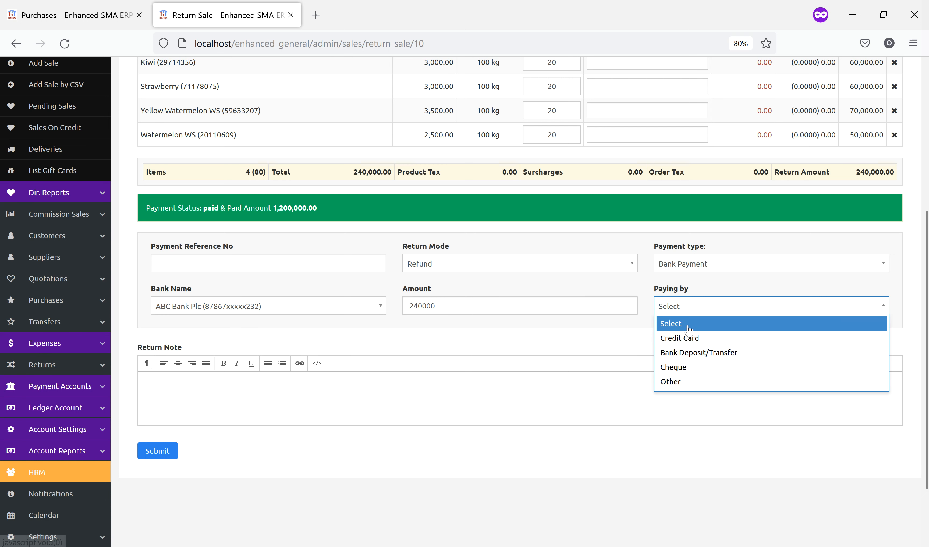
click(571, 325)
Set the return mode to Exchange with Cash Payment, paying by Deposit to Customer's wallet, and submit the return
click(518, 265)
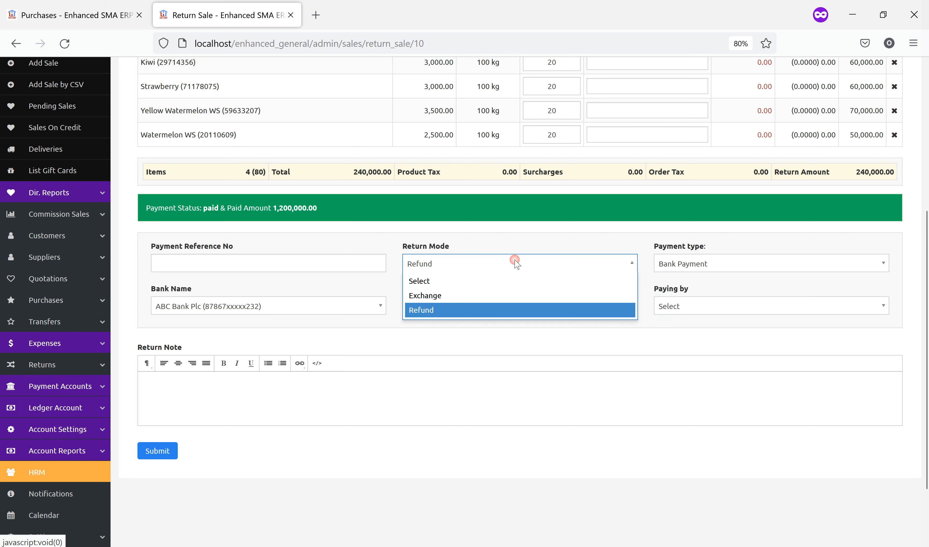
click(437, 296)
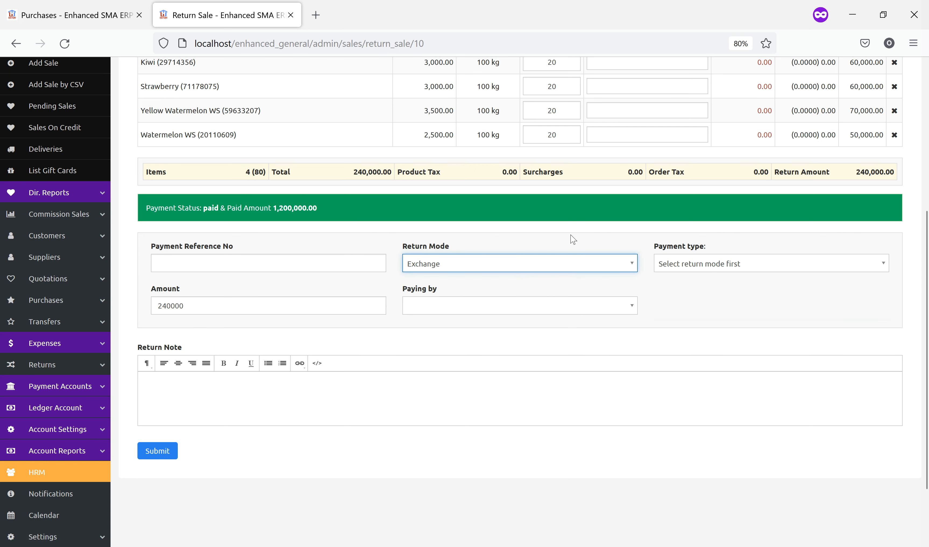
scroll(571, 130, up, 3)
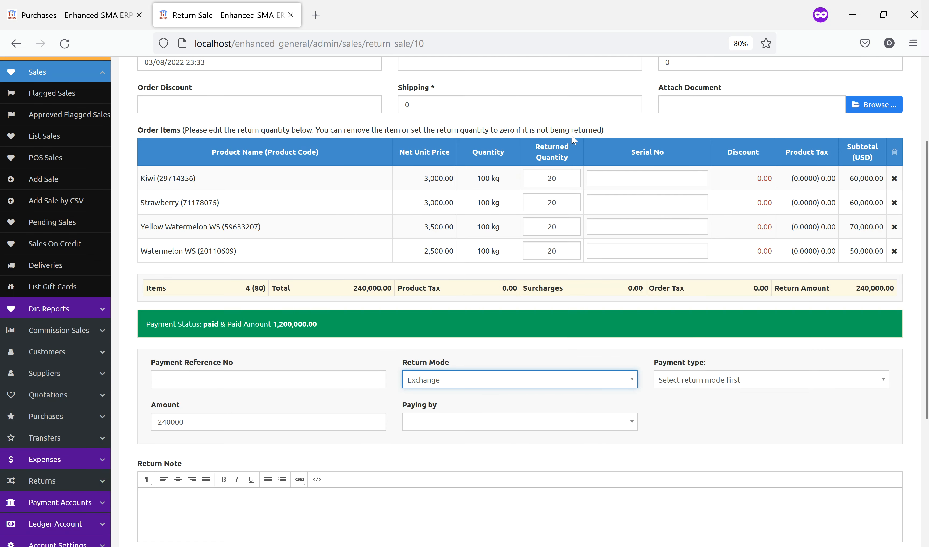
click(676, 385)
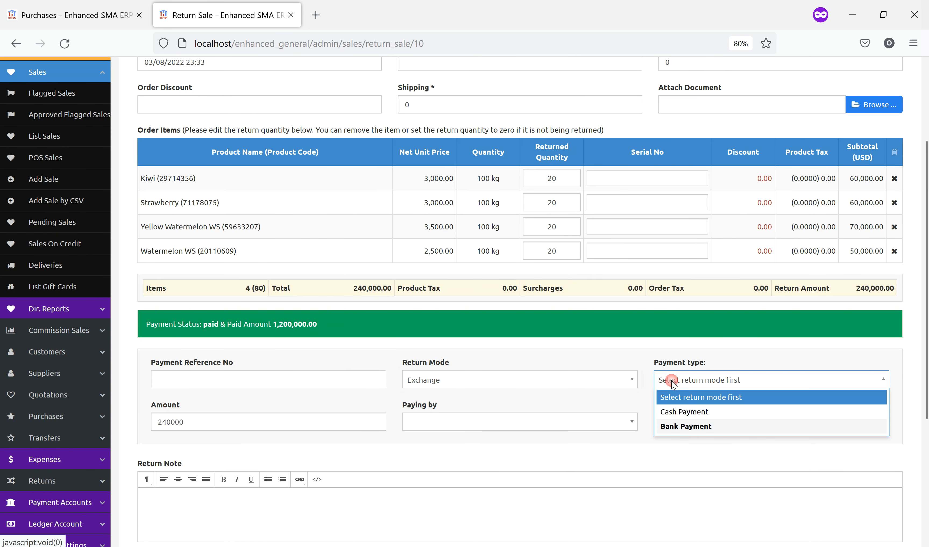
click(683, 411)
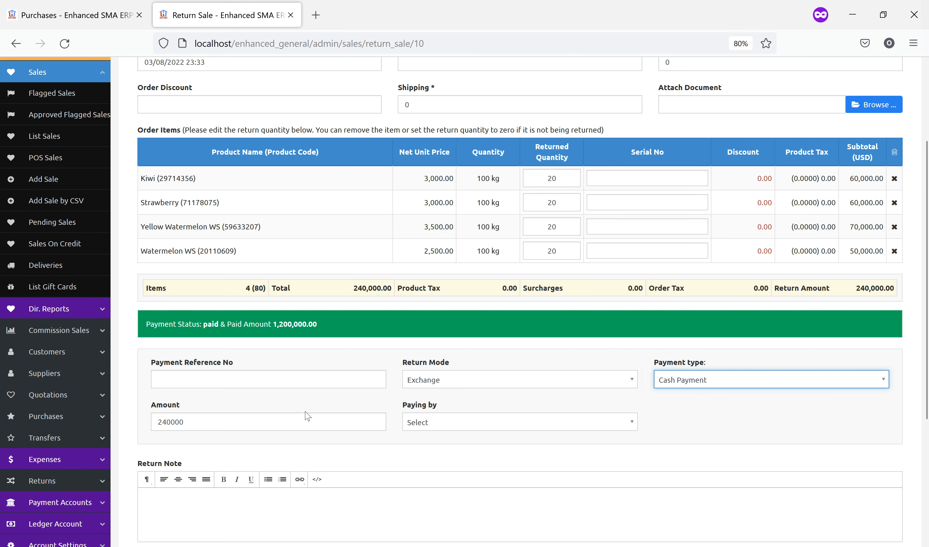
click(226, 420)
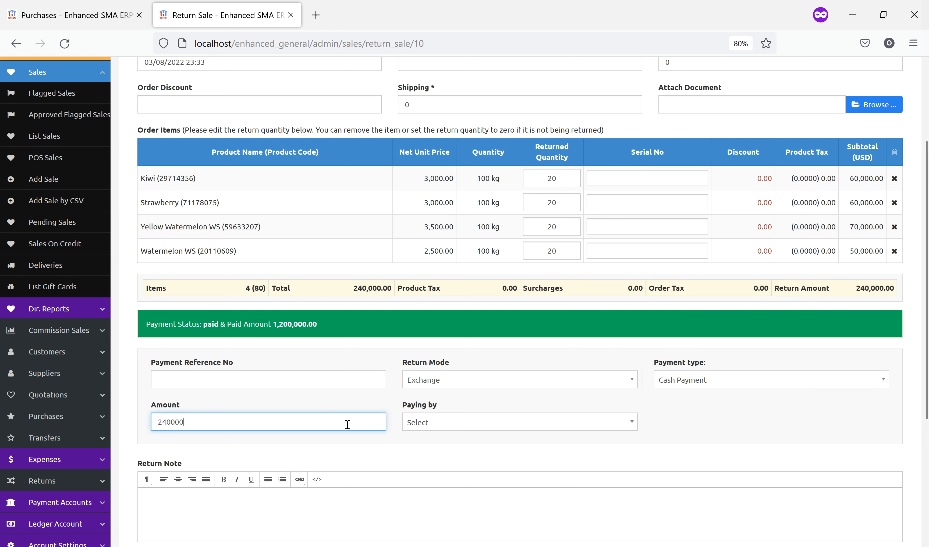
click(460, 428)
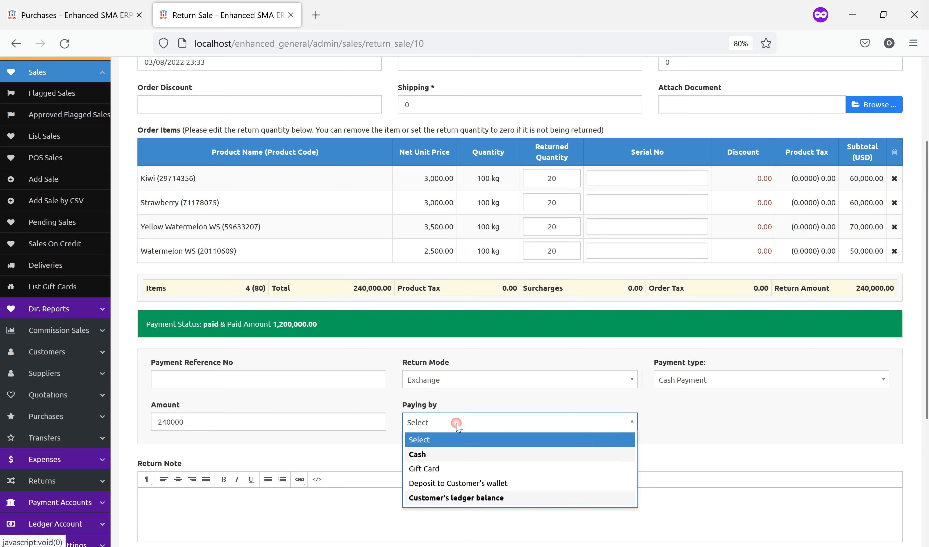
click(423, 483)
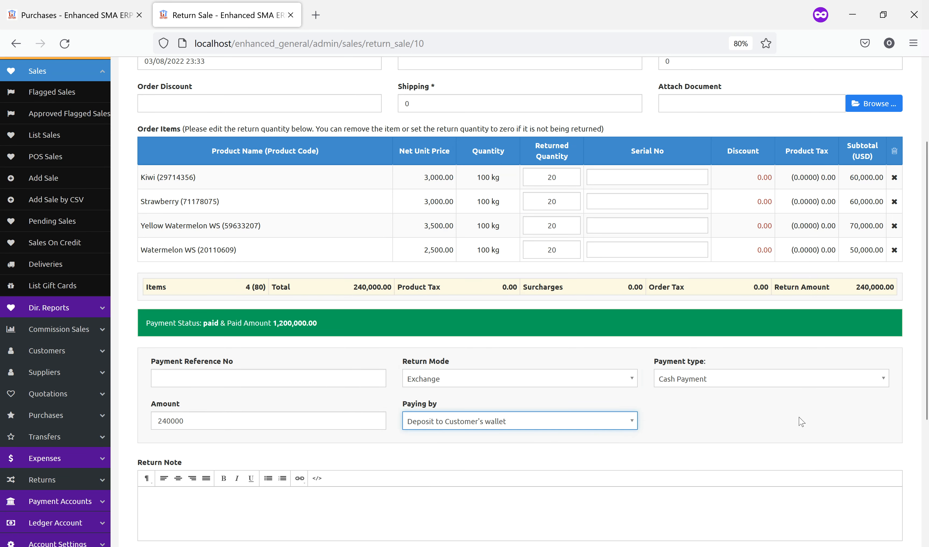
scroll(776, 421, down, 4)
click(157, 392)
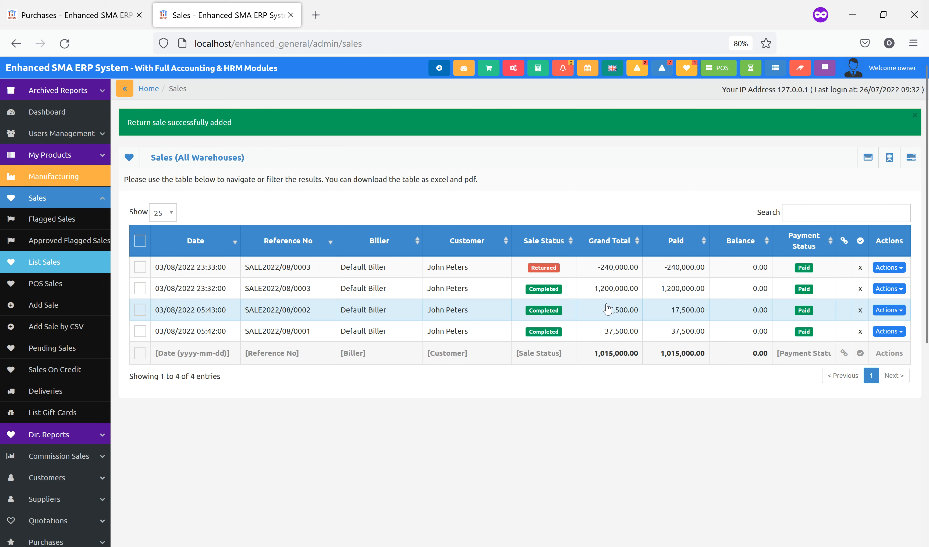
View the details of the original completed sale, including its returned items and totals, and close them
click(445, 291)
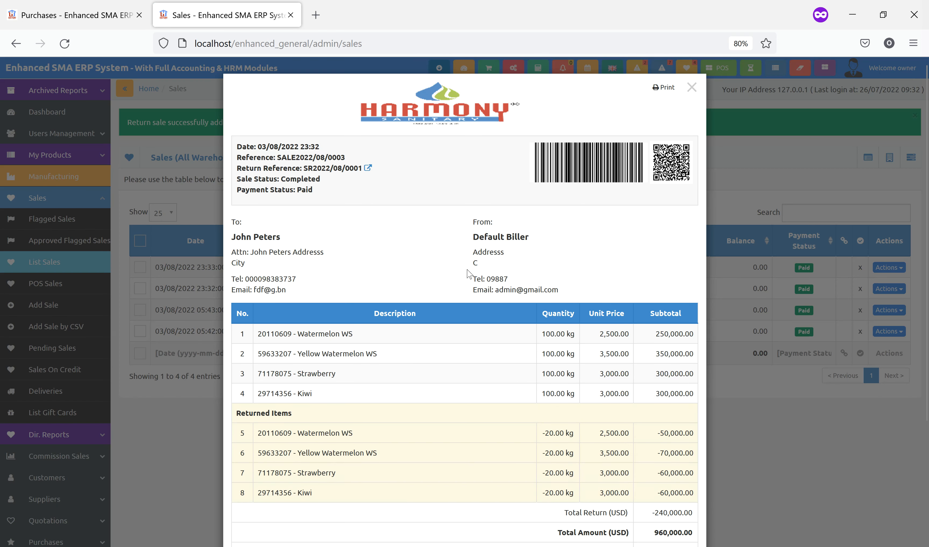
scroll(465, 276, down, 3)
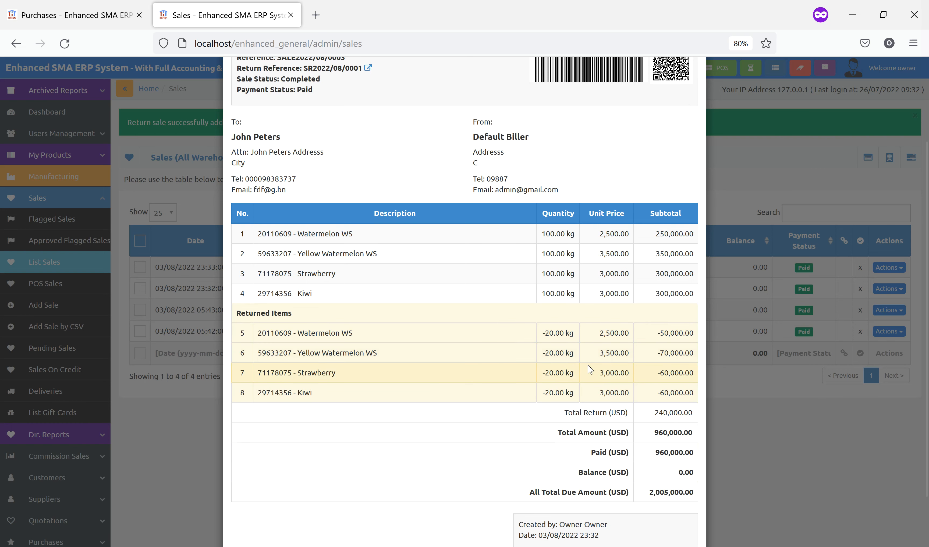
click(734, 395)
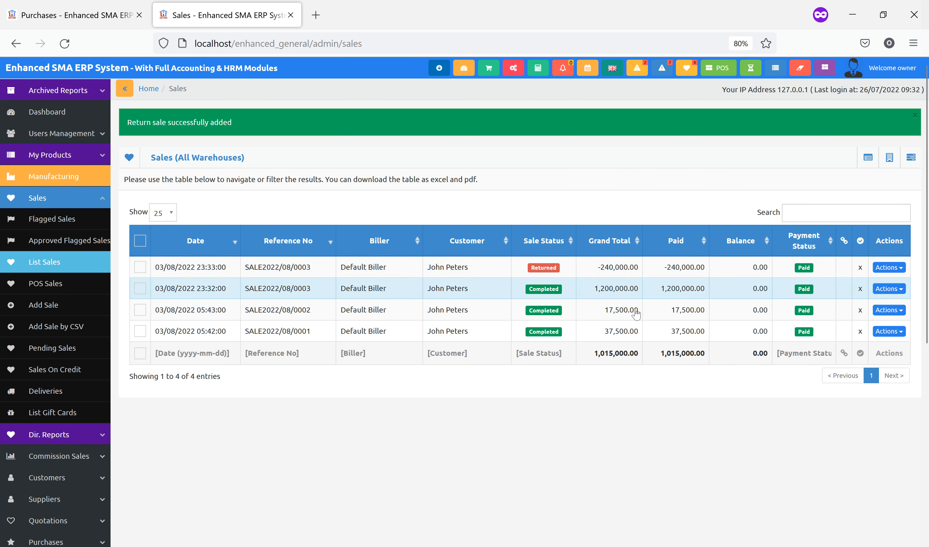
Start another return for the same completed sale and remove Strawberry and Watermelon WS from its order items
click(886, 289)
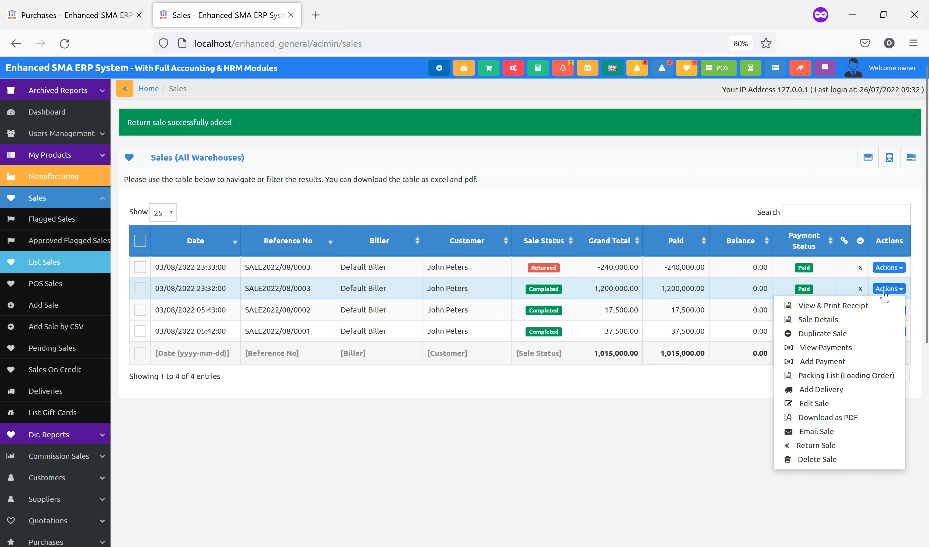
click(812, 447)
scroll(706, 353, down, 6)
scroll(694, 349, up, 3)
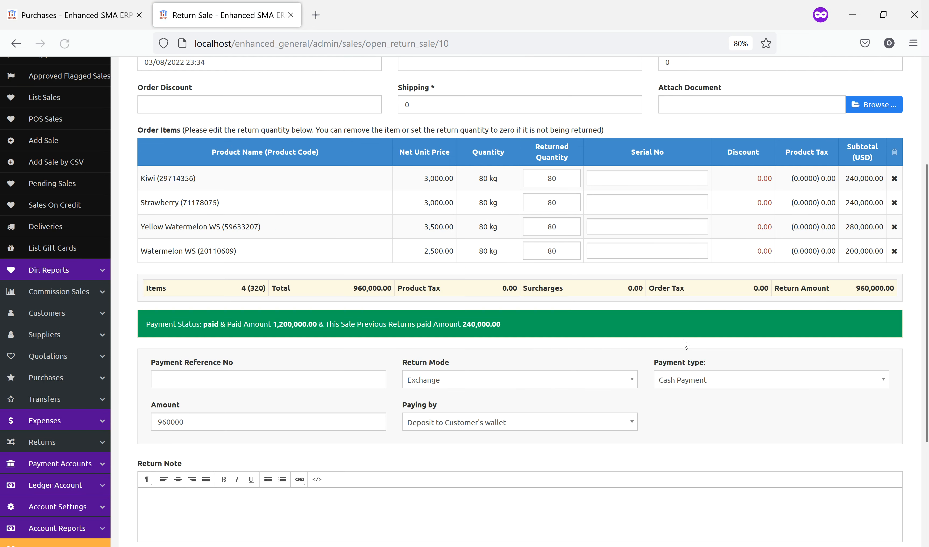
scroll(550, 253, up, 2)
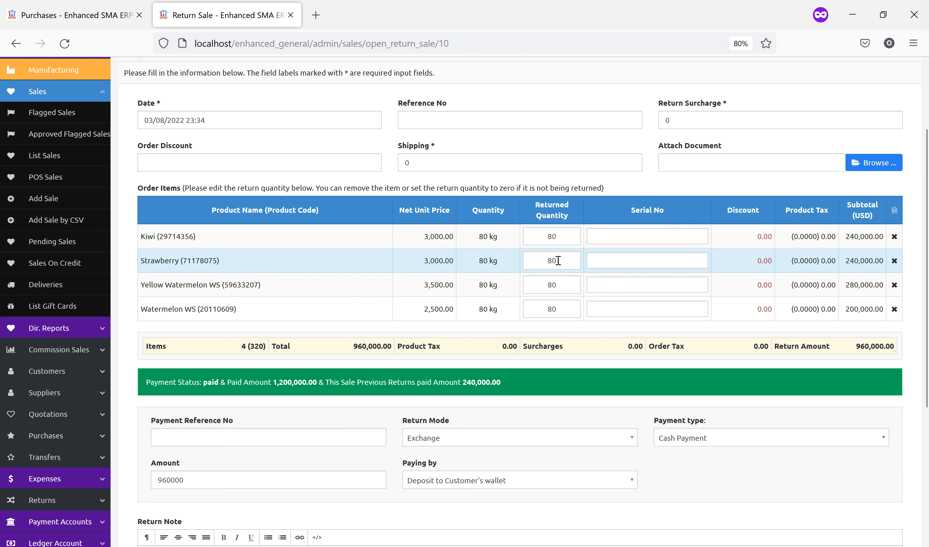
click(552, 237)
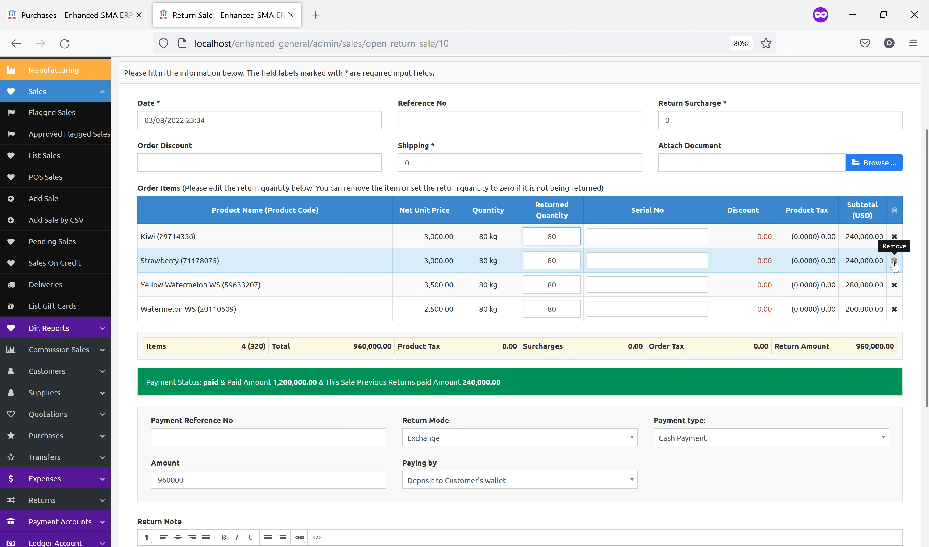
click(894, 261)
click(895, 285)
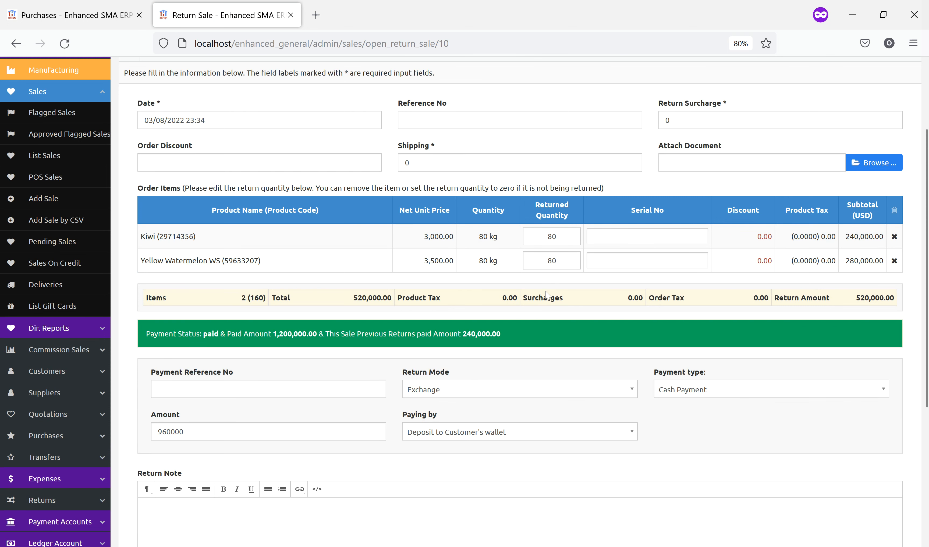
Set the second return's mode to Refund with Cash Payment, paying by Cash
click(504, 396)
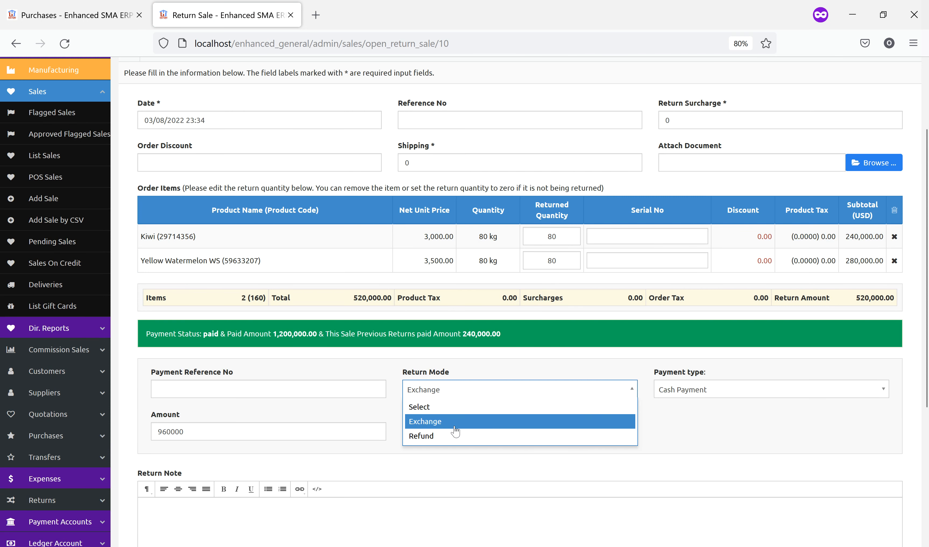
click(458, 435)
click(695, 393)
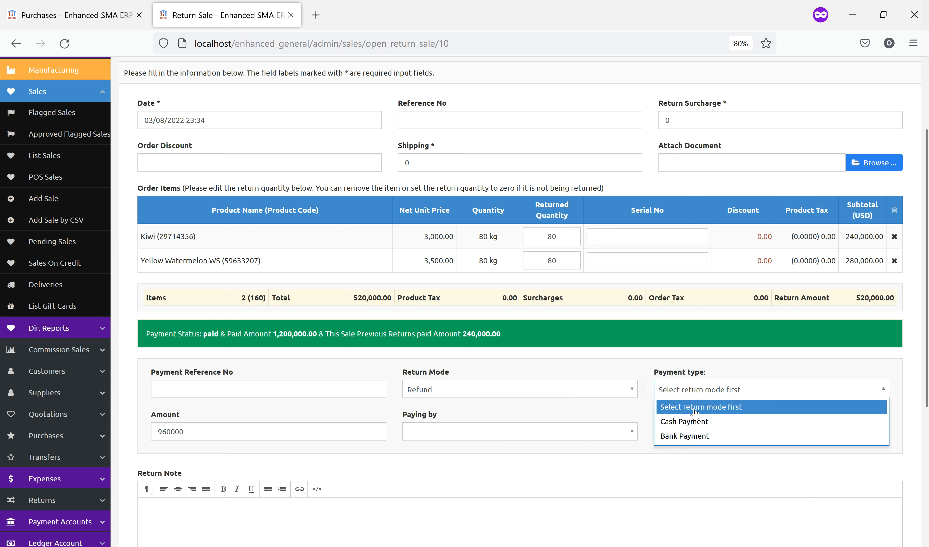
click(683, 428)
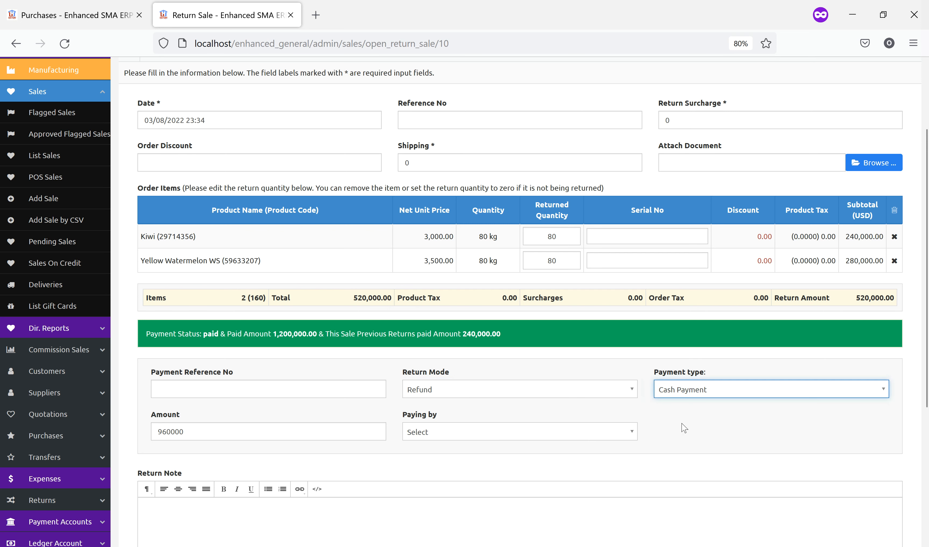
click(459, 433)
click(431, 469)
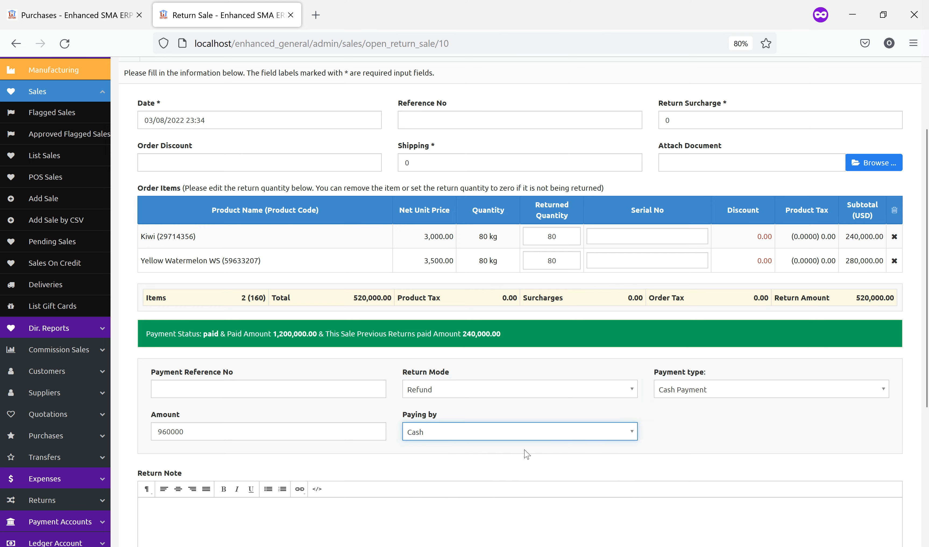
Submit the cash refund return and check the returned Yellow Watermelon WS and Kiwi lines in the original sale's details
scroll(449, 476, down, 5)
click(167, 359)
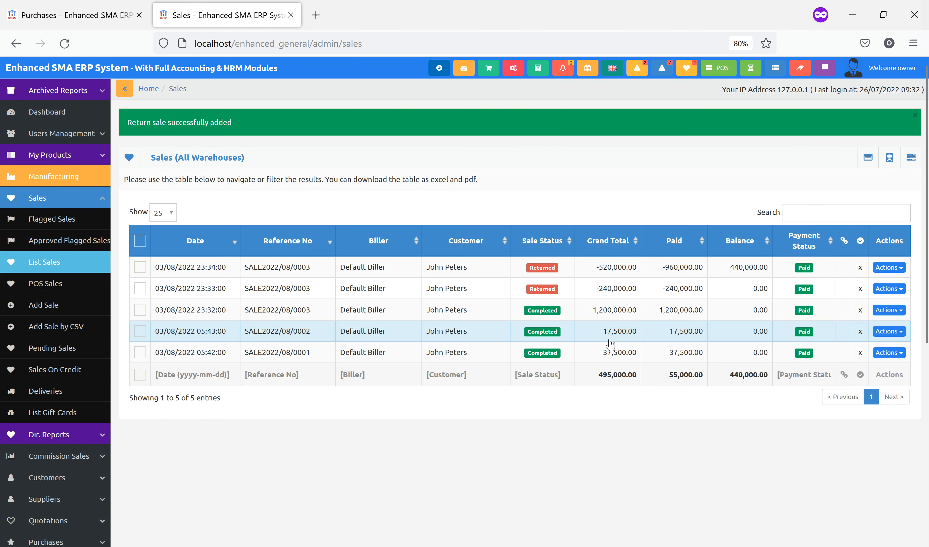
click(455, 310)
scroll(458, 312, down, 5)
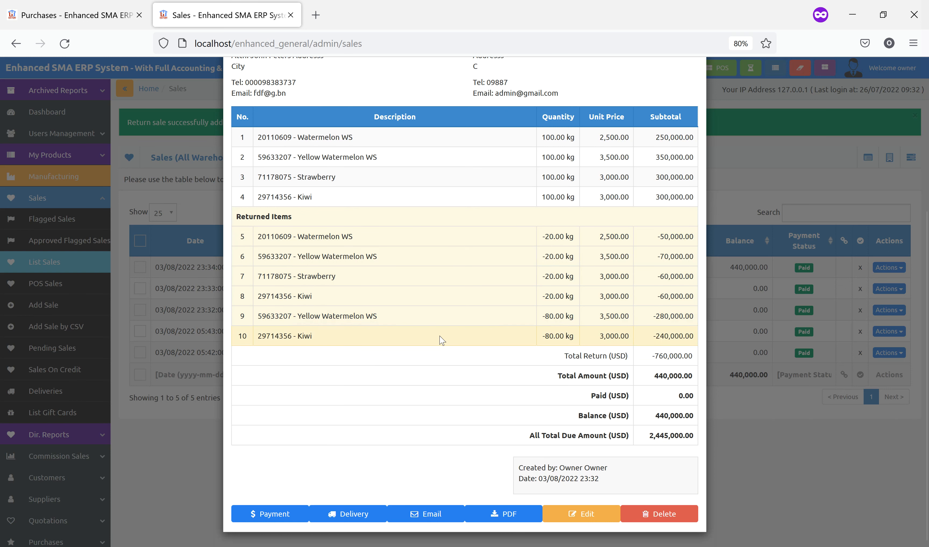
drag(258, 318, 401, 329)
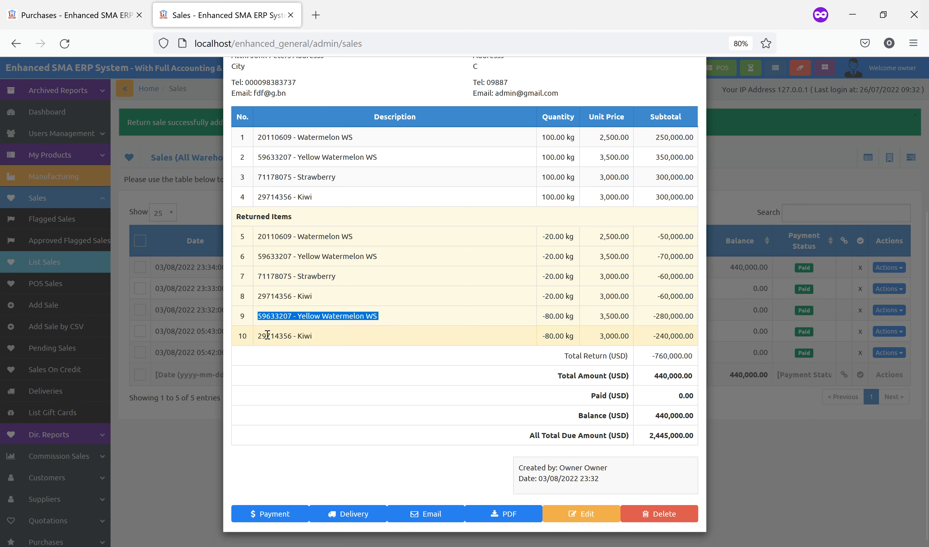
drag(256, 338, 367, 338)
click(779, 480)
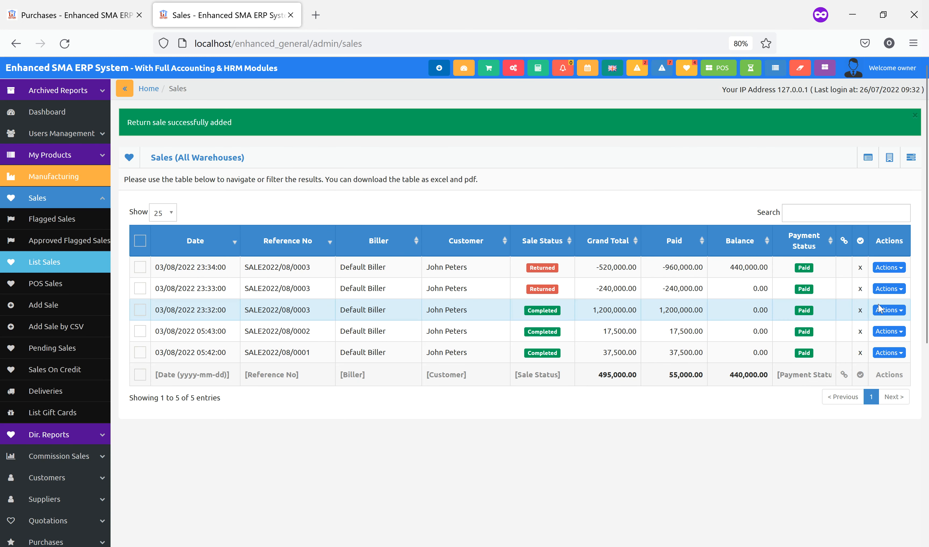
Start a third return for the original completed sale with Bank Payment through ABC Bank Plc, paying by Bank Deposit/Transfer
click(882, 311)
click(807, 466)
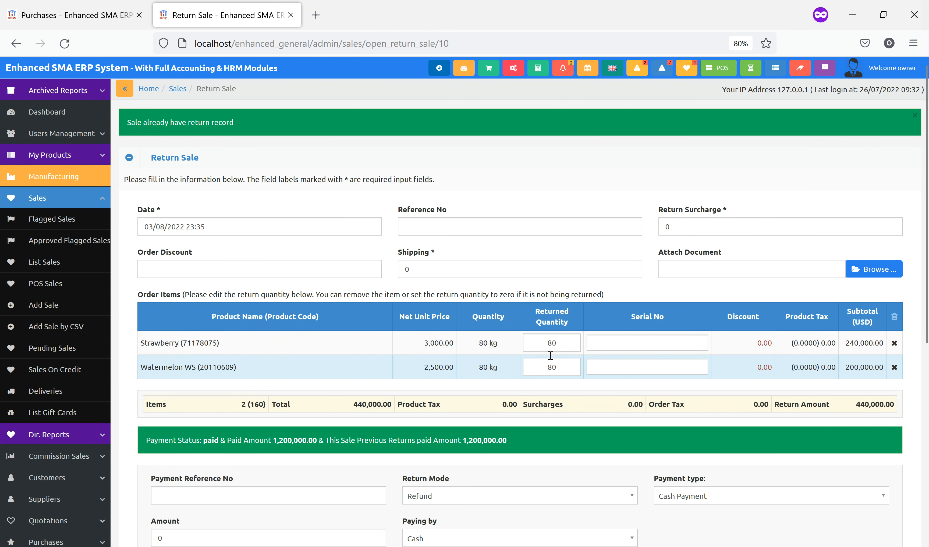
scroll(550, 355, down, 5)
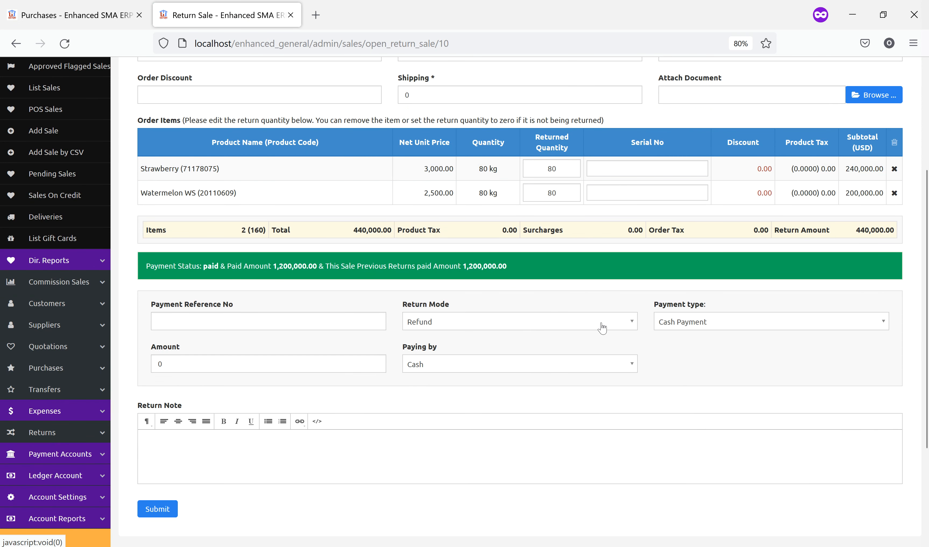
click(522, 369)
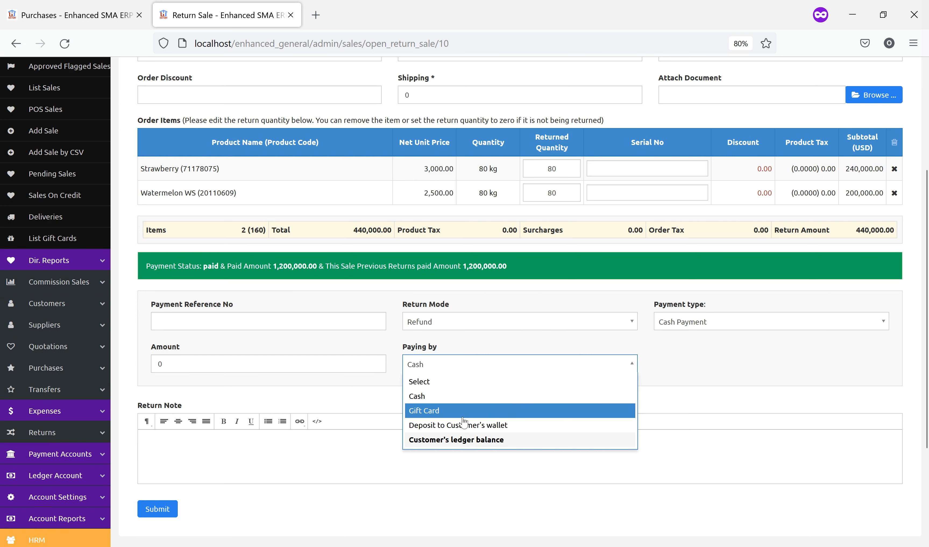
click(705, 322)
click(683, 367)
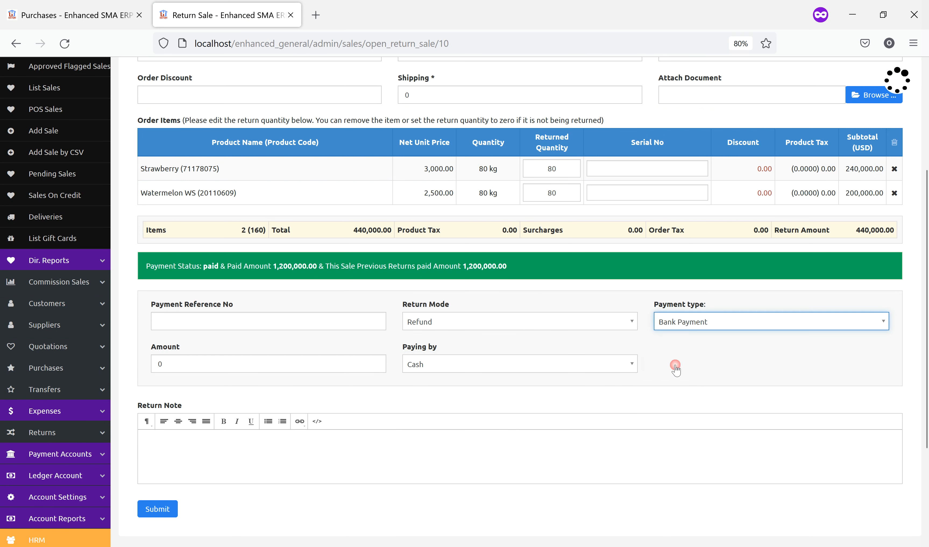
click(315, 372)
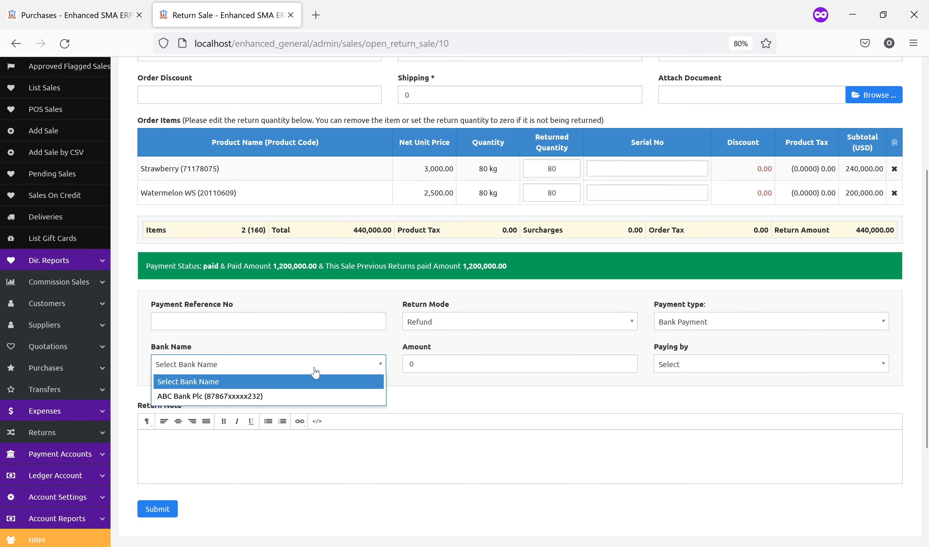
click(263, 396)
click(677, 365)
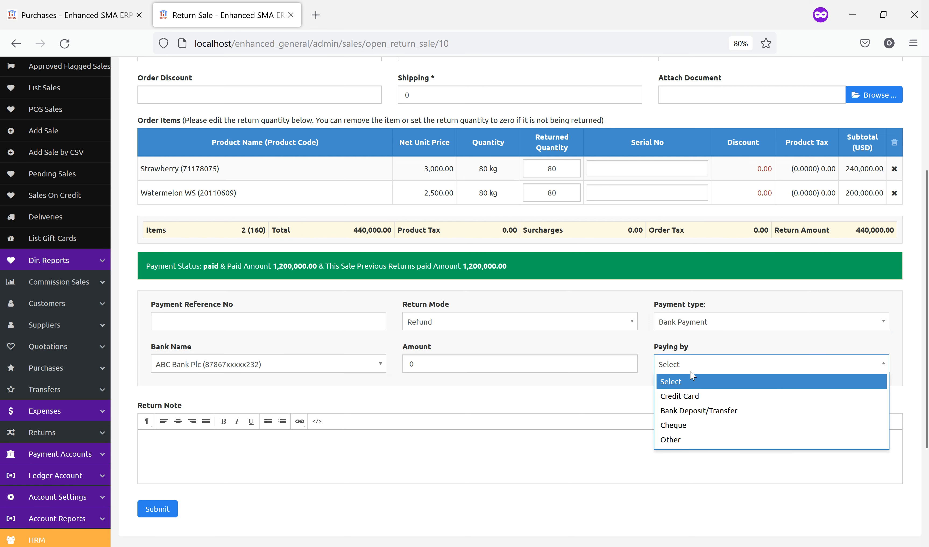
click(700, 410)
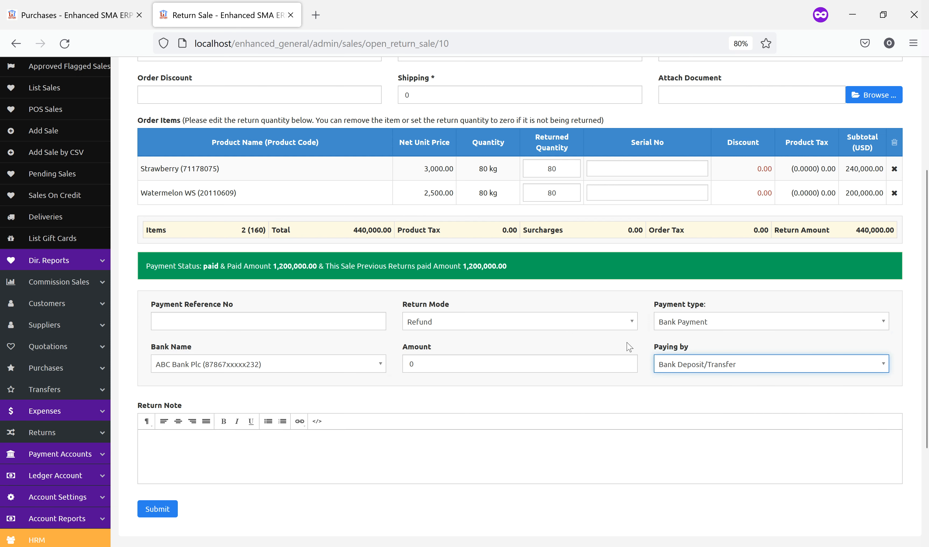
Try a returned quantity of 20 for Watermelon WS and set it back to 80
double_click(552, 193)
text(20)
click(572, 230)
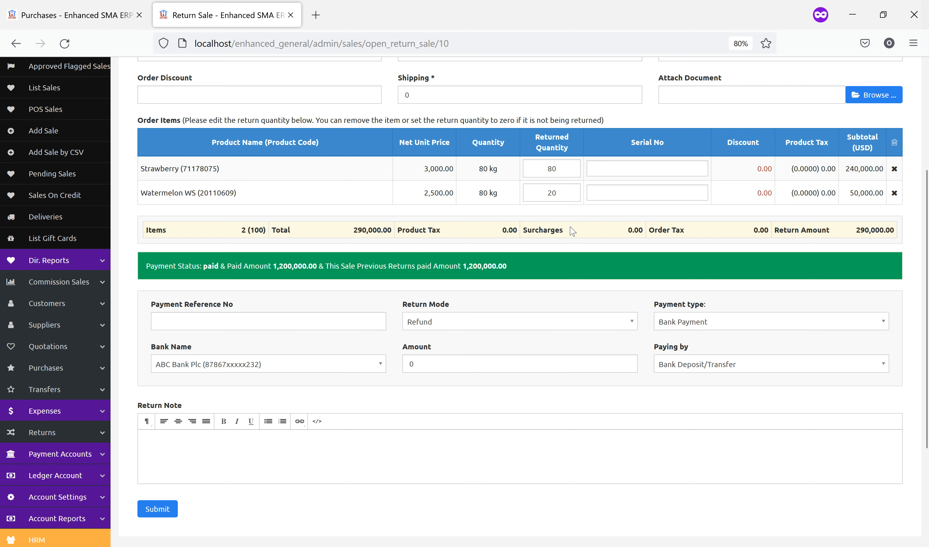
double_click(558, 194)
text(8)
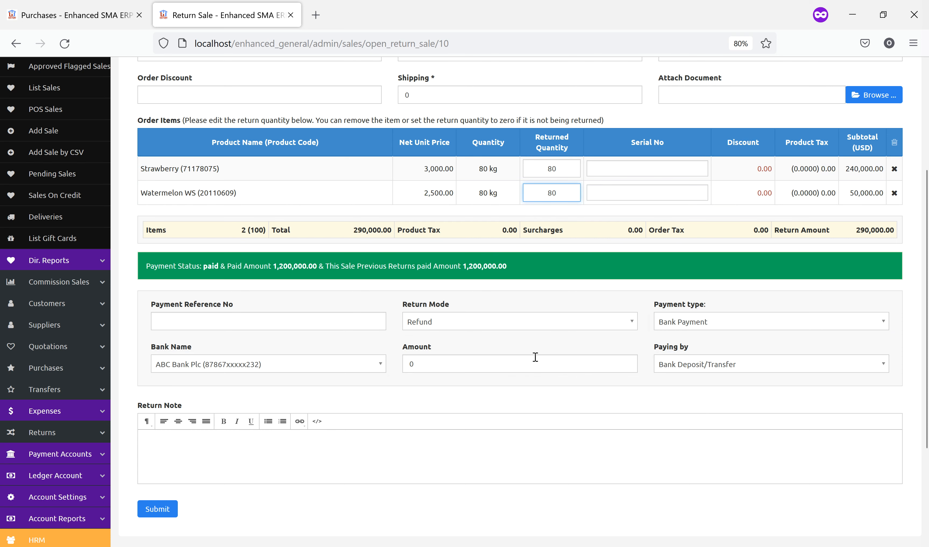
Submit the third return and review all returned items and totals in the original sale's details
click(152, 514)
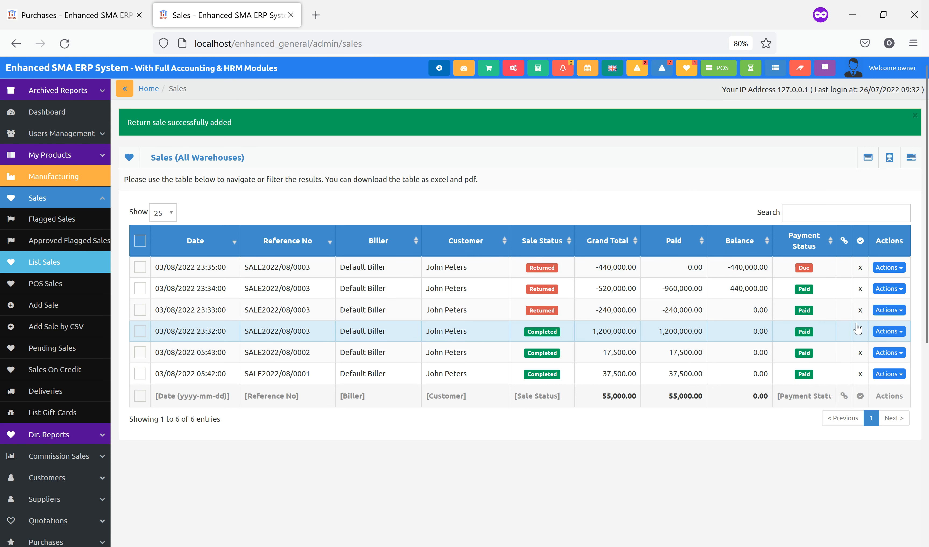
click(432, 328)
scroll(450, 315, down, 5)
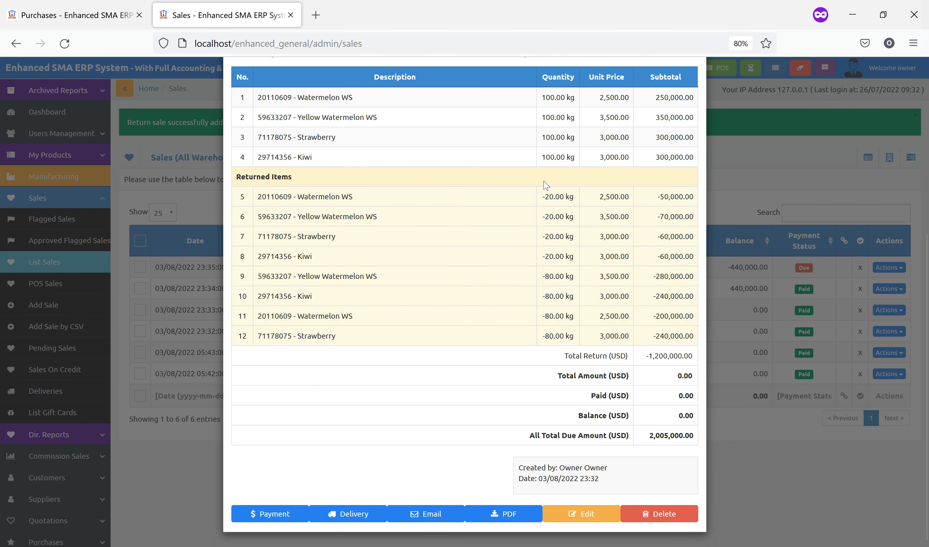
click(754, 432)
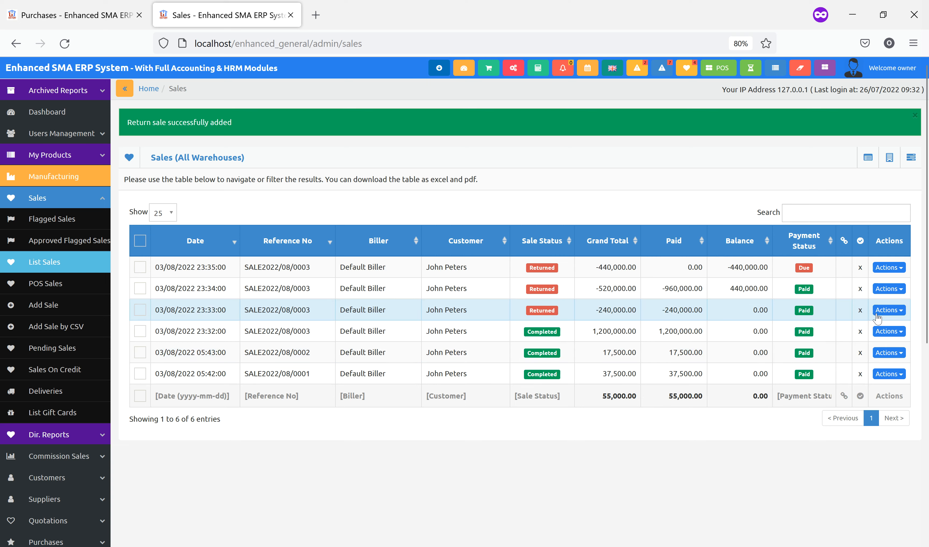
Try to start one more return for the original completed sale and dismiss the error alert
click(887, 332)
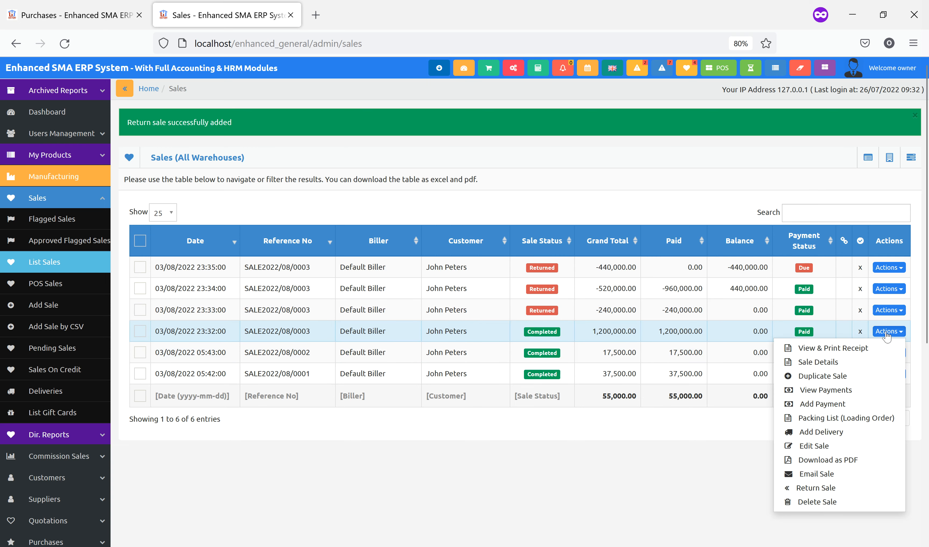
click(815, 488)
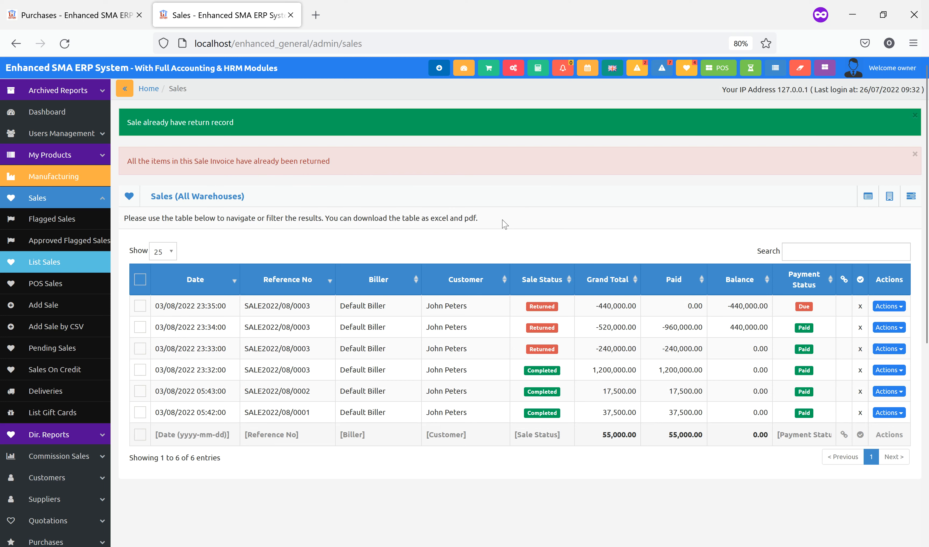
click(914, 155)
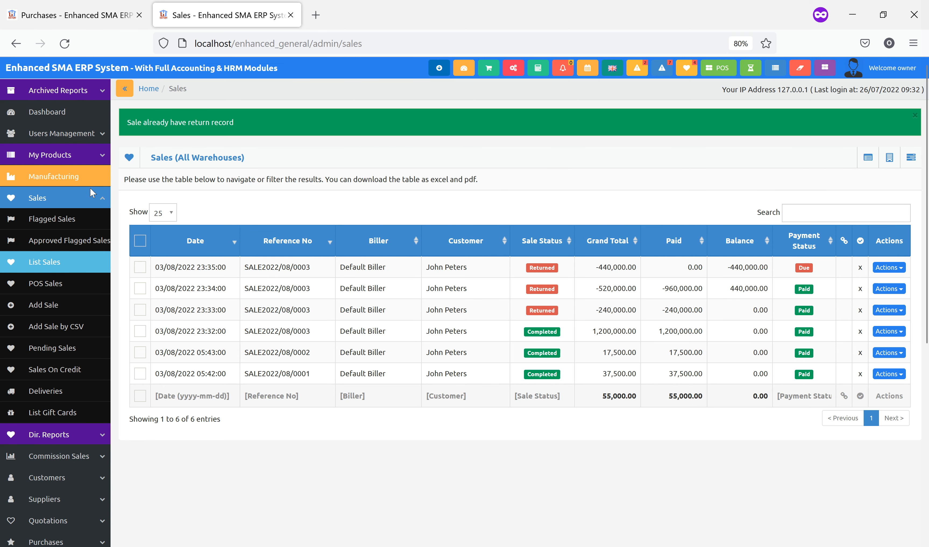
Open the product Kardex Report and browse the recent stock movements
click(72, 155)
click(71, 203)
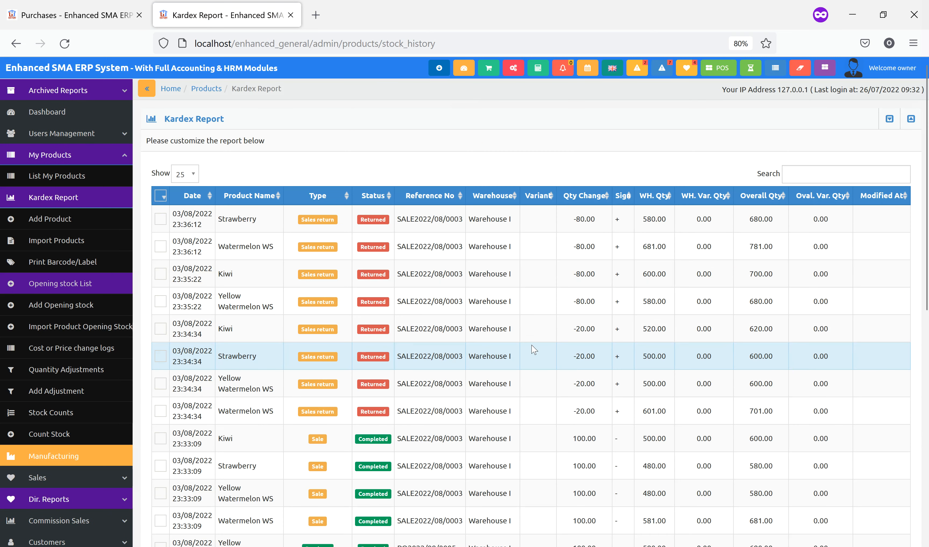
scroll(546, 347, down, 10)
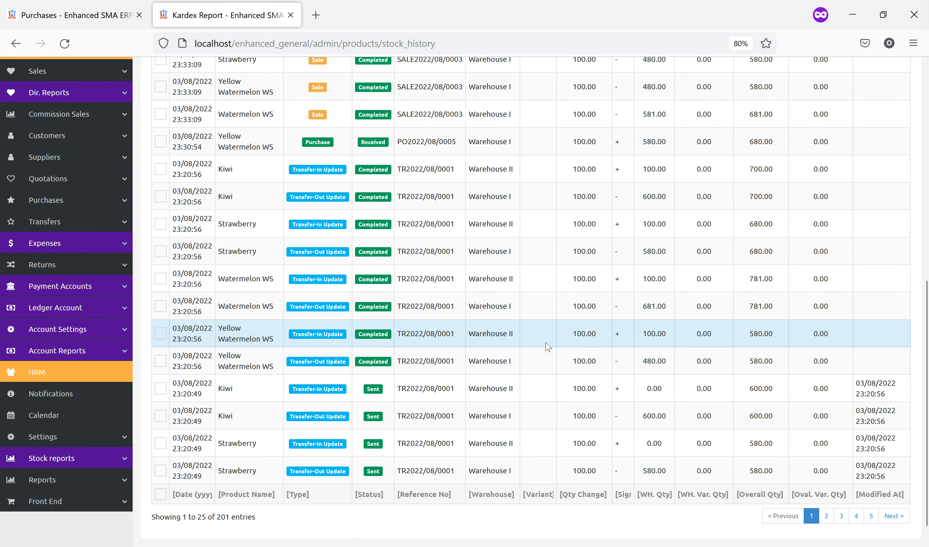
scroll(546, 345, up, 9)
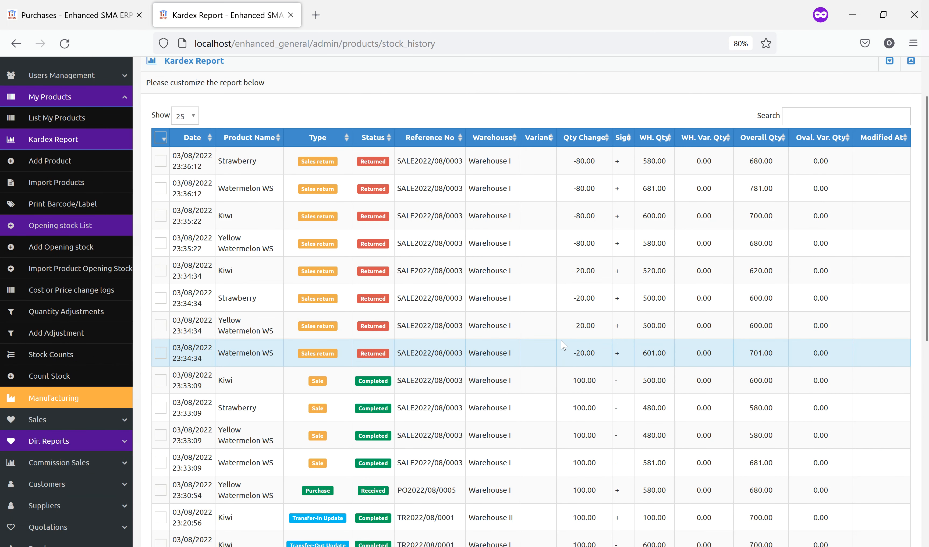
Filter the Kardex Report to the product Kiwi (29714356) without choosing a warehouse
scroll(788, 188, up, 2)
click(885, 124)
click(203, 189)
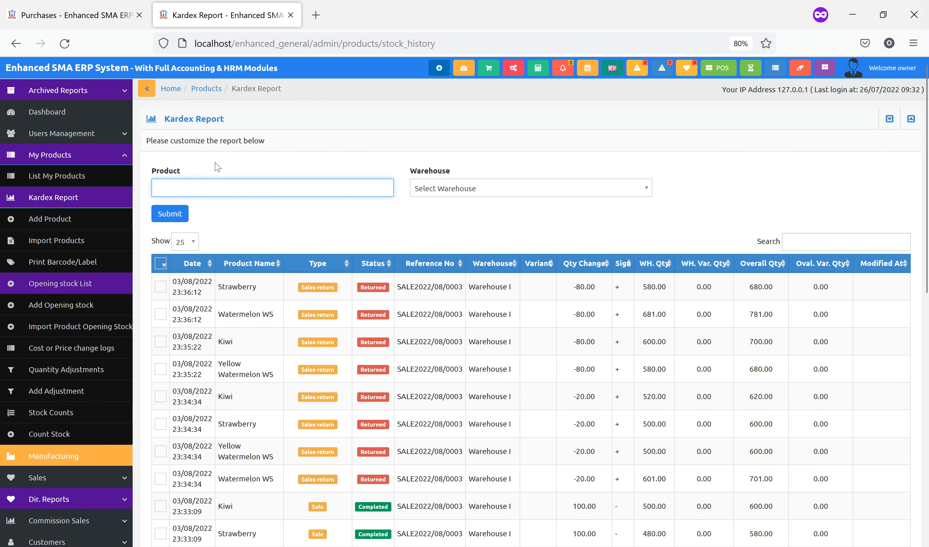
click(185, 213)
Examine the quantity changes and warehouse balances of Kiwi's opening stock, two POS sales, and pending and sent transfer-out entries
scroll(557, 299, down, 5)
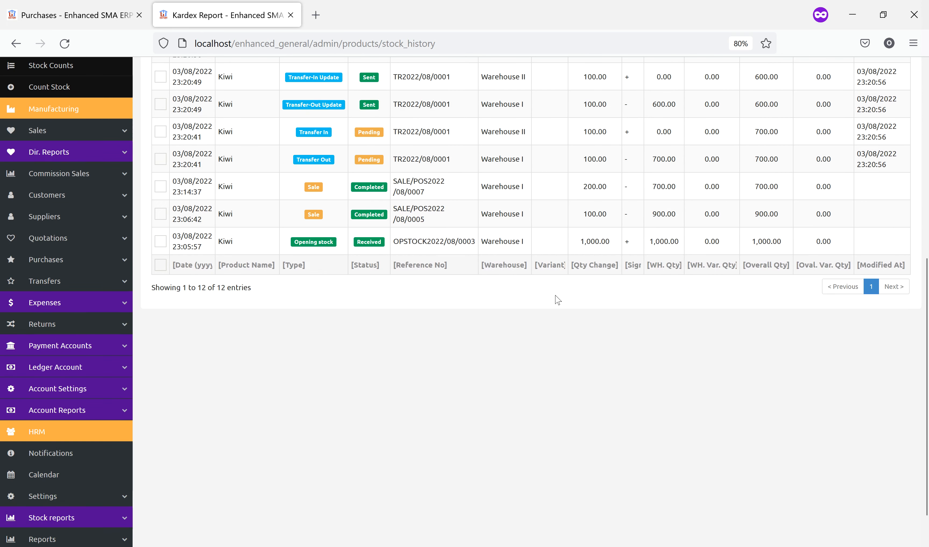
scroll(557, 299, up, 3)
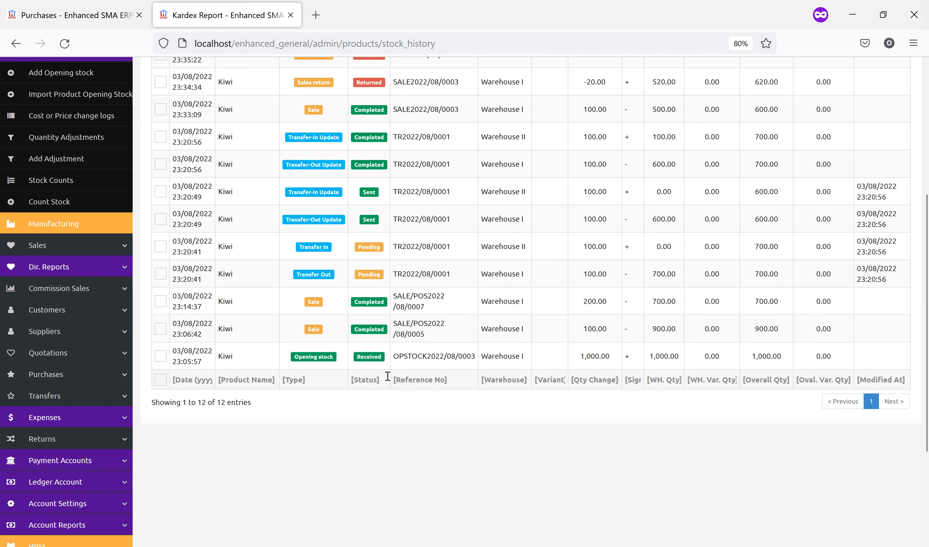
click(161, 356)
double_click(585, 356)
drag(650, 355, 783, 356)
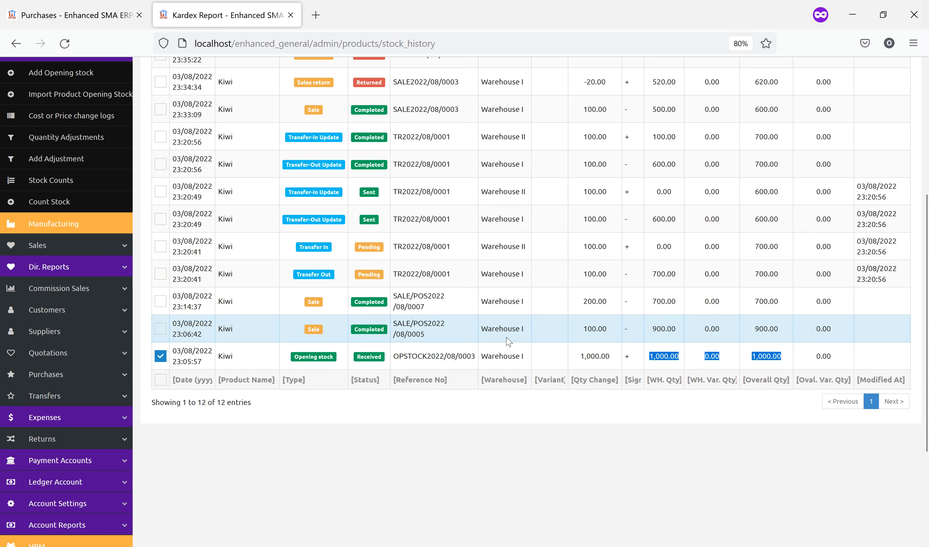
drag(582, 330, 661, 329)
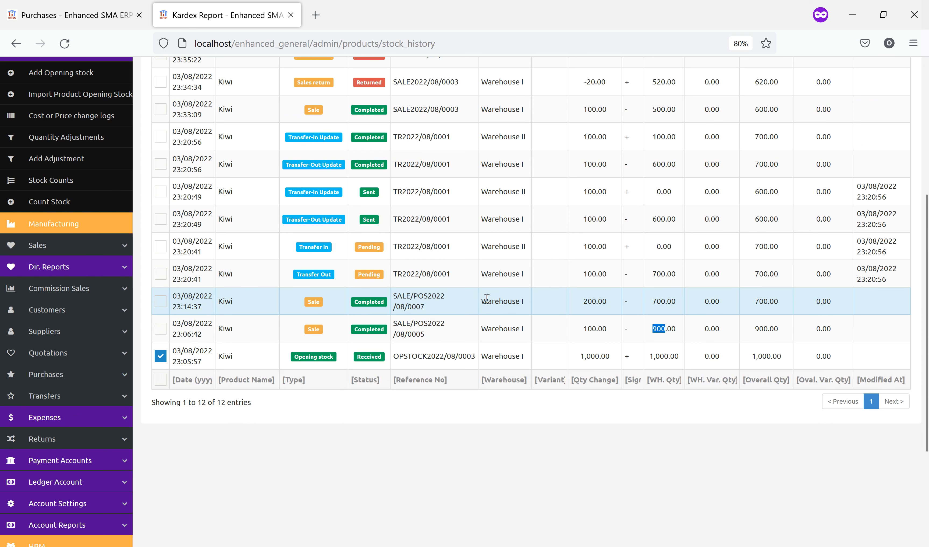
drag(587, 301, 670, 302)
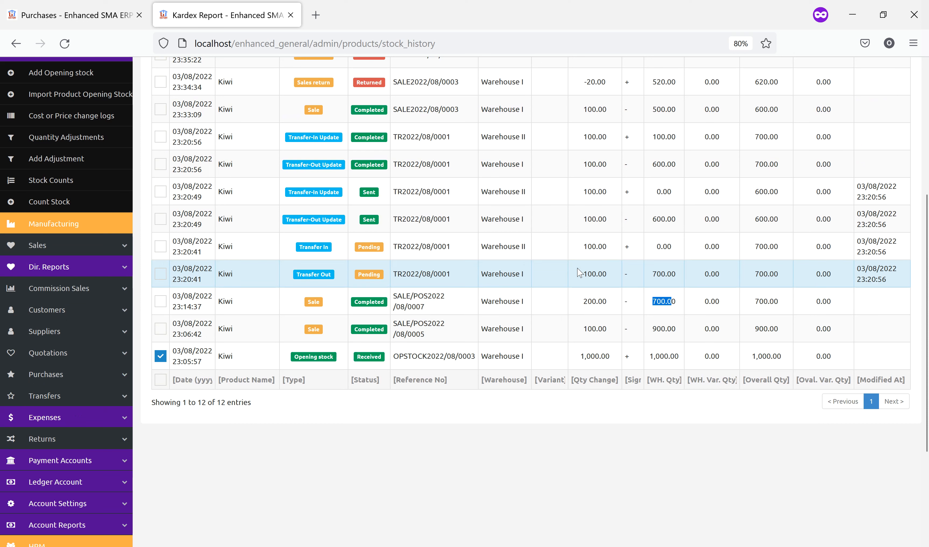
drag(586, 276, 615, 281)
drag(652, 274, 677, 275)
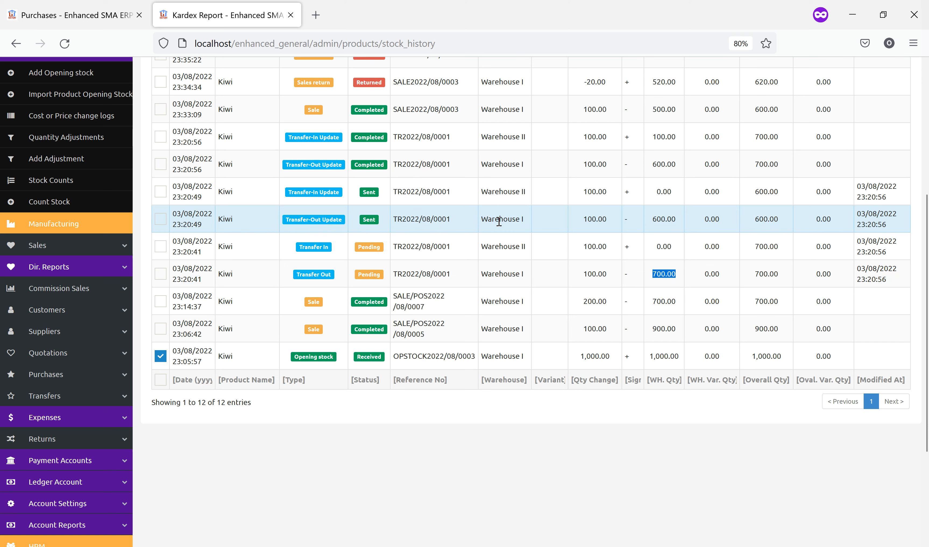
double_click(585, 219)
drag(652, 219, 678, 220)
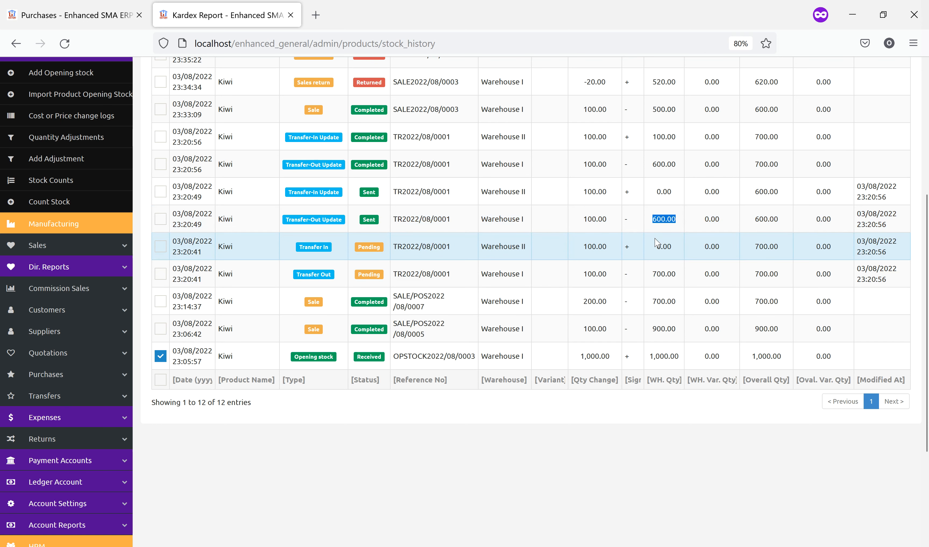
Examine the quantity changes and warehouse balances of Kiwi's sent and completed transfer-in and transfer-out updates
scroll(657, 242, up, 3)
double_click(597, 308)
drag(598, 307, 620, 307)
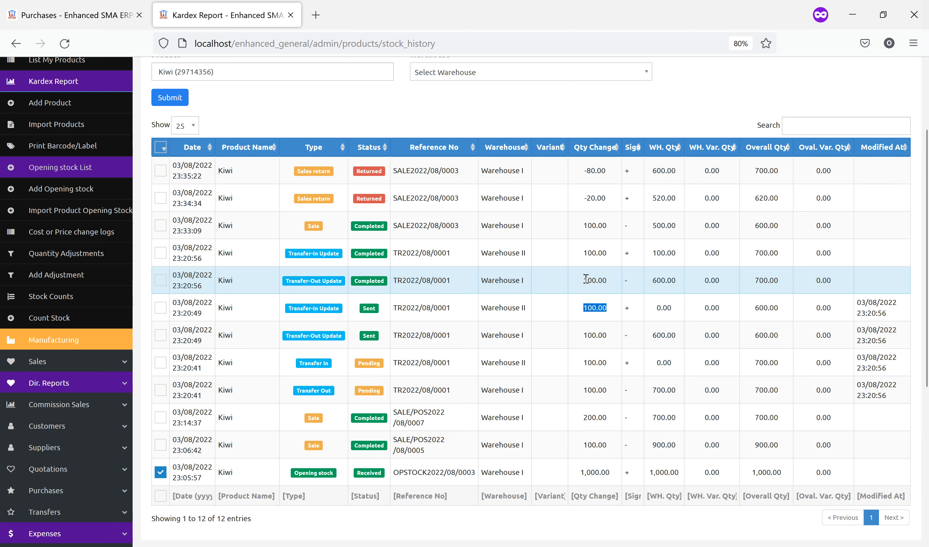
drag(585, 279, 598, 278)
drag(648, 285, 657, 283)
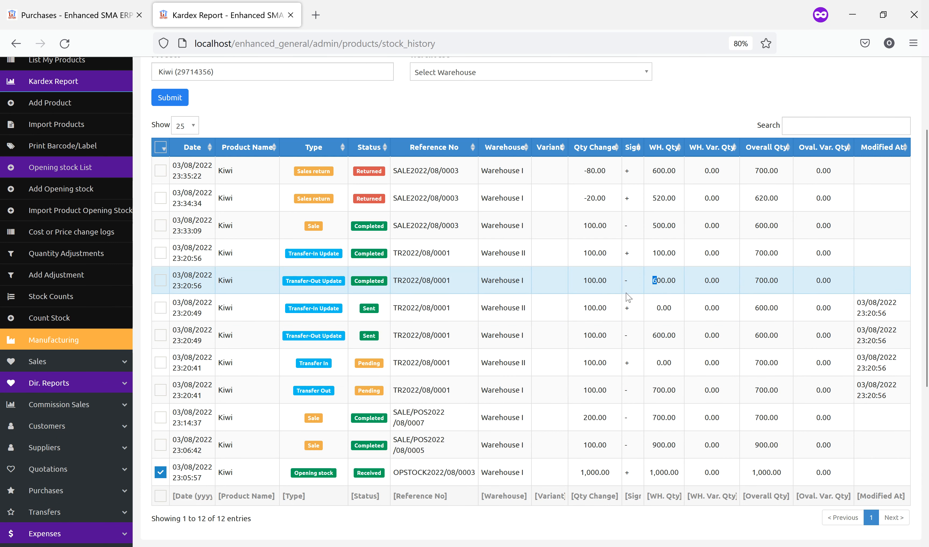
drag(580, 255, 610, 257)
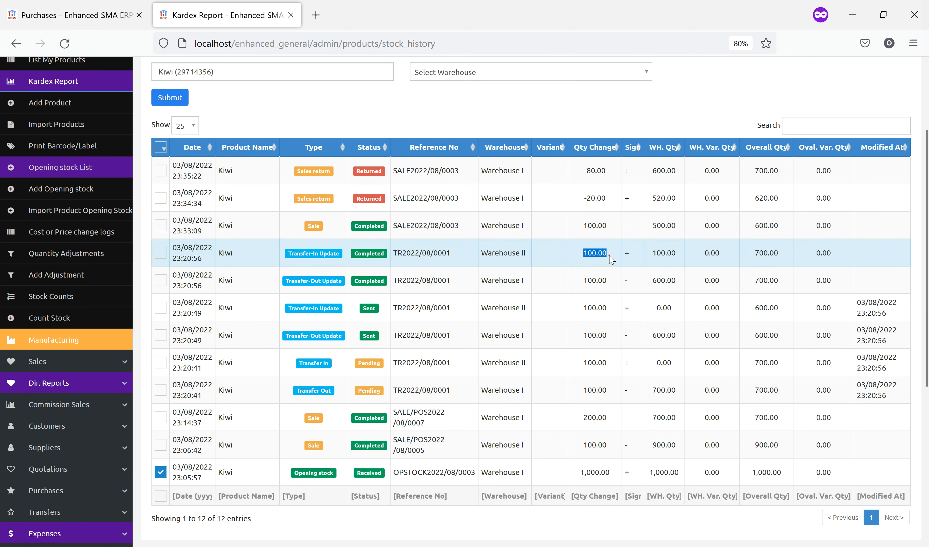
drag(654, 255, 672, 254)
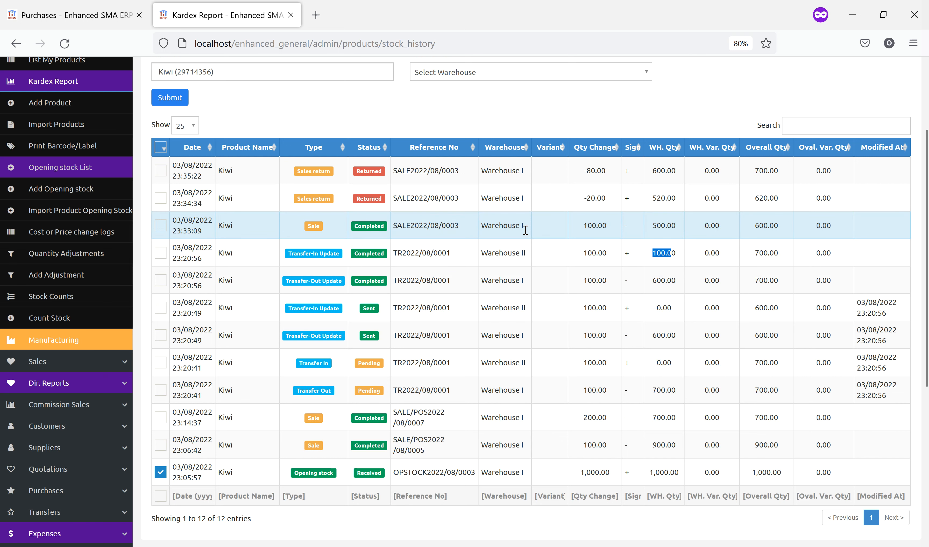
Examine the quantity changes and warehouse balances of Kiwi's sale SALE2022/08/0003 and its two sales returns
drag(651, 224, 667, 225)
drag(582, 198, 613, 202)
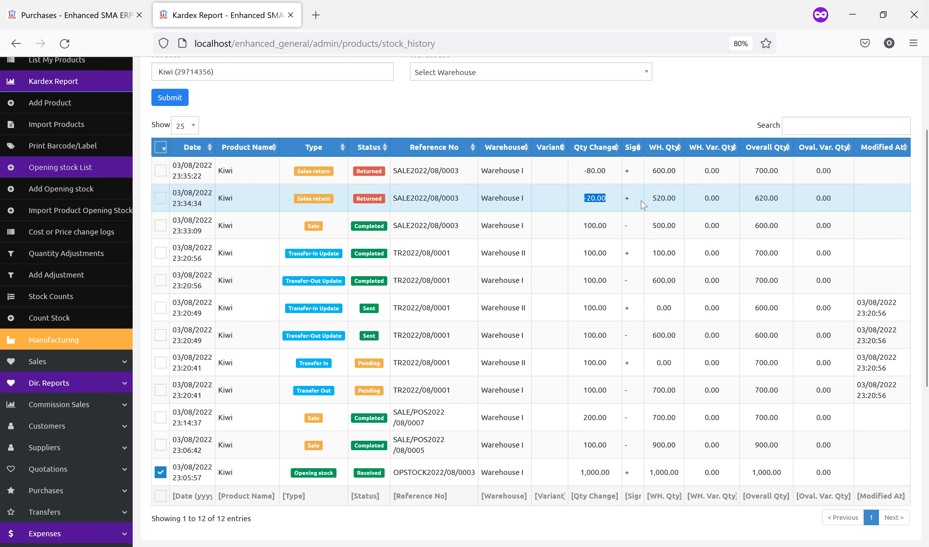
drag(653, 197, 659, 197)
drag(584, 170, 606, 180)
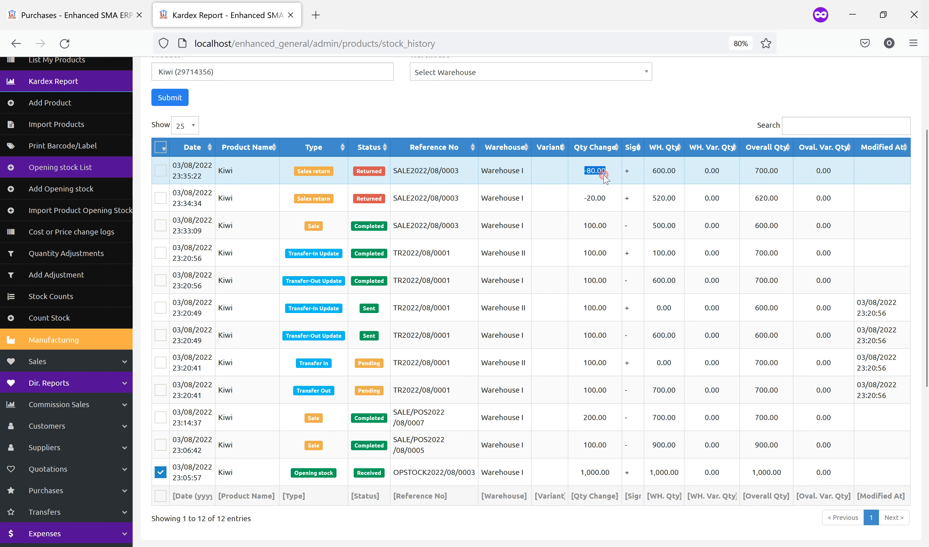
drag(652, 170, 667, 171)
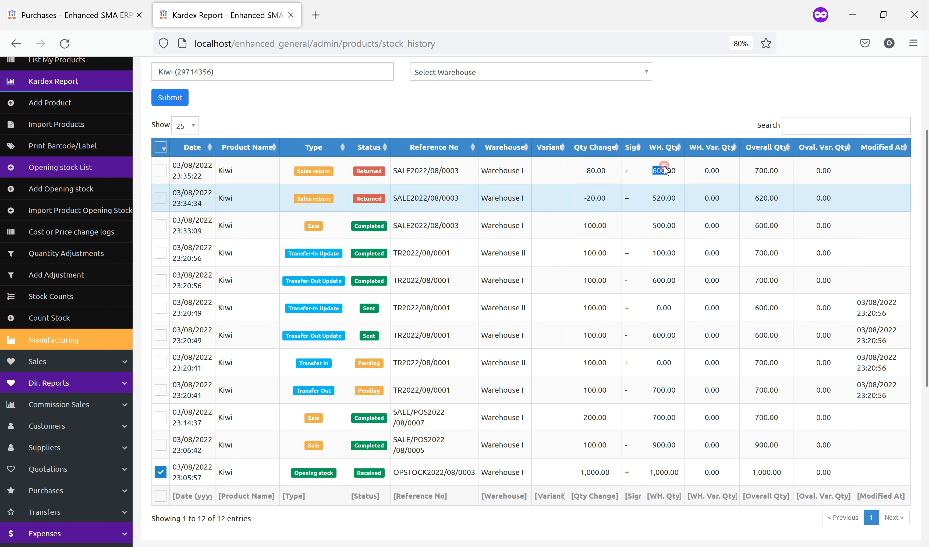
scroll(485, 362, up, 3)
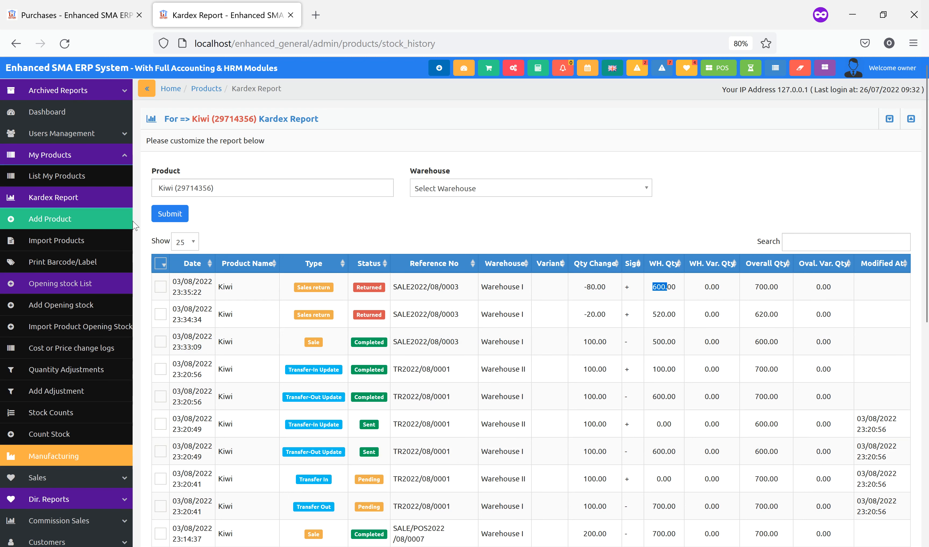
Search the product list for "wa" and review the Kardex Report of Watermelon WS
click(61, 176)
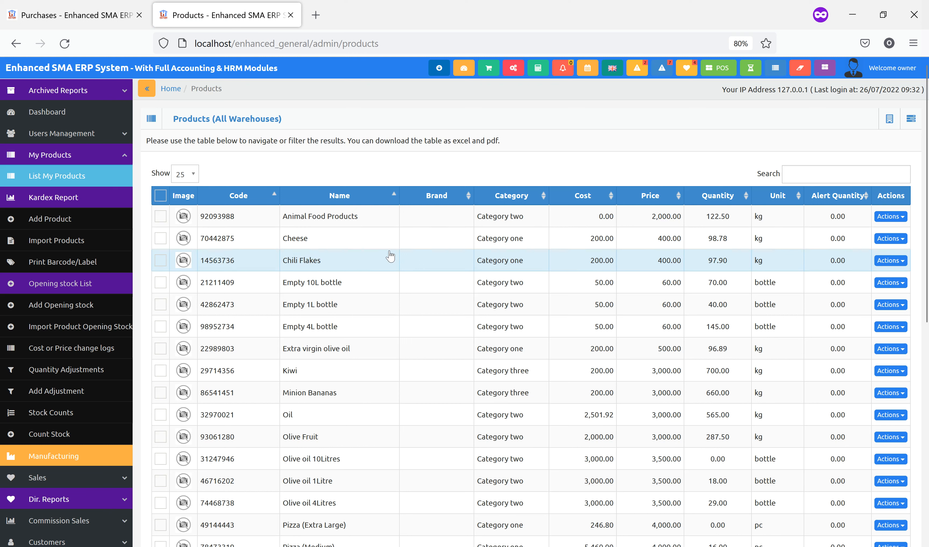
click(804, 176)
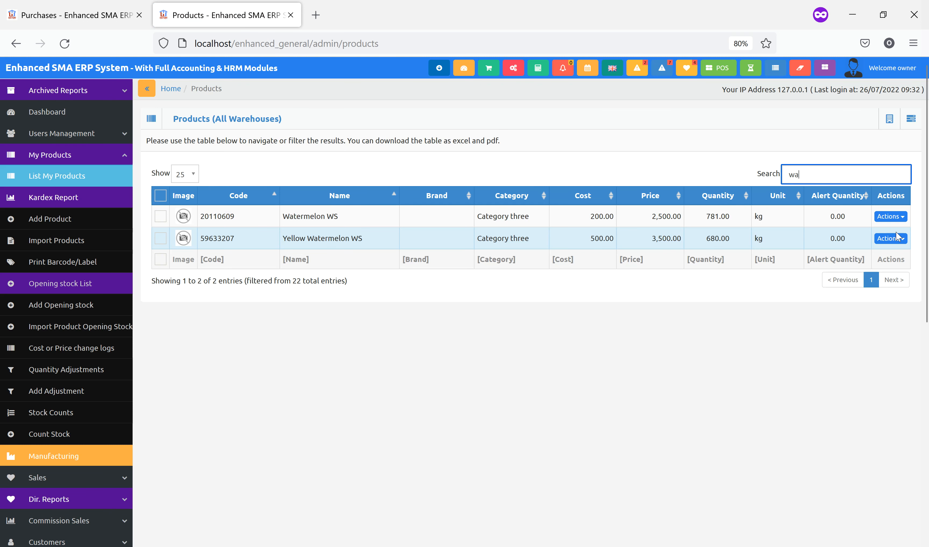
click(889, 217)
click(855, 250)
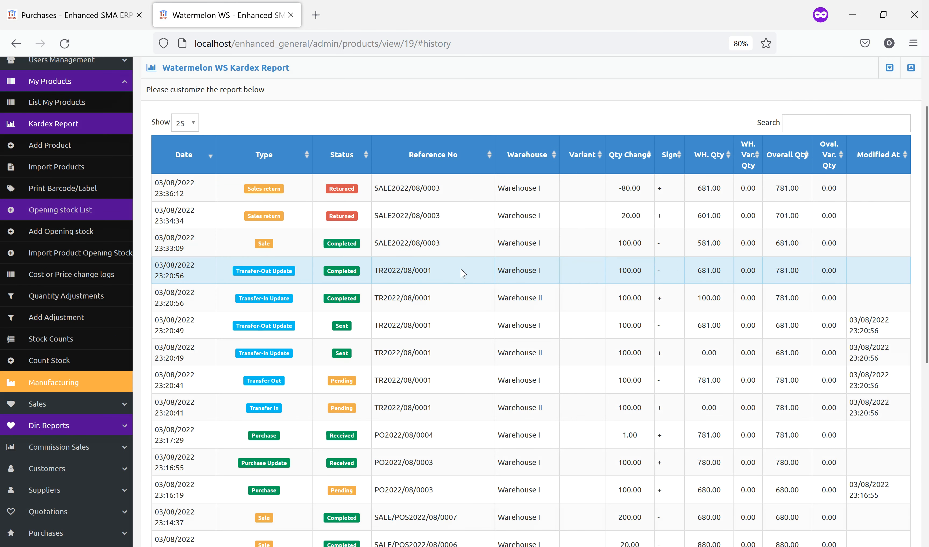
scroll(445, 277, down, 5)
scroll(445, 277, up, 10)
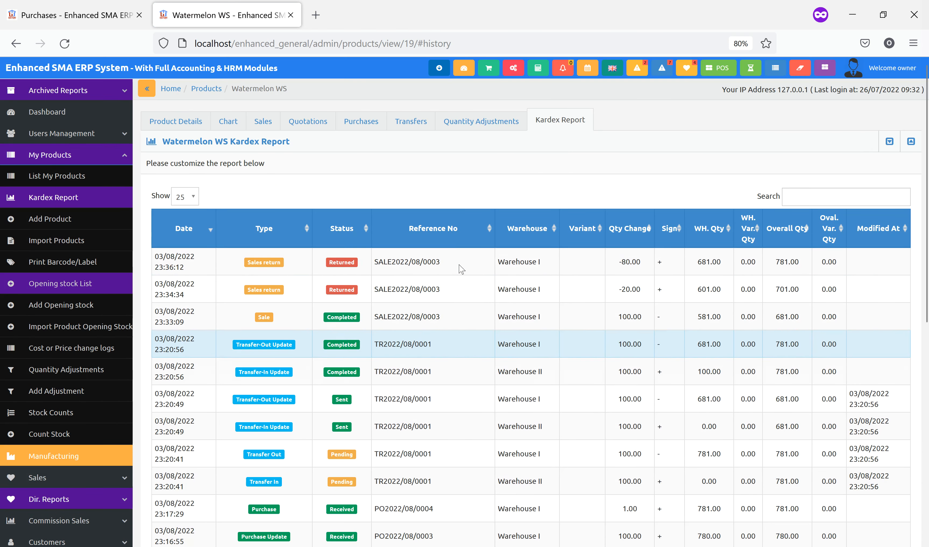
Review Watermelon WS's adjustments, transfers, purchases, quotations and sales, ending with its product details and warehouse quantities
click(482, 127)
click(414, 127)
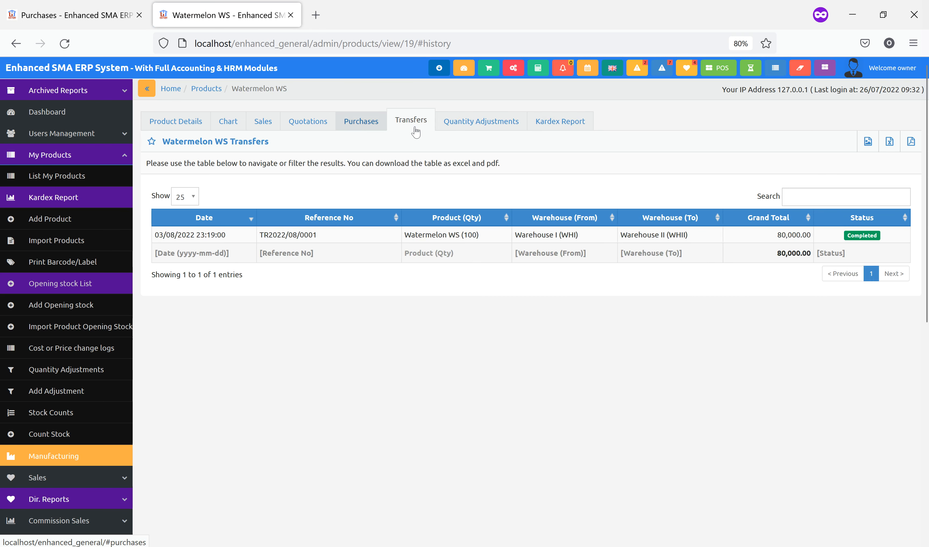
click(367, 126)
click(301, 126)
click(254, 128)
click(176, 119)
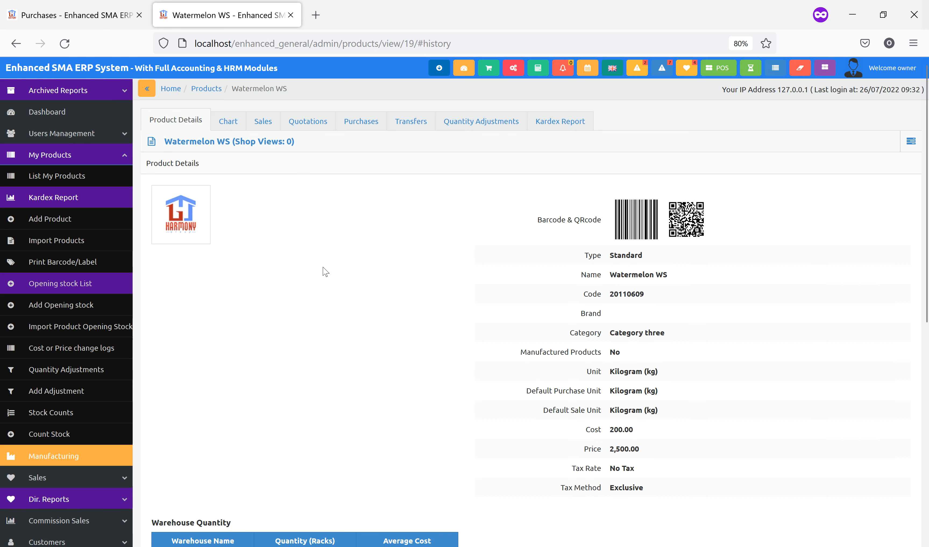
scroll(80, 276, down, 5)
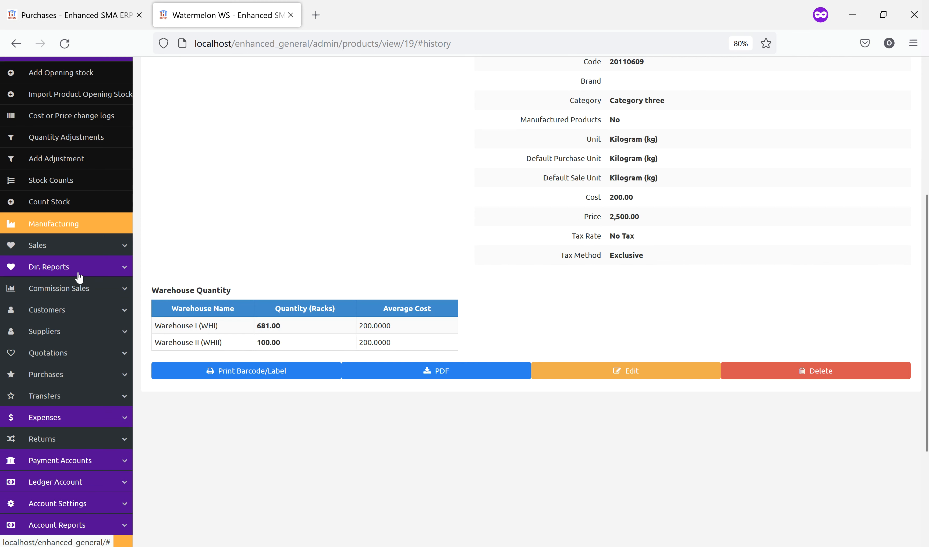
Open the list of stock transfers and close the Purchases browser tab
click(51, 405)
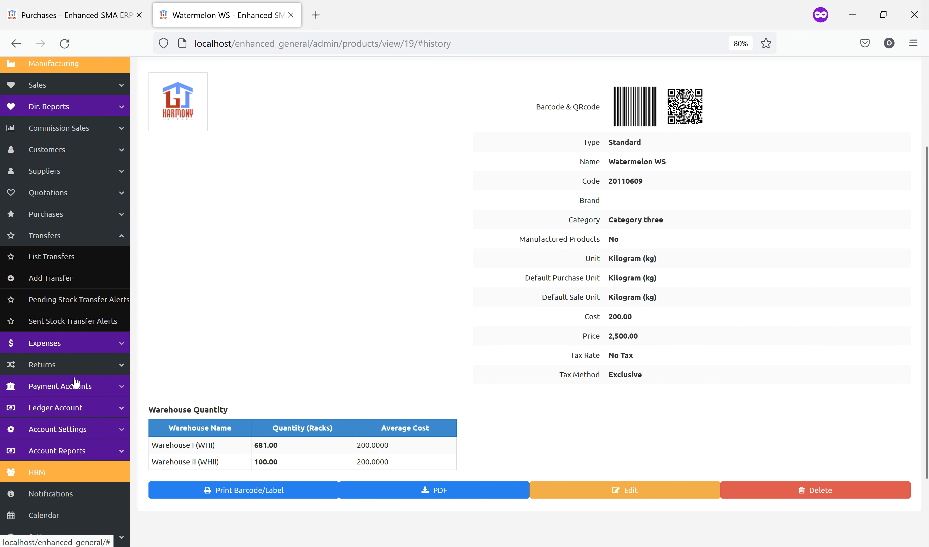
click(69, 259)
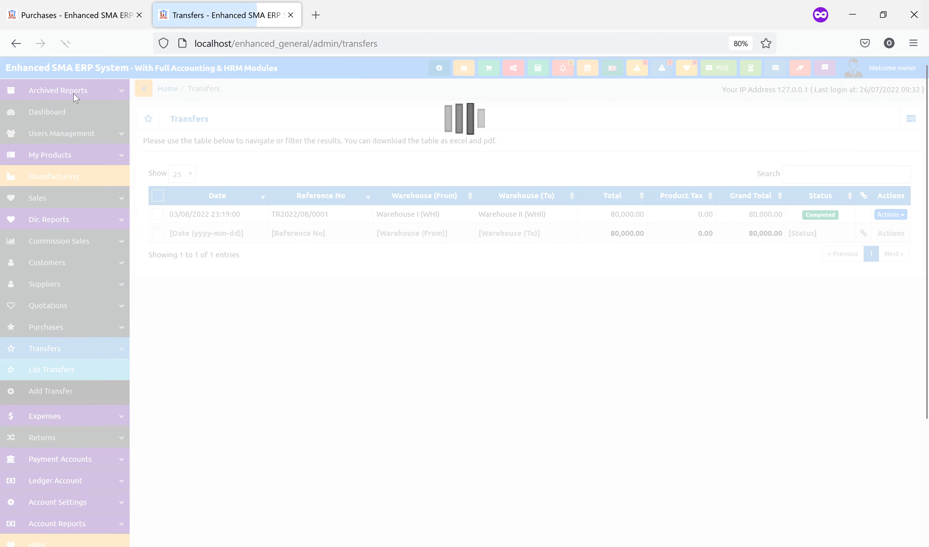
click(104, 16)
click(139, 16)
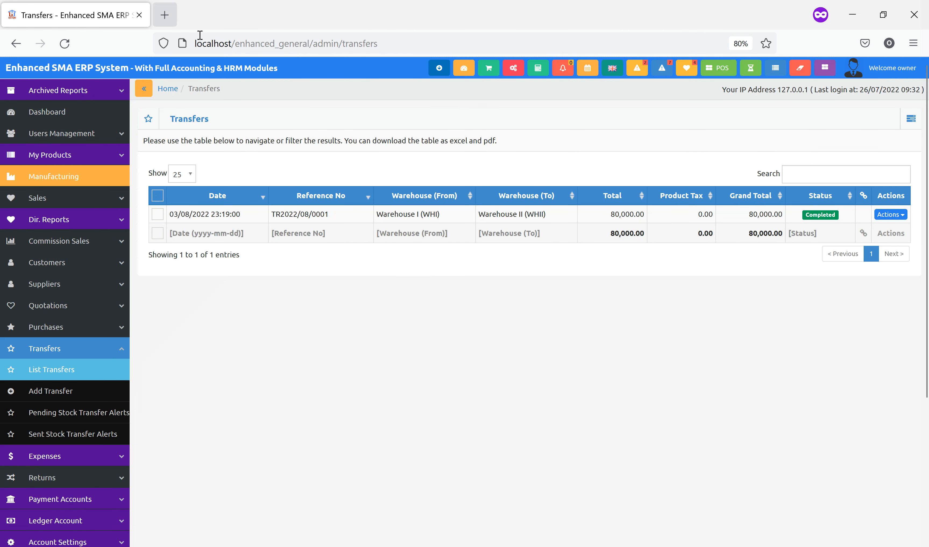
In the system settings, opened in a new browser tab, require two users to initiate and complete a transfer (Yes) and save the settings
right_click(512, 75)
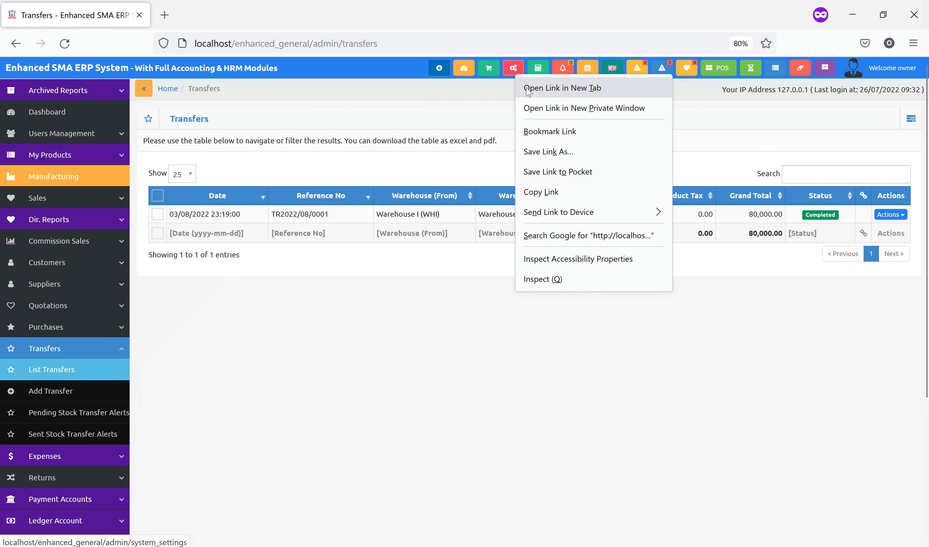
click(562, 88)
click(226, 15)
scroll(240, 343, down, 10)
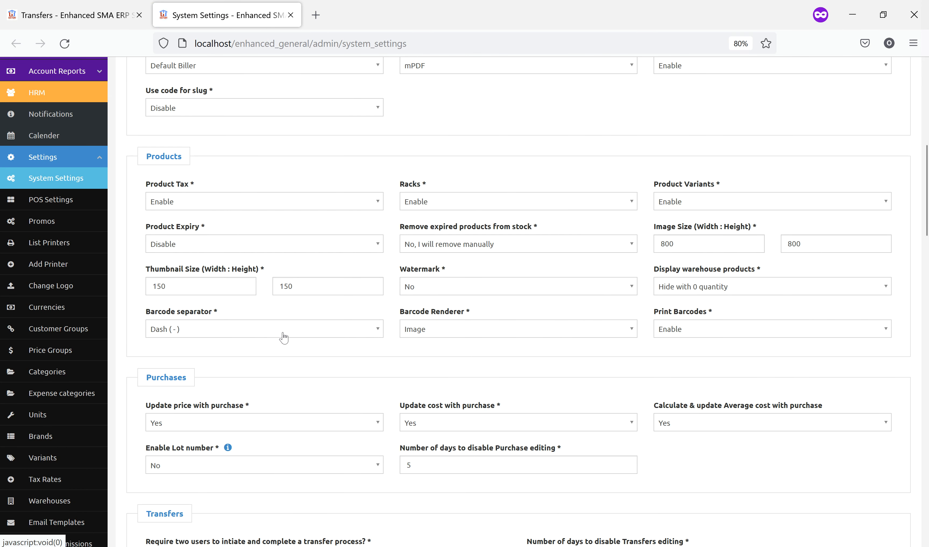
scroll(282, 336, down, 5)
click(317, 383)
click(206, 417)
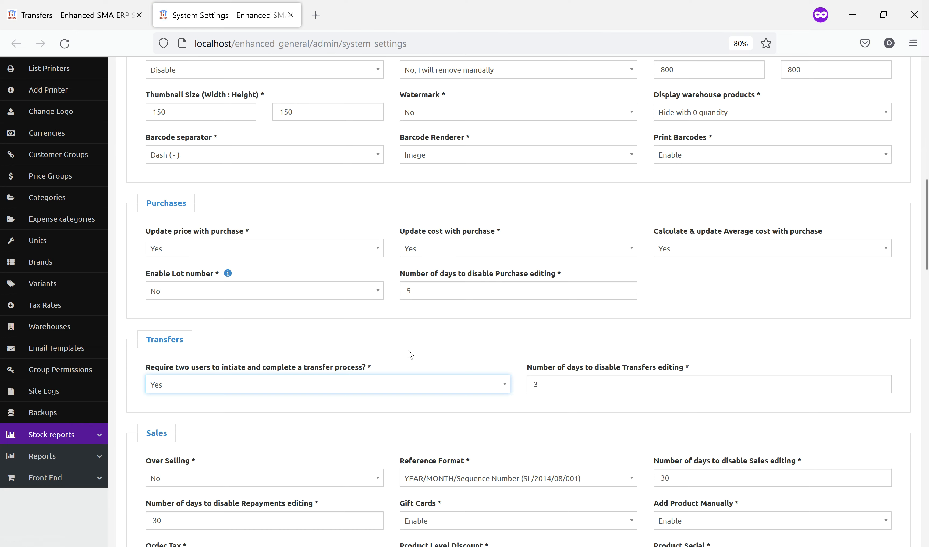
scroll(410, 352, down, 20)
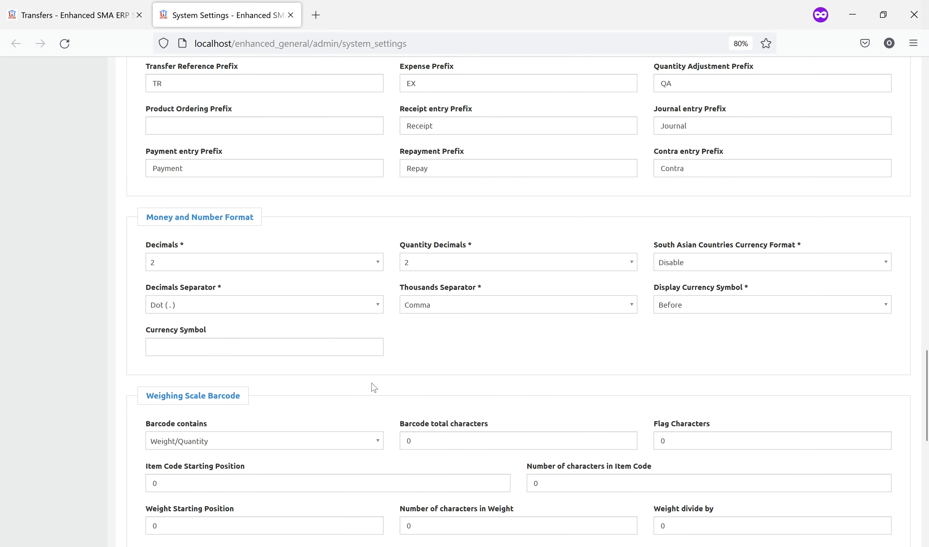
click(175, 363)
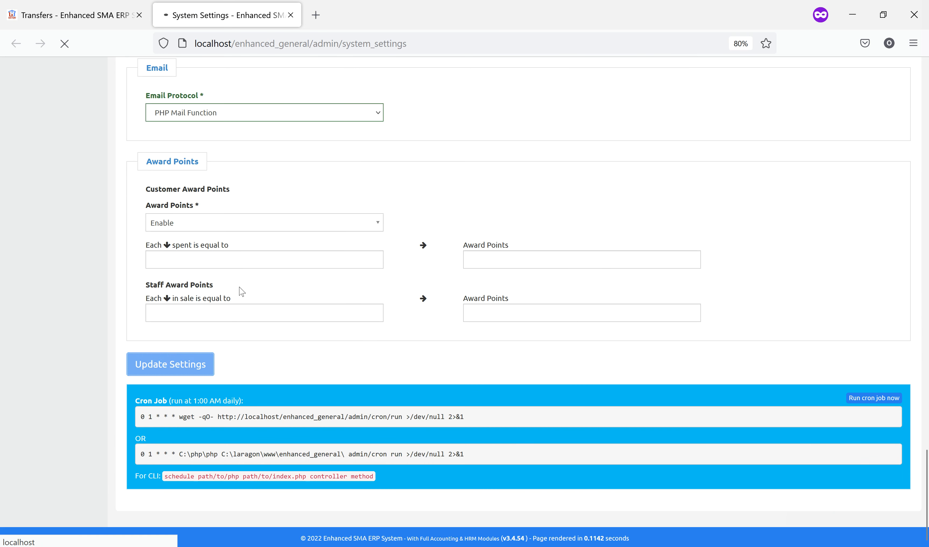
Start a new stock transfer from Warehouse I to Warehouse II
click(79, 17)
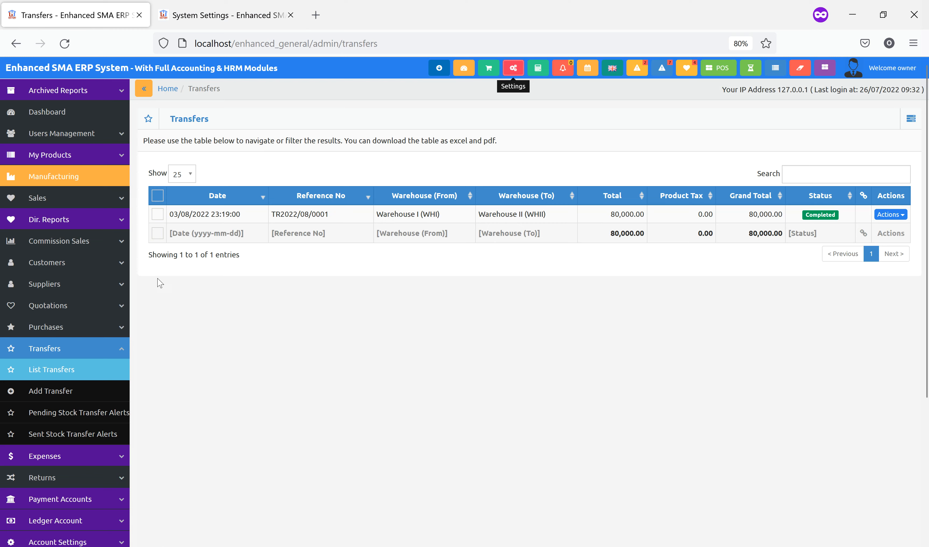
click(63, 392)
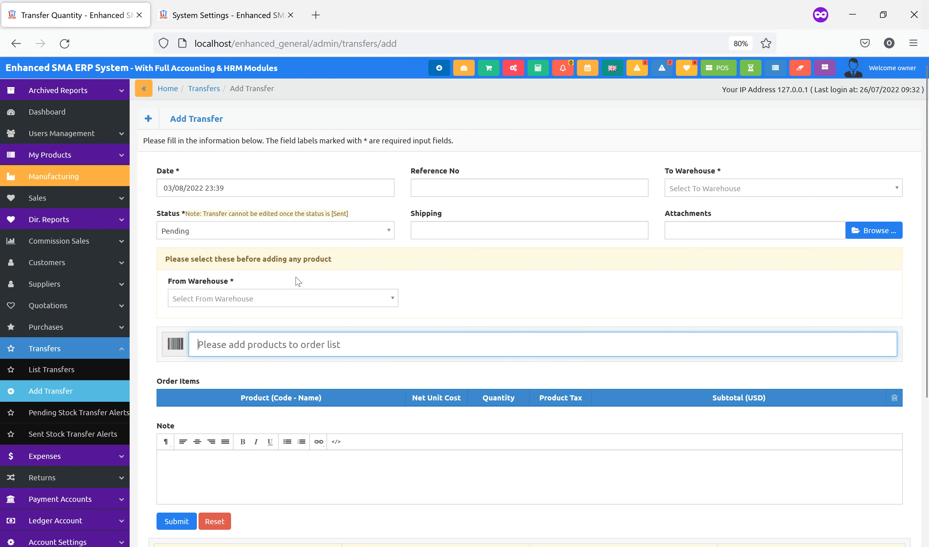
click(276, 297)
click(244, 317)
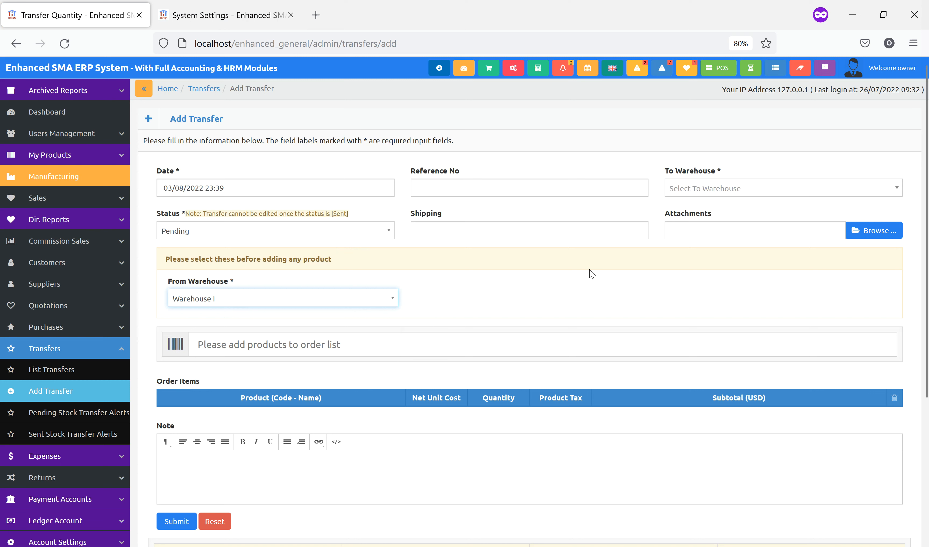
click(670, 190)
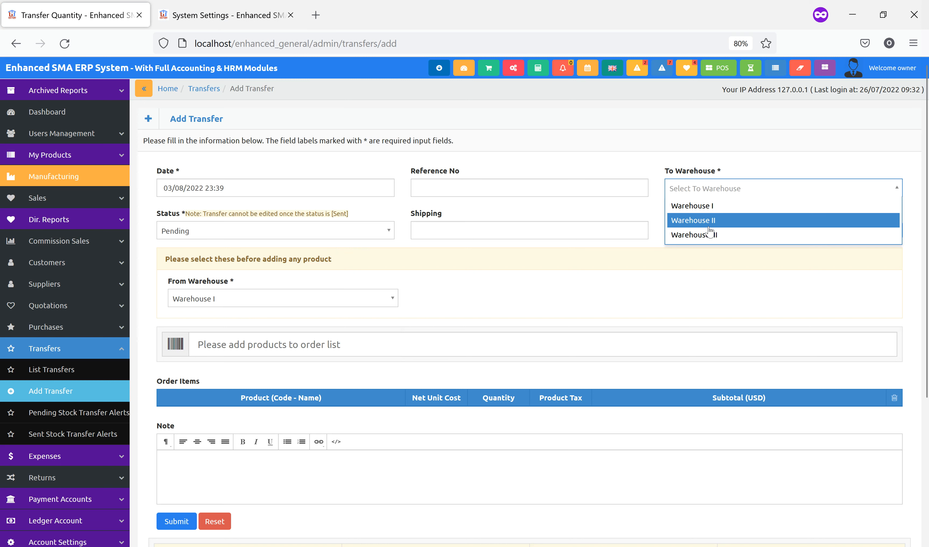
click(690, 222)
Add Yellow Watermelon WS (59633207) and Watermelon WS (20110609) to the transfer's order items
click(268, 342)
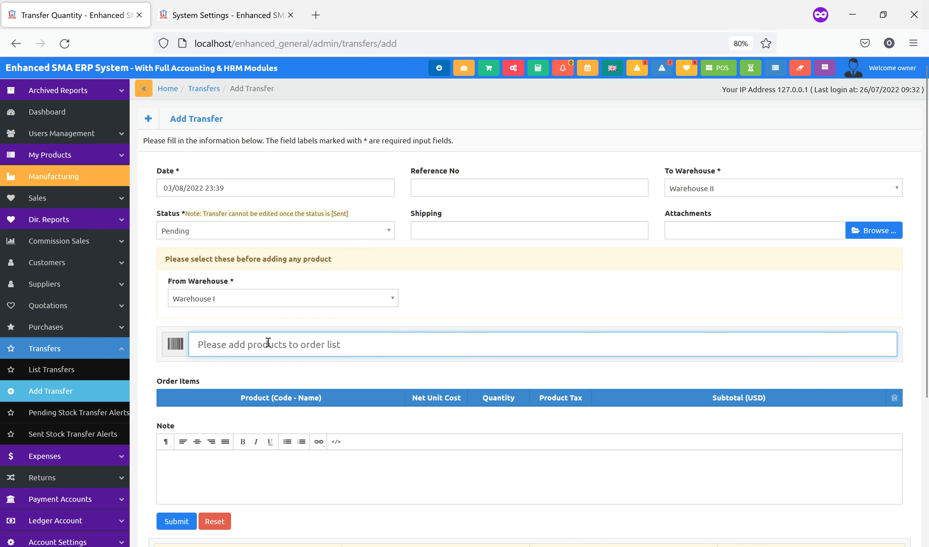
text(wat)
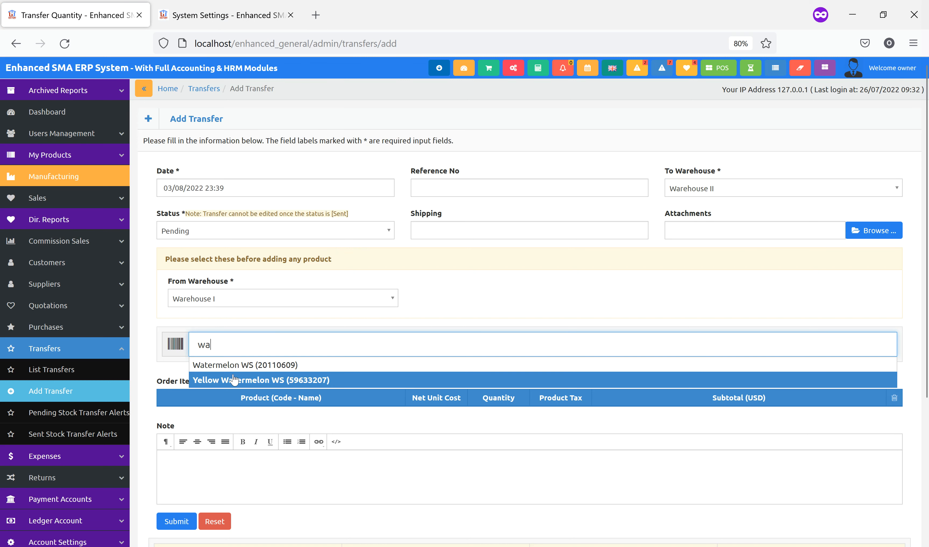
click(228, 378)
text(wat)
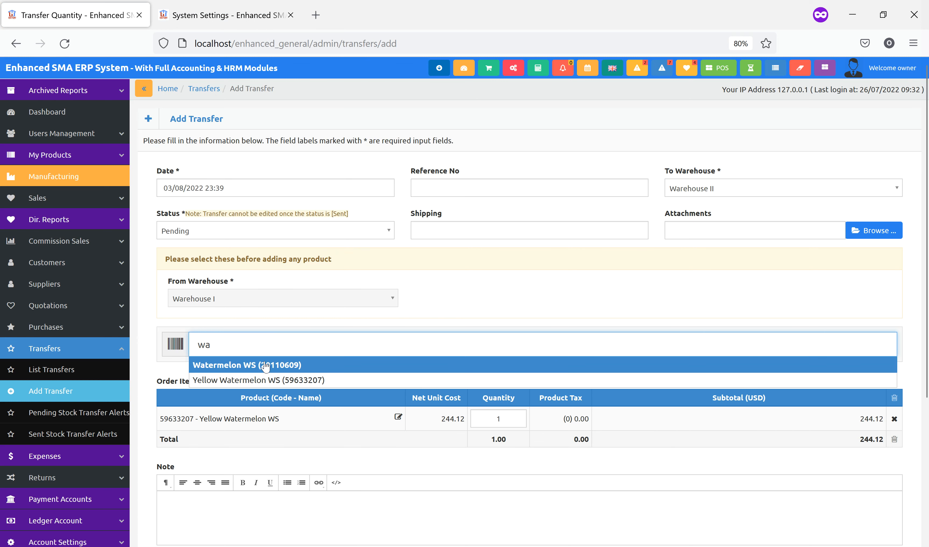
click(245, 362)
Set the quantity of both watermelon products to 50 and the transfer status to Sent
click(513, 420)
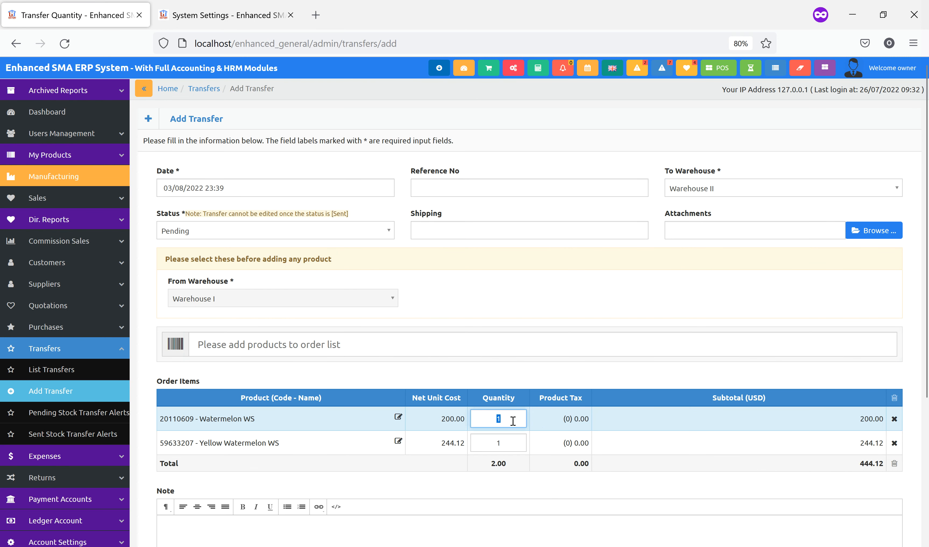
key(BackSpace)
text(50)
double_click(491, 442)
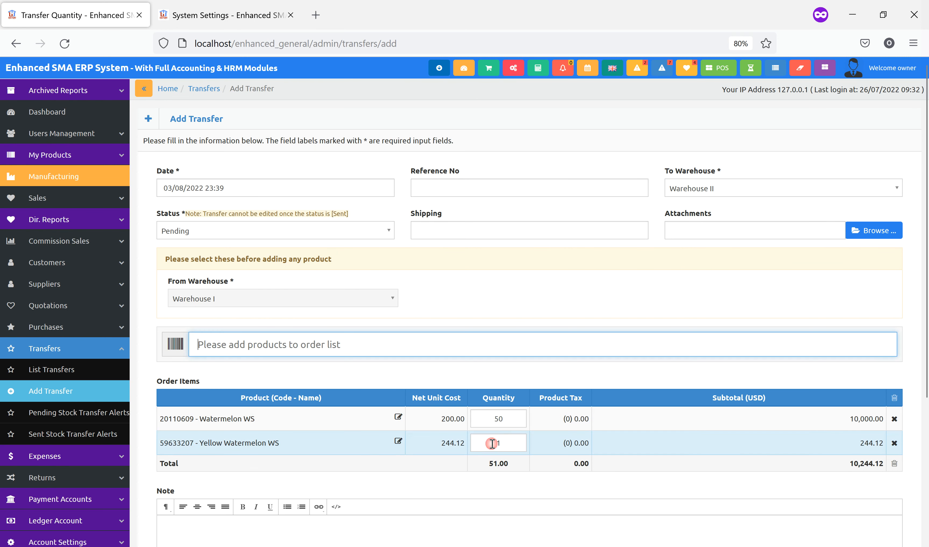
text(50)
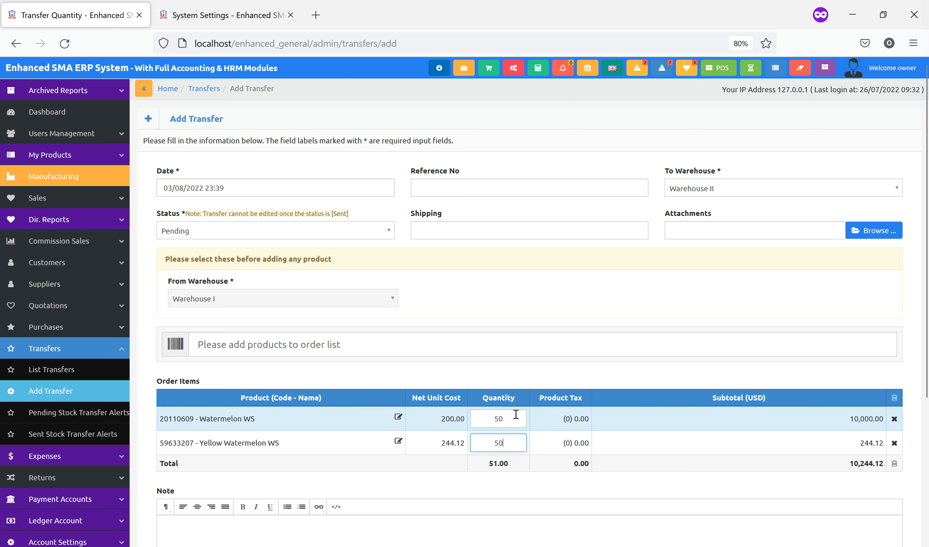
key(Return)
click(285, 235)
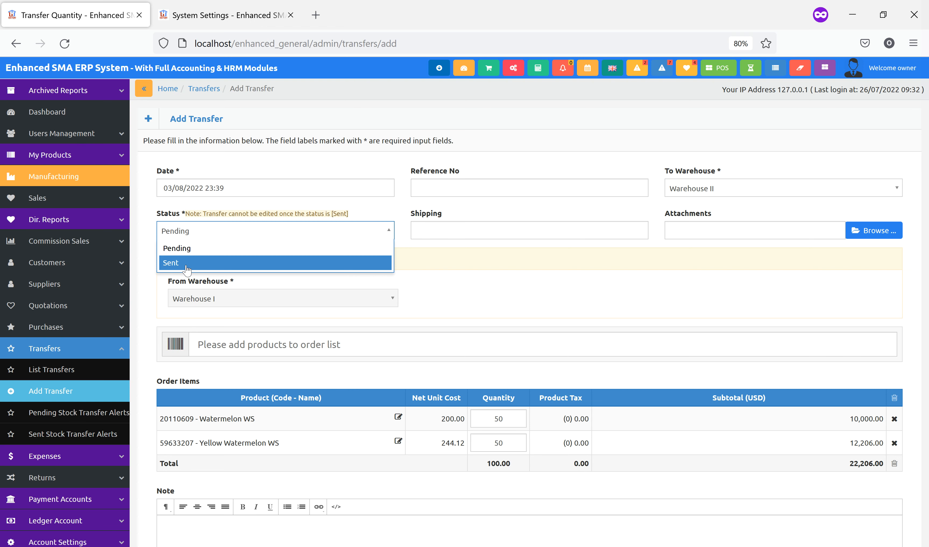
click(188, 263)
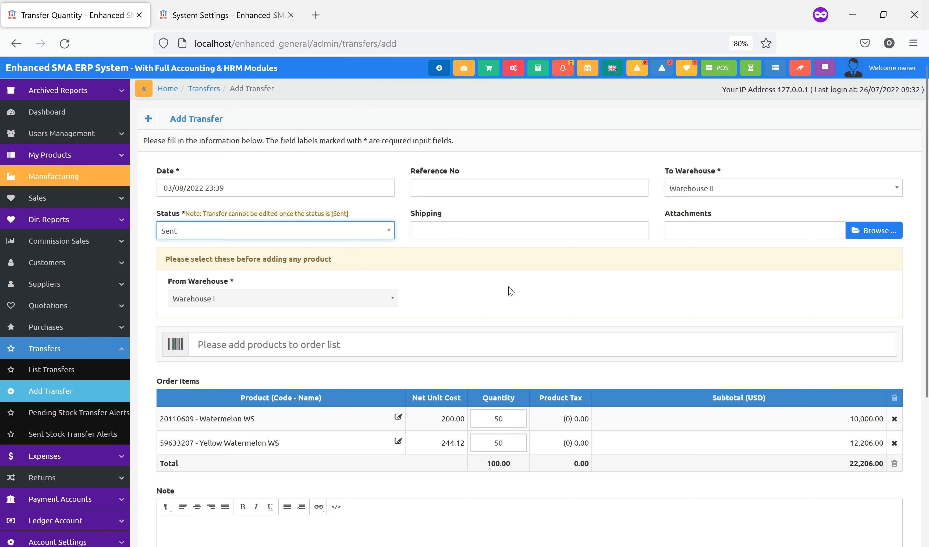
Submit the new watermelon stock transfer from Warehouse I to Warehouse II
scroll(503, 293, down, 5)
click(184, 391)
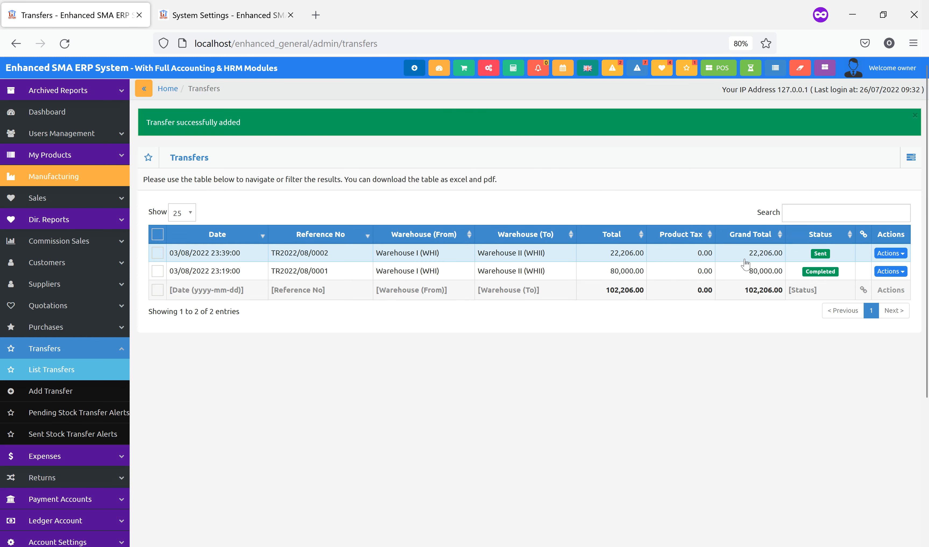
click(819, 255)
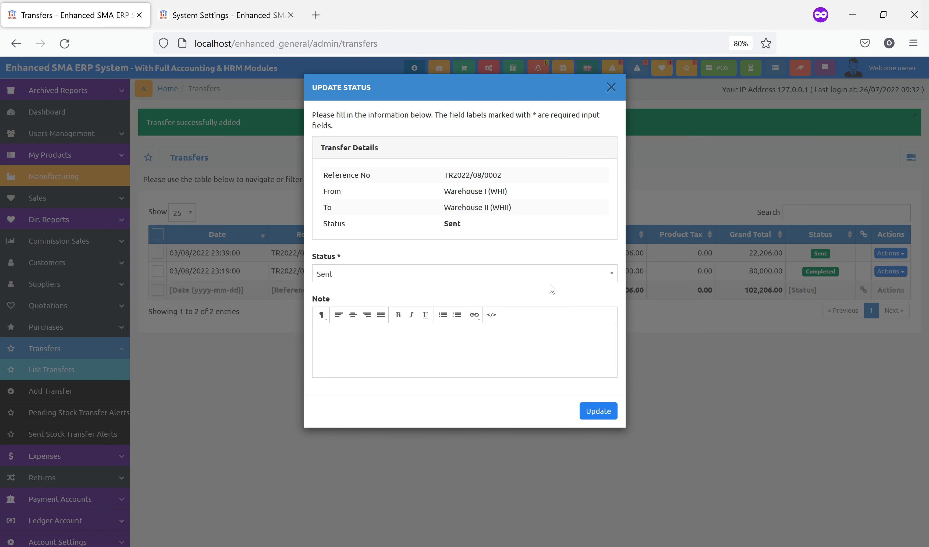
click(419, 277)
click(397, 234)
click(225, 15)
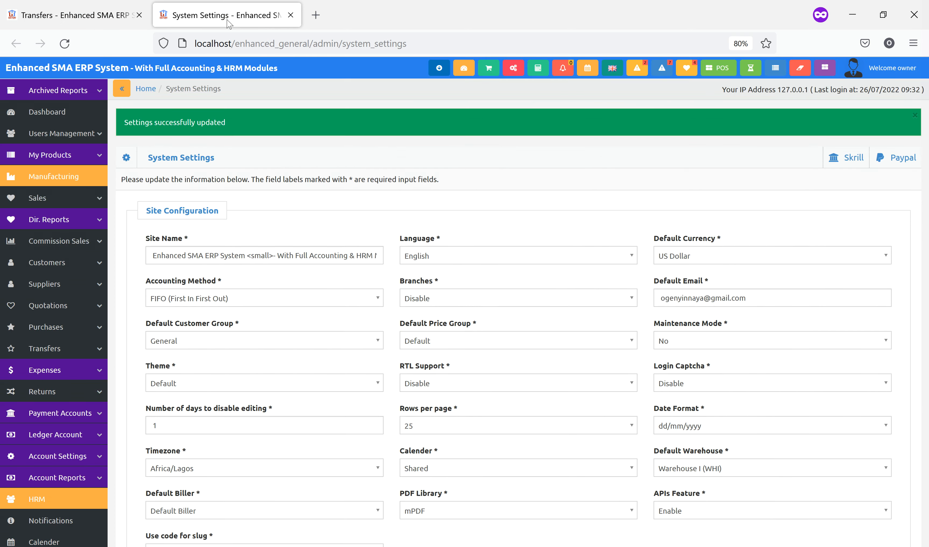
scroll(408, 460, down, 5)
scroll(221, 82, up, 4)
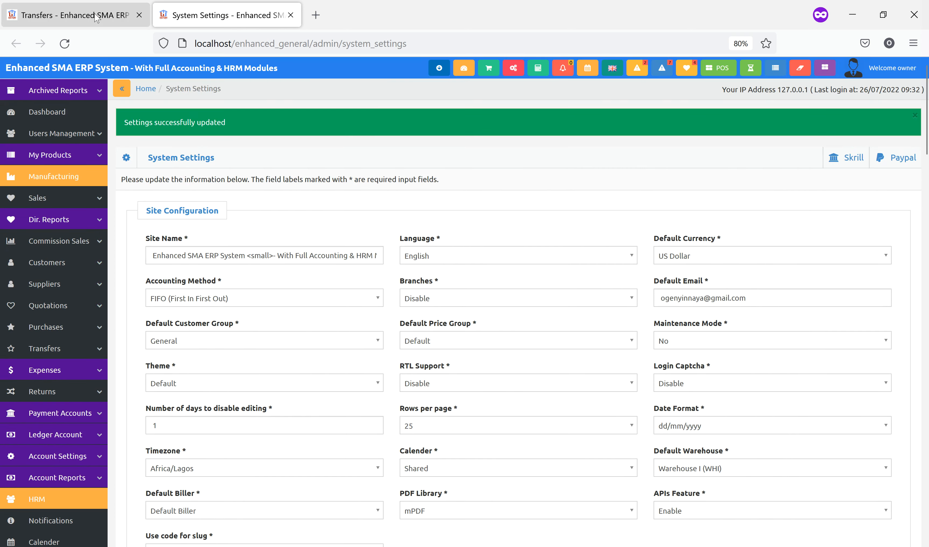
click(75, 15)
click(377, 275)
click(366, 291)
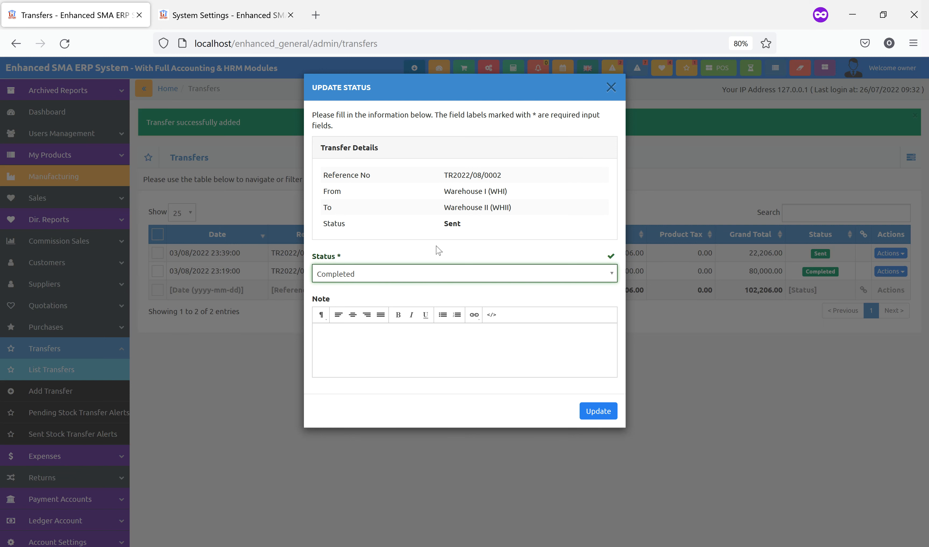
click(402, 278)
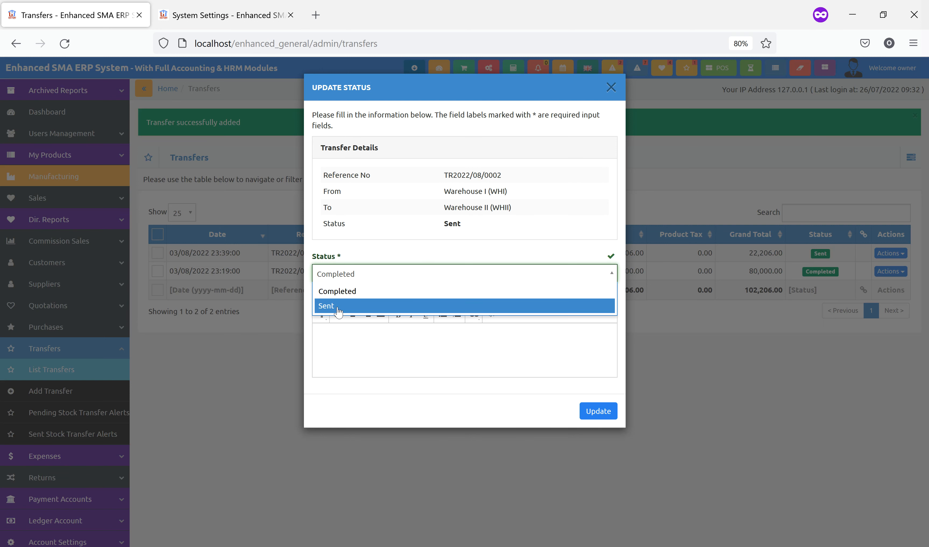
click(420, 221)
click(611, 88)
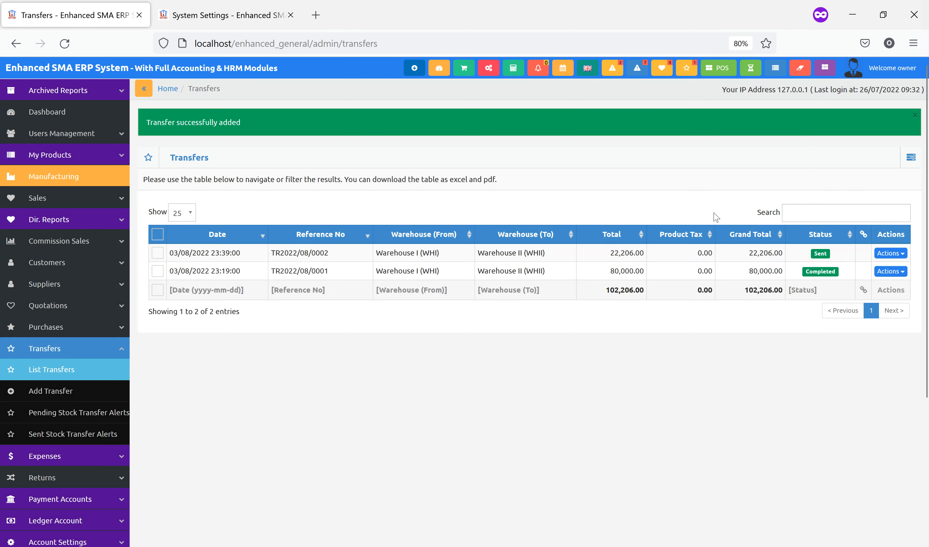
Try to edit the sent transfer of 03/08/2022 23:39 from the transfers list
click(891, 259)
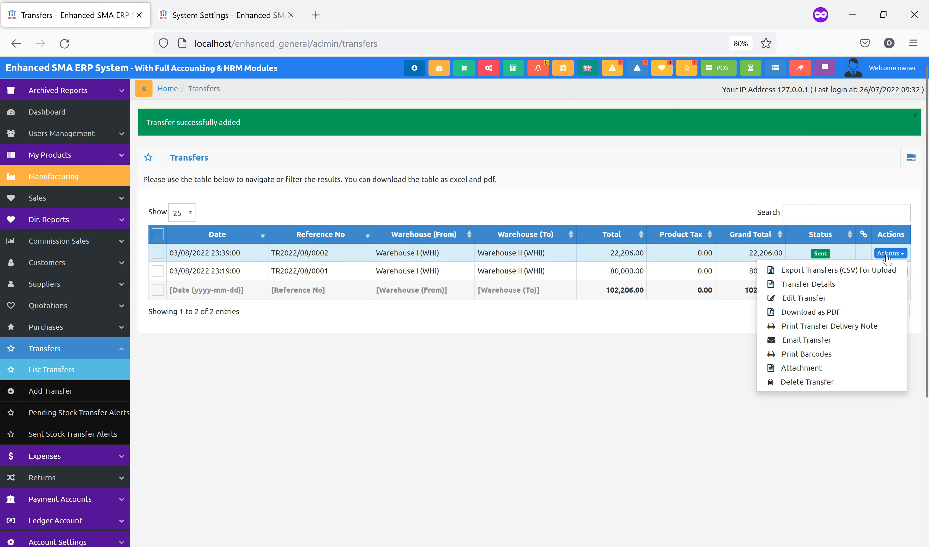
click(807, 300)
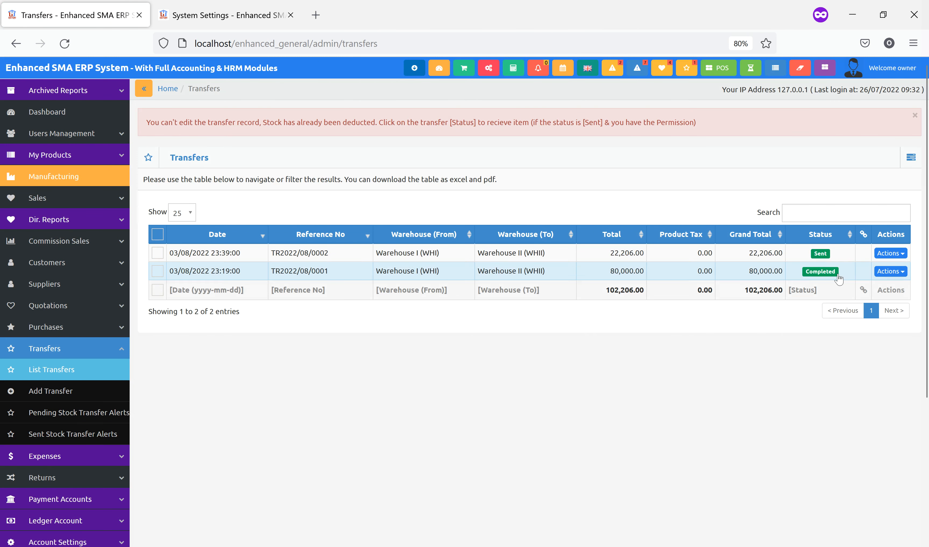
click(887, 254)
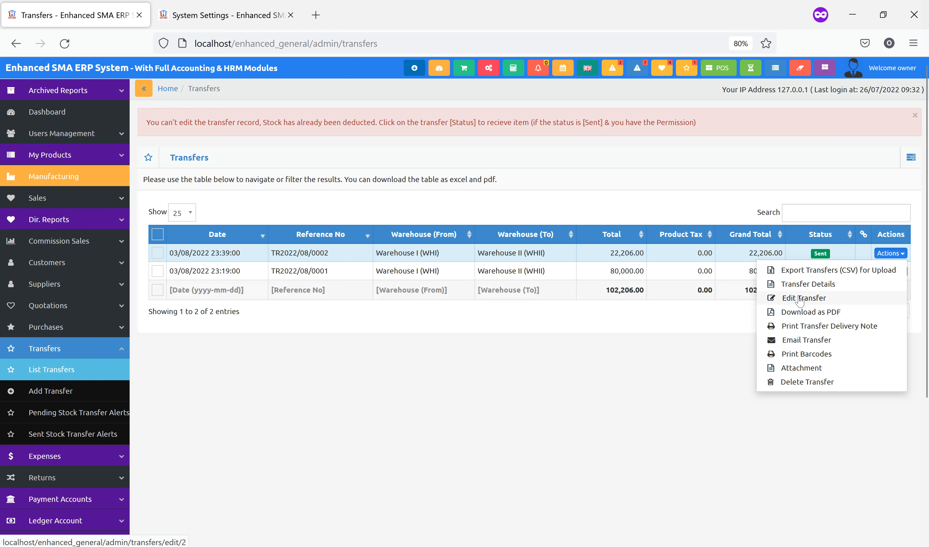
click(598, 314)
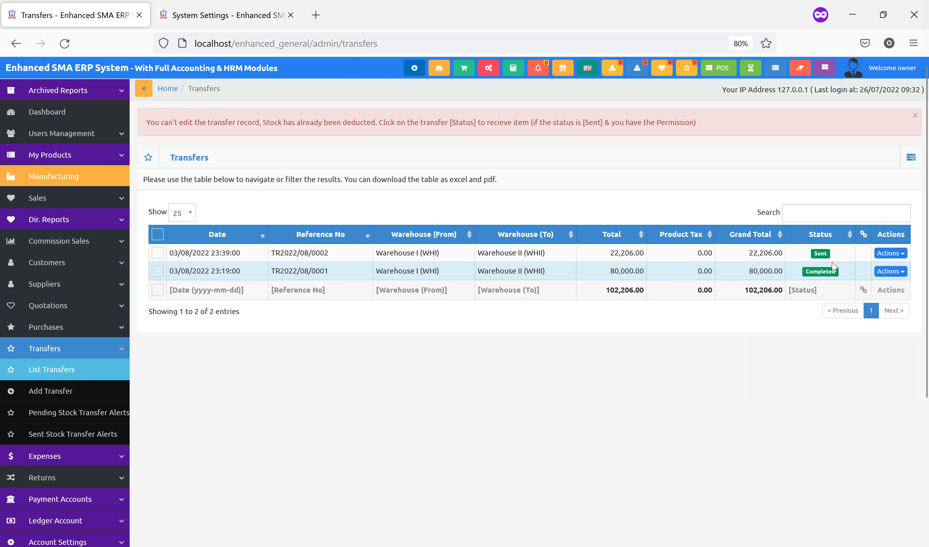
Try to update the sent transfer's status to Completed with the same user account that initiated it
click(821, 254)
click(391, 279)
click(359, 290)
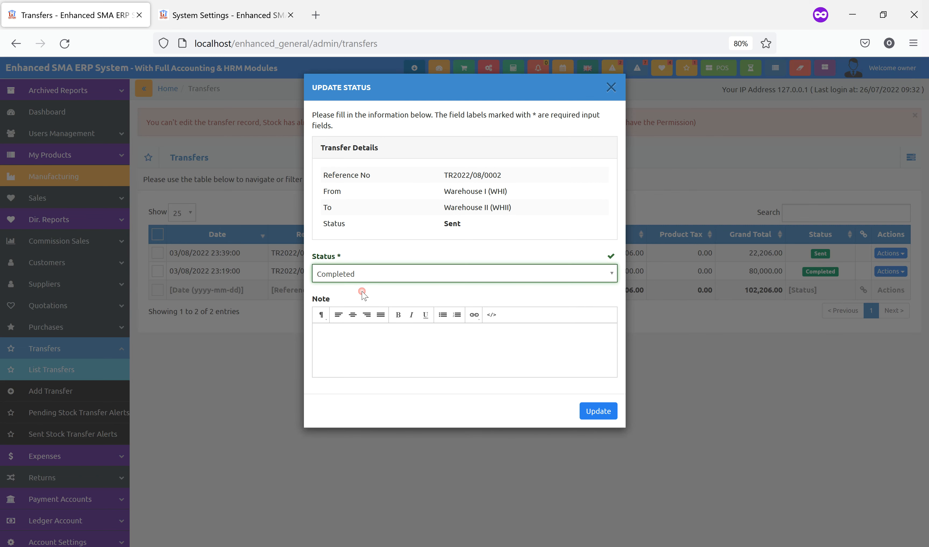
click(591, 414)
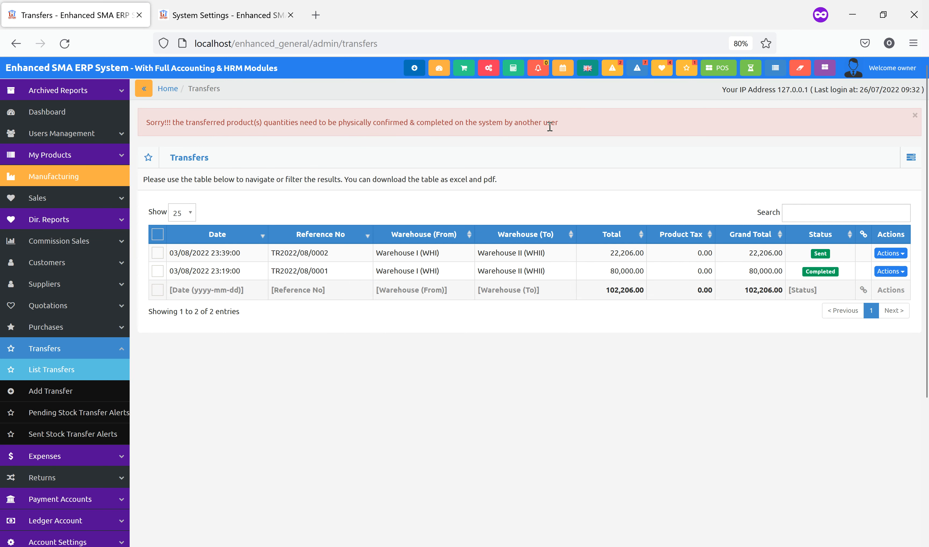
In the system settings browser tab, set the requirement for two users to initiate and complete a transfer to No and save the settings
click(213, 13)
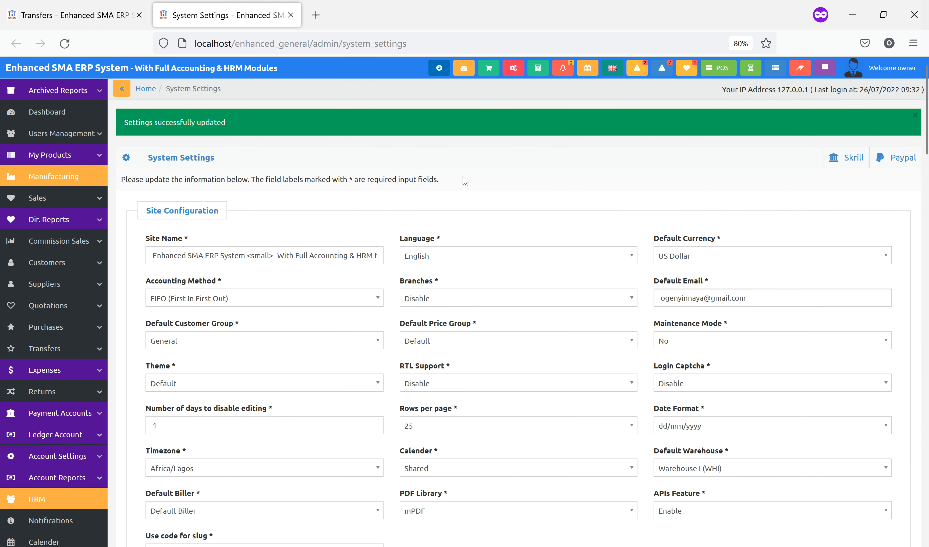
scroll(338, 375, down, 3)
scroll(305, 368, down, 10)
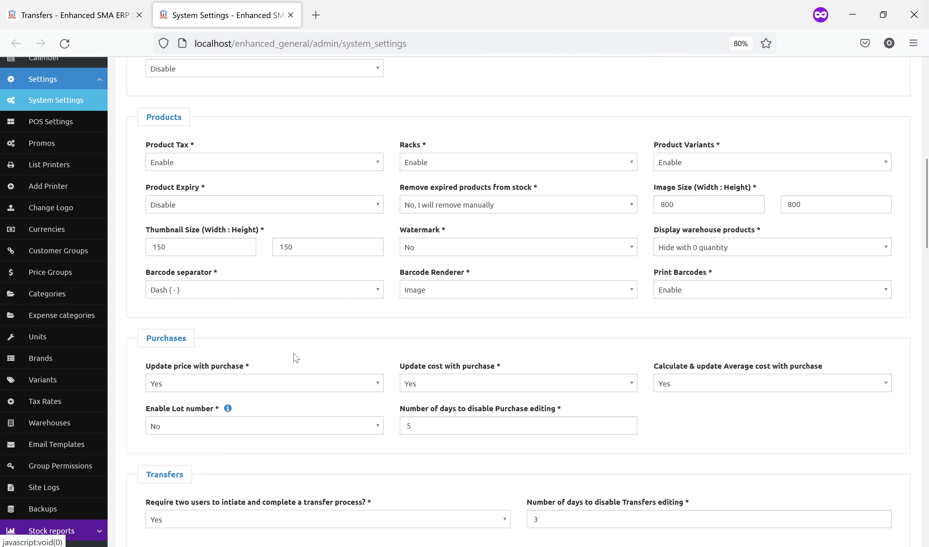
click(205, 252)
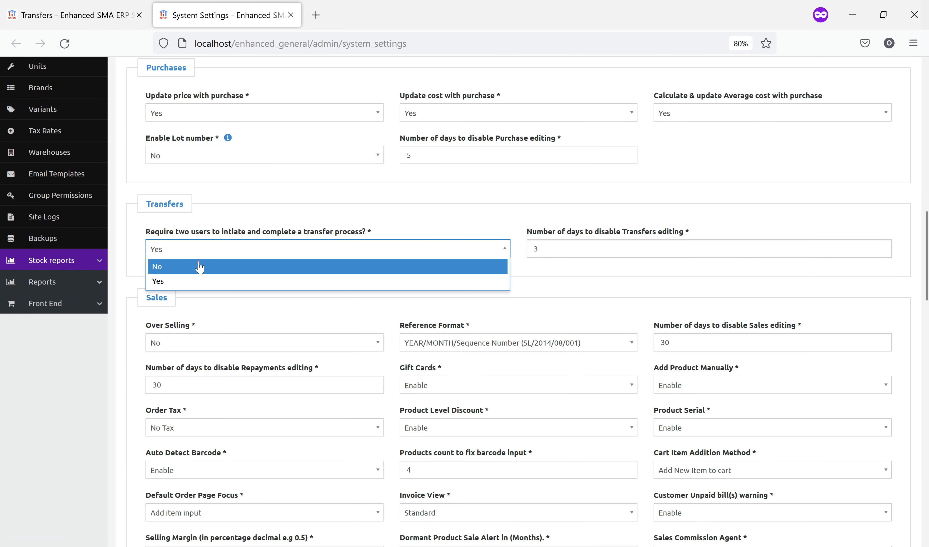
click(199, 265)
scroll(312, 296, down, 10)
scroll(267, 362, down, 10)
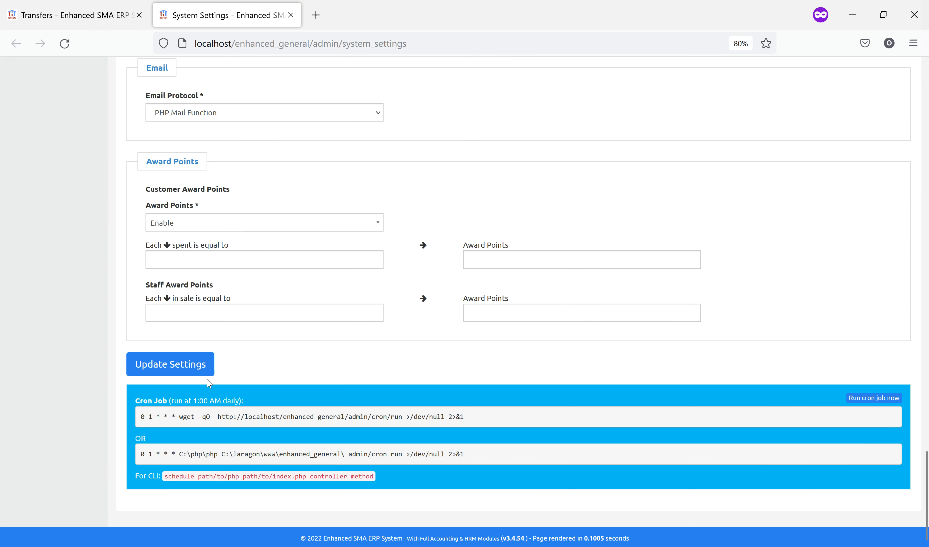
click(175, 366)
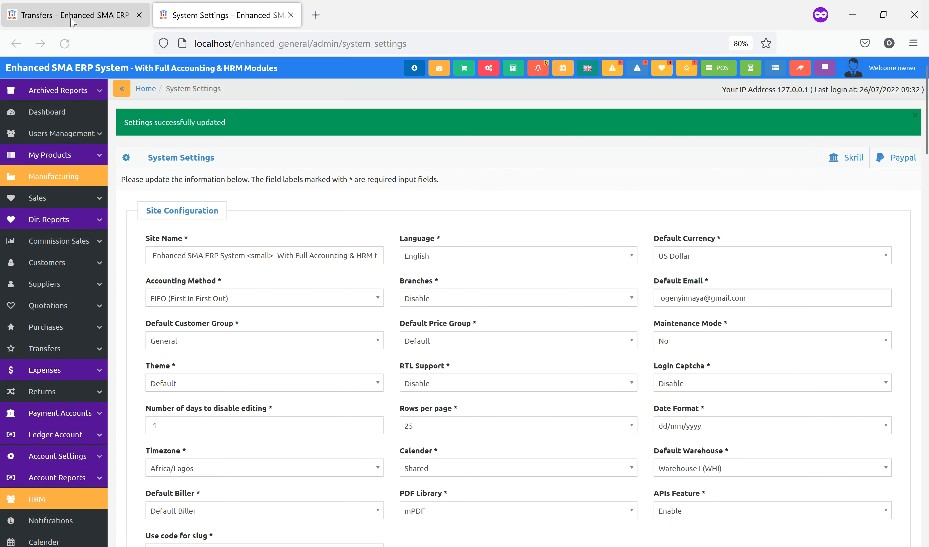
Back in the transfers list browser tab, update the sent 03/08/2022 23:39 transfer's status to Completed
click(67, 17)
click(820, 253)
click(605, 273)
click(364, 292)
click(596, 411)
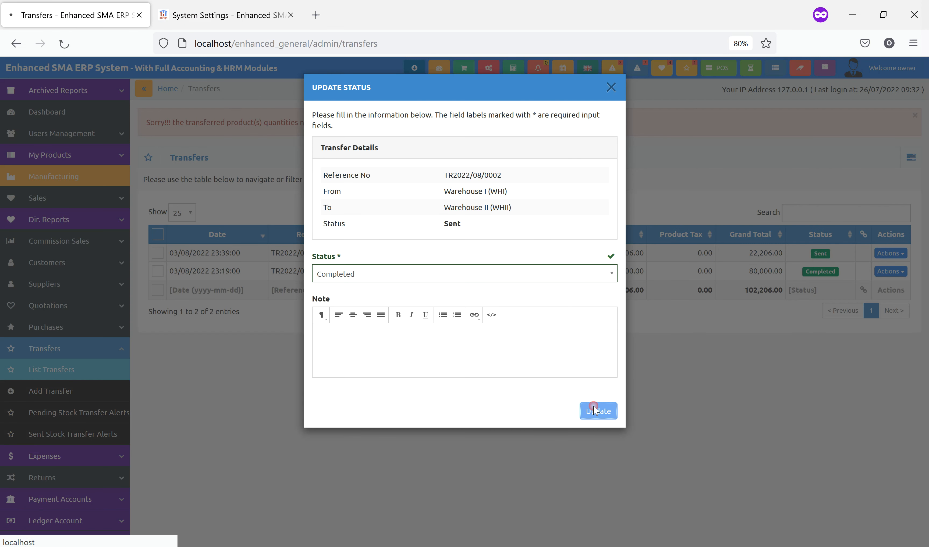